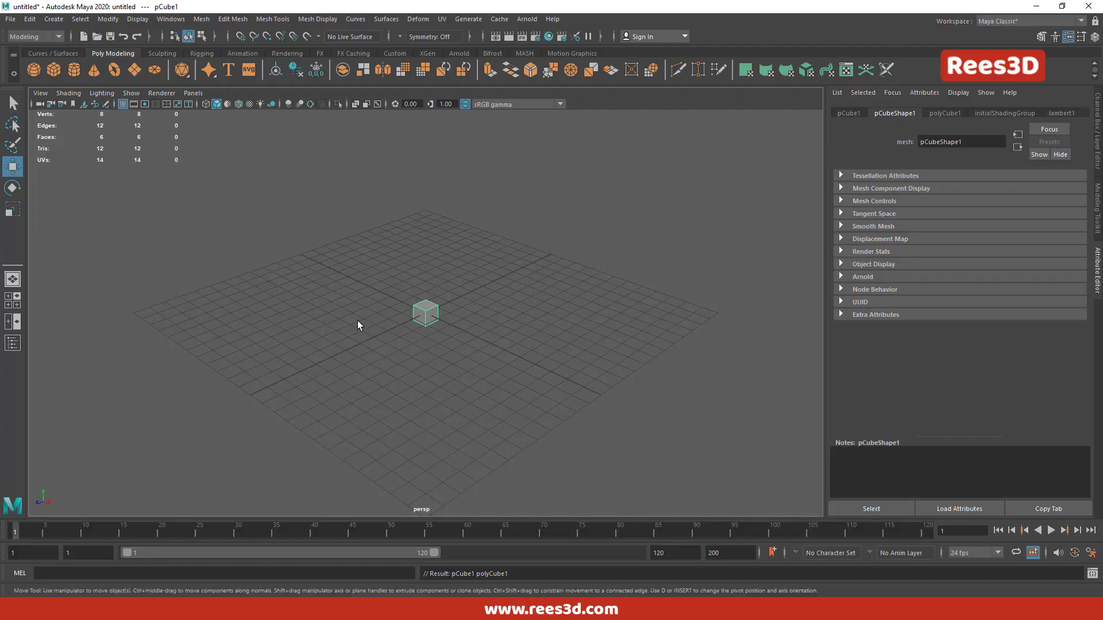
- Scale the cube into a long thin plank, tilt it slightly, and maximize the side view
key("r")
mouse_move(386, 336)
left_mouse_down()
mouse_move(478, 325)
mouse_move(532, 438)
mouse_move(553, 404)
left_mouse_up()
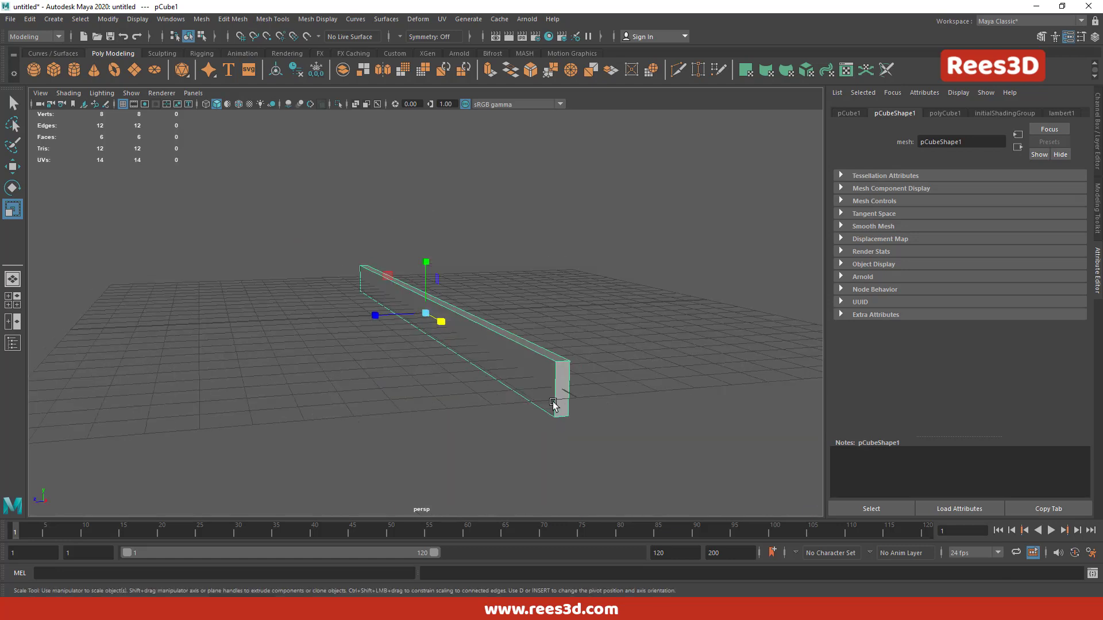
key("e")
left_click_drag(401, 270, 500, 402)
key("w")
key("space")
key("space")
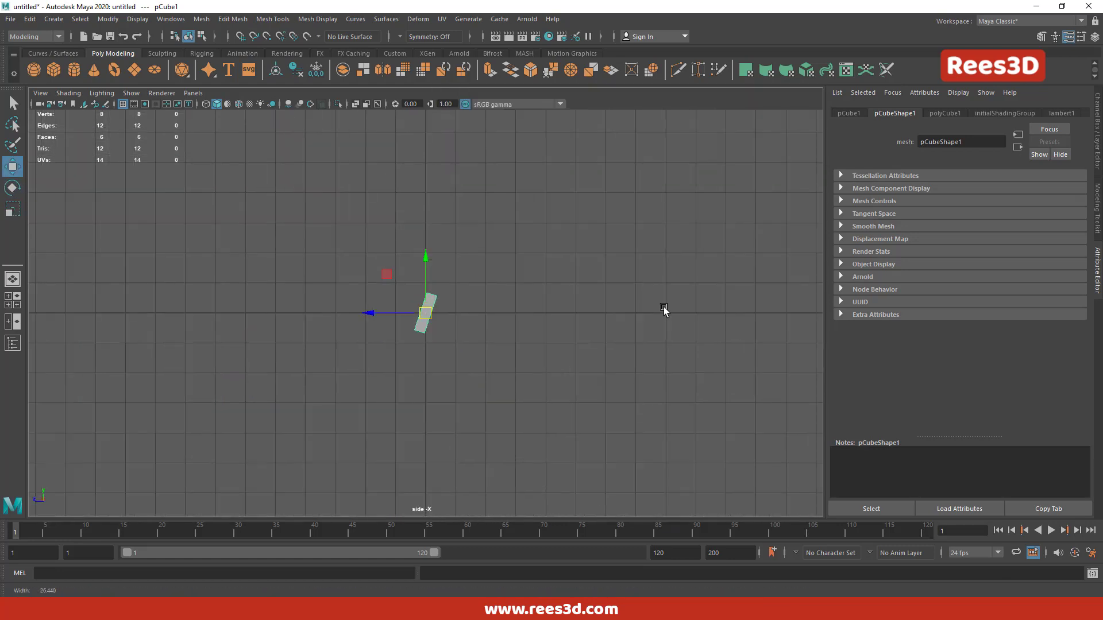
- Duplicate the plank upward with overlapping offsets until eighteen planks are stacked
middle_click_drag(664, 307, 548, 429, "alt")
key("ctrl+d")
left_click_drag(467, 352, 468, 316)
key("shift+d")
key("shift+d")
key("shift+d")
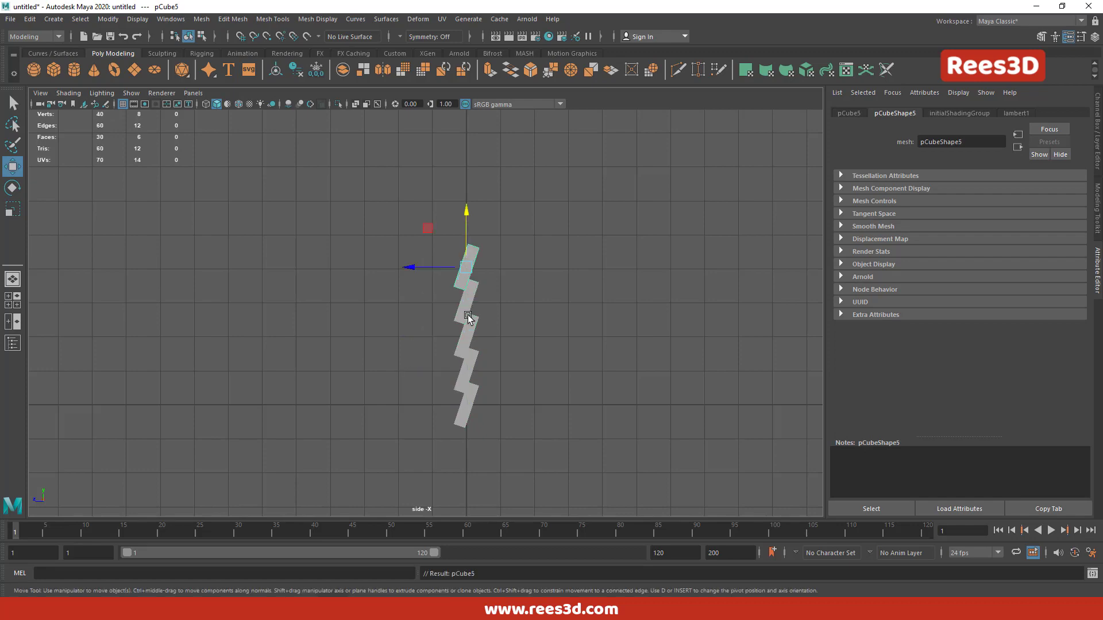
key("shift+d")
key("shift+d")
key("shift+d")
key("shift+d")
key("shift+d")
key("shift+d")
key("space")
key("space")
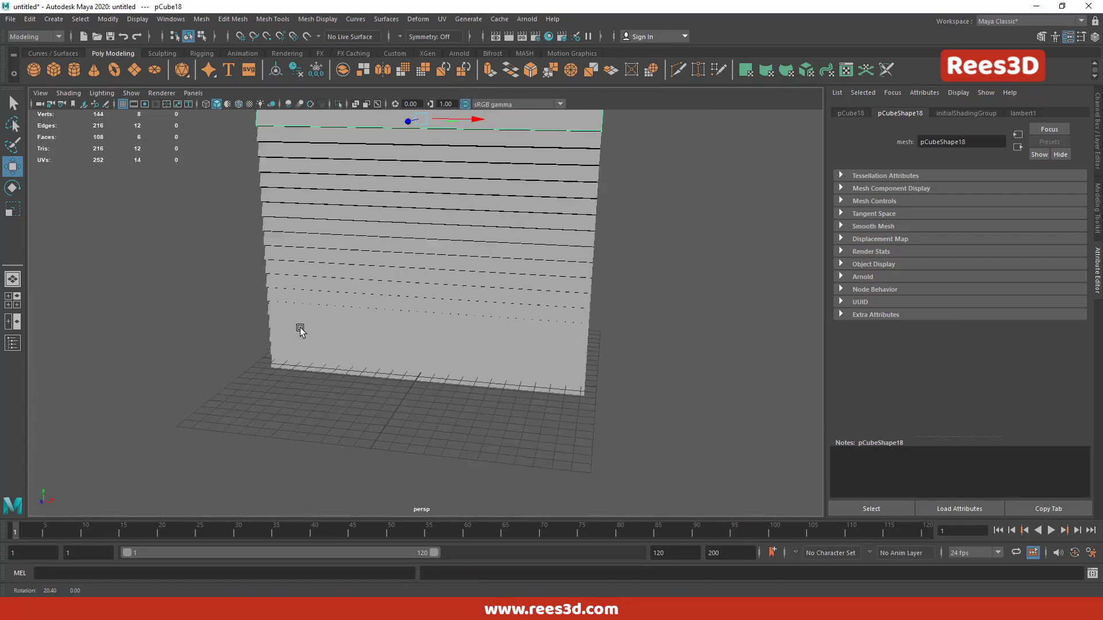
- Select all eighteen planks and group them into one wall
scroll(300, 330, "down", 5)
mouse_move(356, 359)
left_mouse_down("alt")
mouse_move(480, 339)
mouse_move(498, 357)
left_mouse_up("alt")
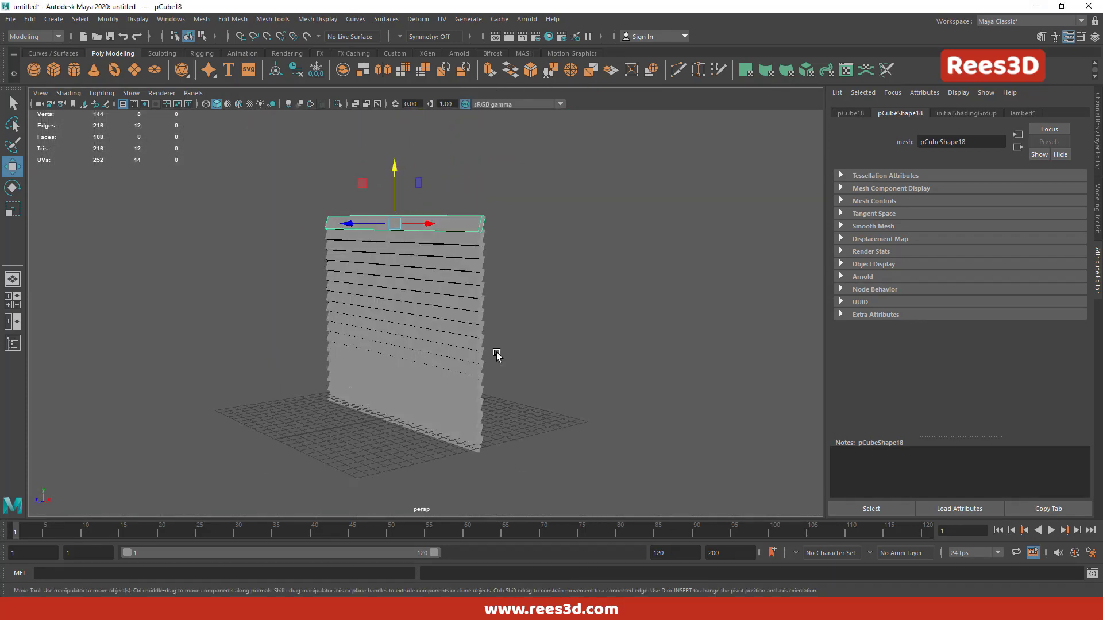
left_click_drag(310, 201, 508, 520)
key("ctrl+g")
- Rotate the duplicated wall to 90 degrees on Y
key("e")
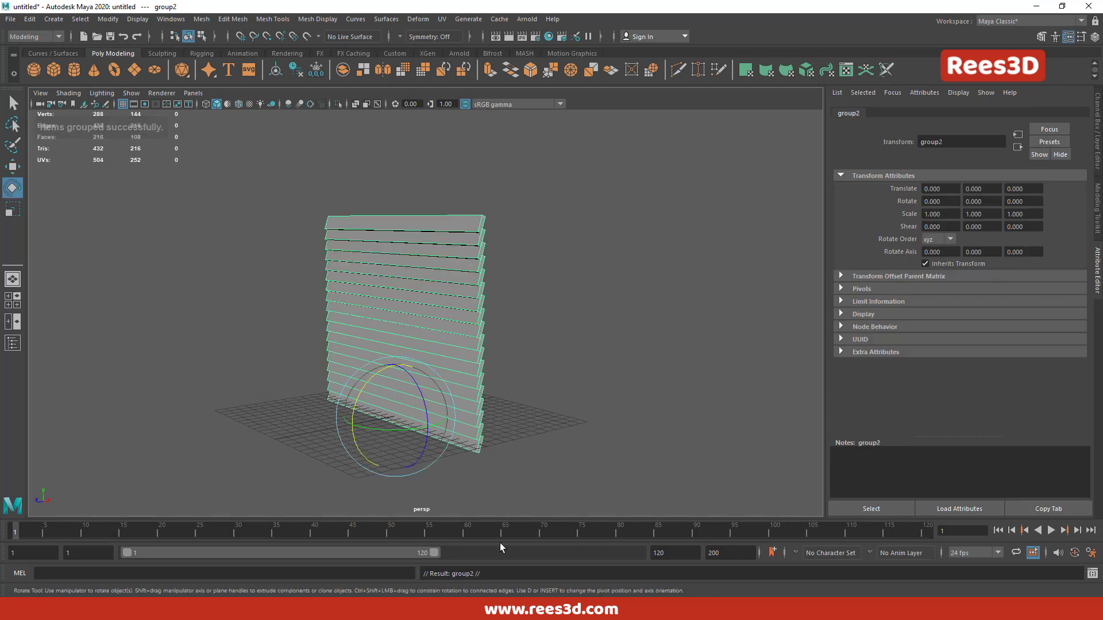
mouse_move(437, 477)
left_mouse_down()
mouse_move(463, 423)
mouse_move(463, 345)
mouse_move(599, 210)
left_mouse_up()
left_click(1097, 129)
left_click(1069, 162)
type("90")
scroll(668, 298, "down", 2)
- Group the two walls and duplicate the pair at -180 degrees Y rotation
key("w")
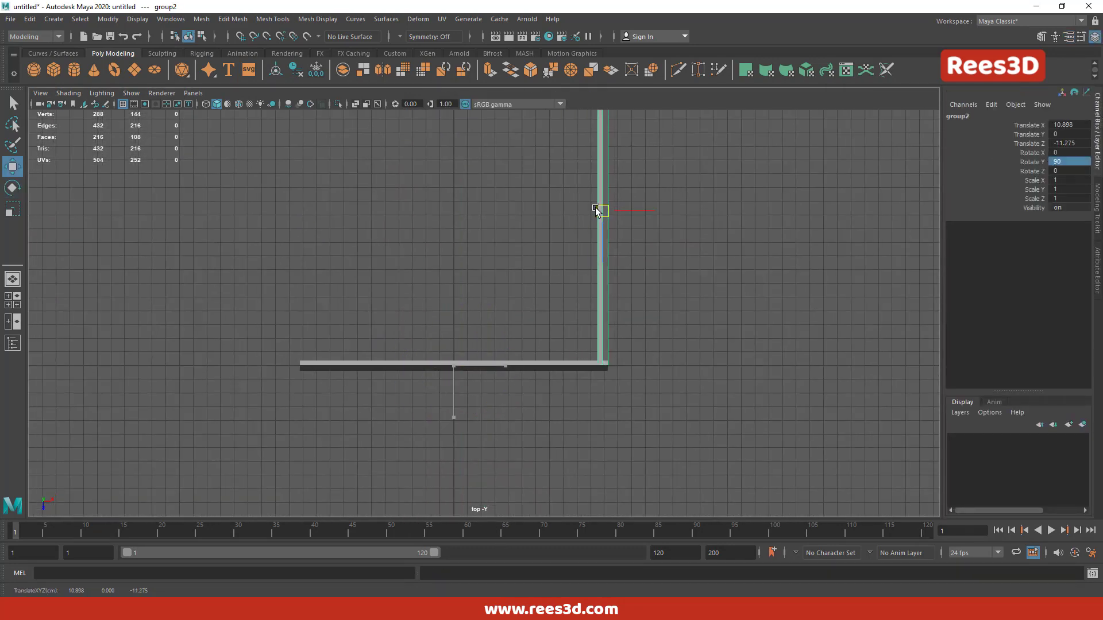
key("space")
key("space")
mouse_move(646, 288)
left_mouse_down("alt")
mouse_move(535, 318)
mouse_move(455, 314)
mouse_move(585, 325)
left_mouse_up("alt")
key("ctrl+g")
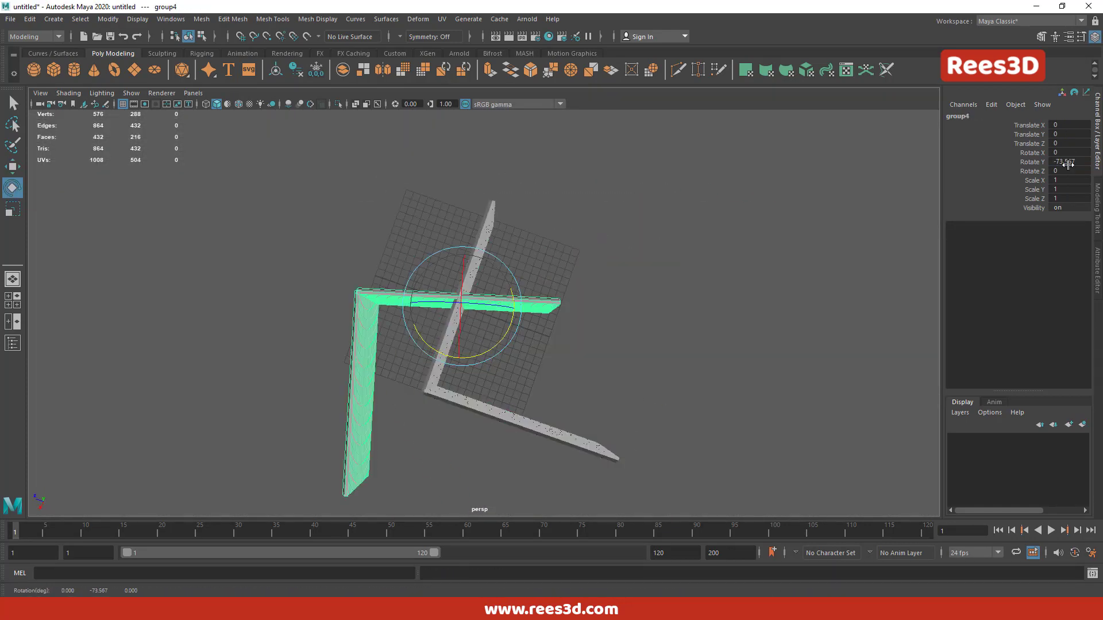
type("90")
key("Return")
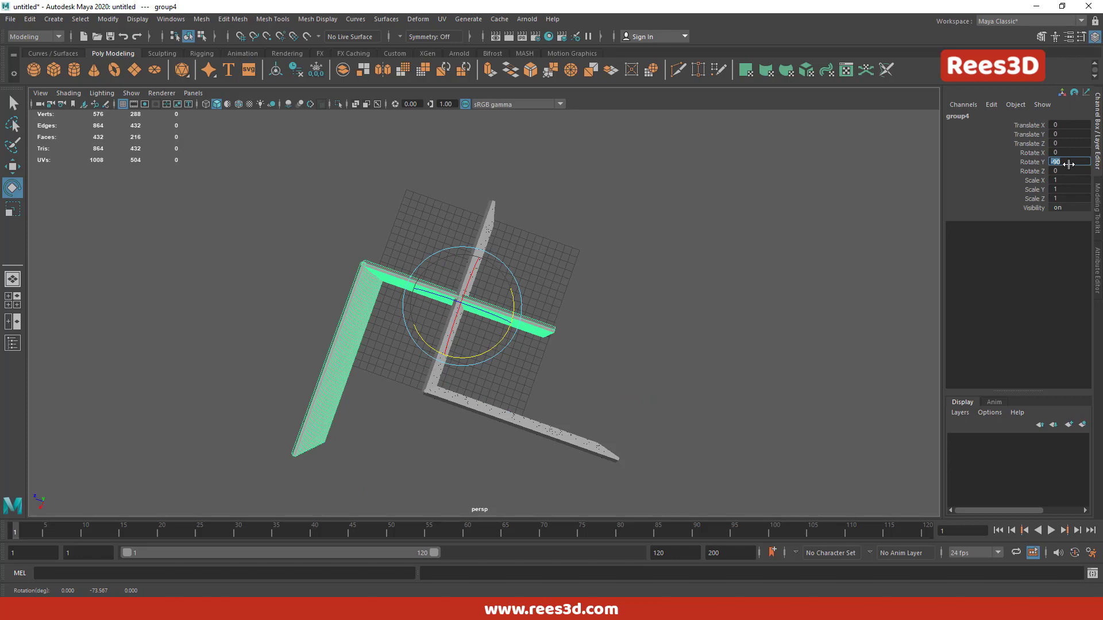
type("80")
key("Return")
- Slide the wall pair along Z so the corners meet and close the box
key("w")
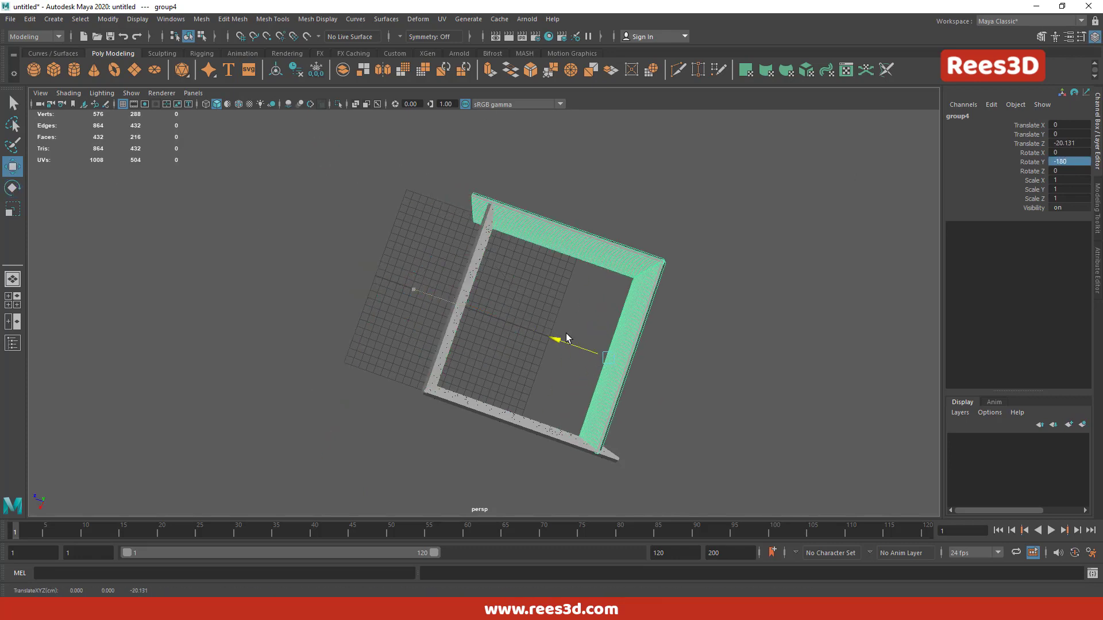
left_click_drag(433, 337, 437, 318)
mouse_move(623, 218)
left_mouse_down("alt")
mouse_move(706, 276)
mouse_move(482, 271)
left_mouse_up("alt")
left_click_drag(482, 271, 467, 327, "alt")
mouse_move(467, 328)
right_mouse_down("alt")
mouse_move(670, 333)
mouse_move(423, 248)
right_mouse_up("alt")
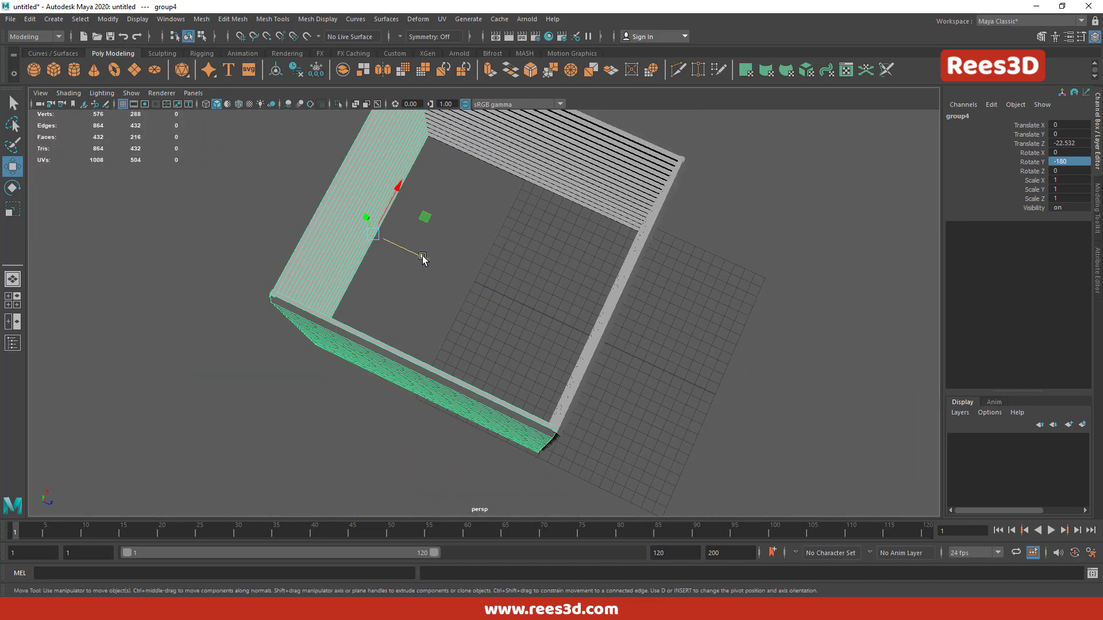
mouse_move(423, 249)
left_mouse_down("alt")
mouse_move(438, 267)
mouse_move(537, 246)
mouse_move(581, 305)
mouse_move(534, 270)
left_mouse_up("alt")
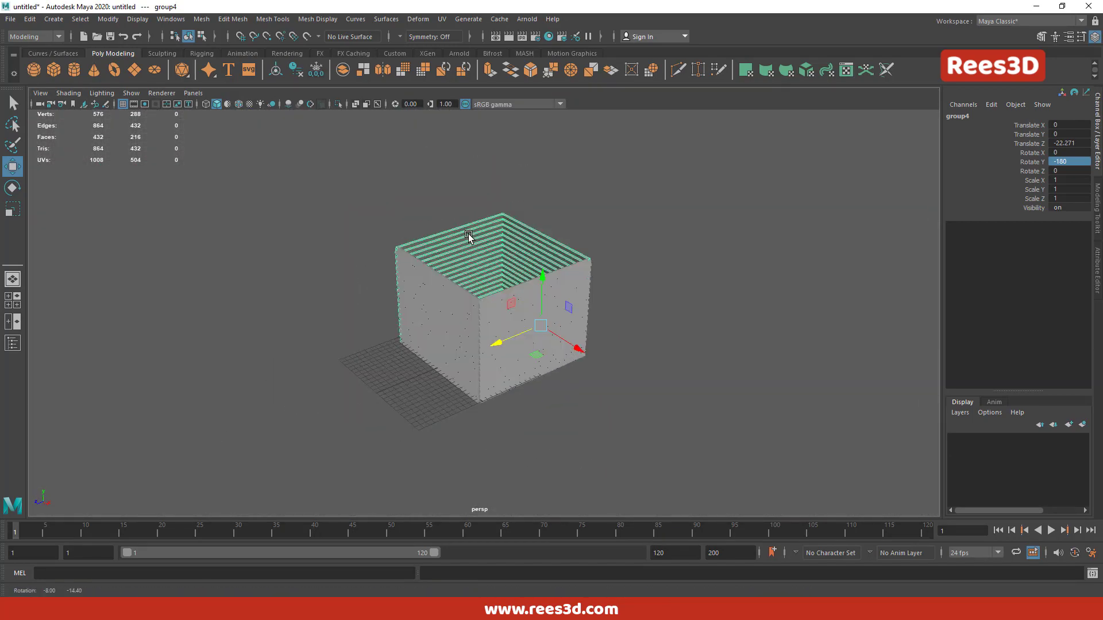
- Select all the wall planks and combine them into one mesh
left_click_drag(368, 195, 563, 276)
right_click_drag(562, 275, 561, 500, "shift")
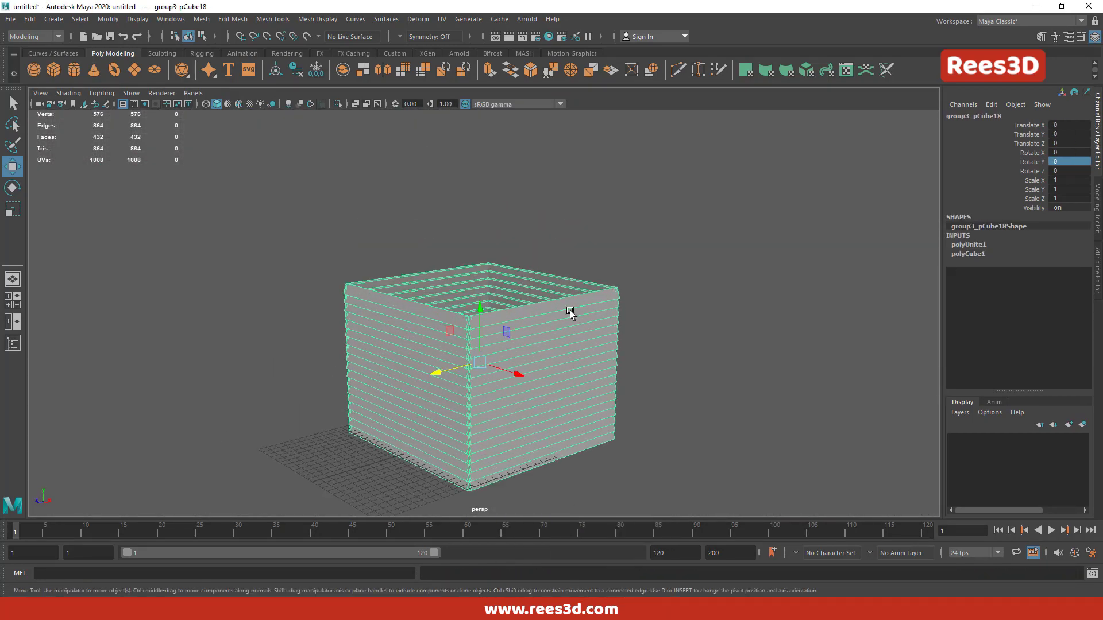
right_click_drag(568, 308, 499, 397, "alt")
left_click_drag(500, 397, 556, 414, "alt")
right_click_drag(556, 414, 451, 247, "alt")
- Move the vertices at one end of the box outward to lengthen it
key("F9")
mouse_move(494, 243)
left_mouse_down()
mouse_move(633, 515)
mouse_move(623, 493)
left_mouse_up()
mouse_move(554, 356)
left_mouse_down()
mouse_move(670, 357)
mouse_move(492, 446)
mouse_move(647, 395)
mouse_move(566, 429)
mouse_move(541, 456)
mouse_move(563, 456)
mouse_move(463, 424)
mouse_move(502, 424)
left_mouse_up()
- Separate the combined wall mesh back into individual planks
key("F8")
right_click(545, 298, "shift")
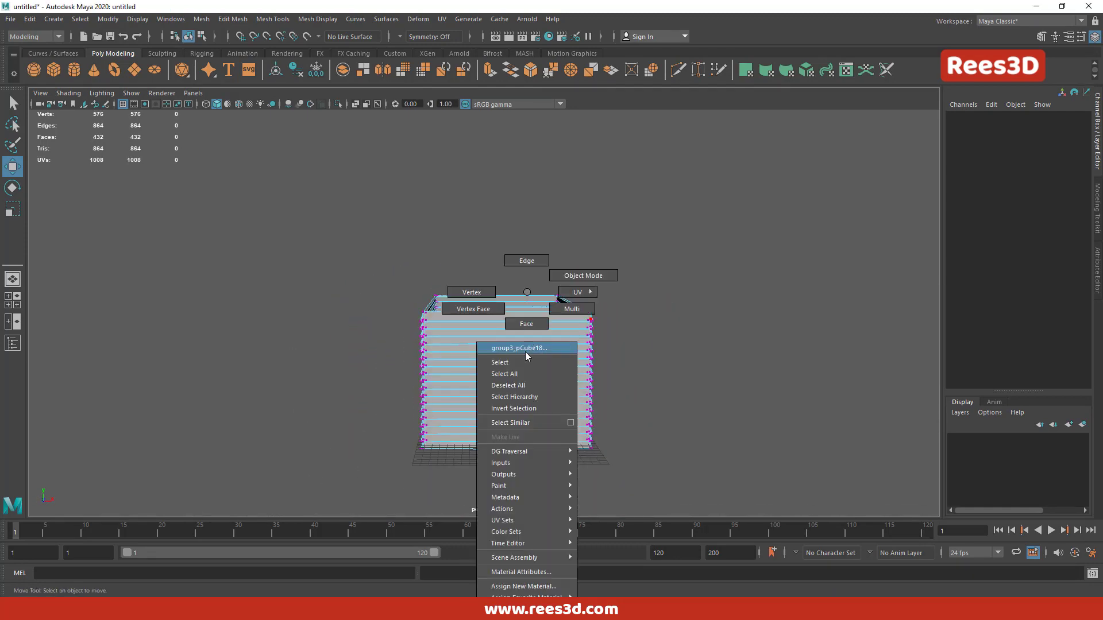
left_click(535, 527)
left_click(525, 316)
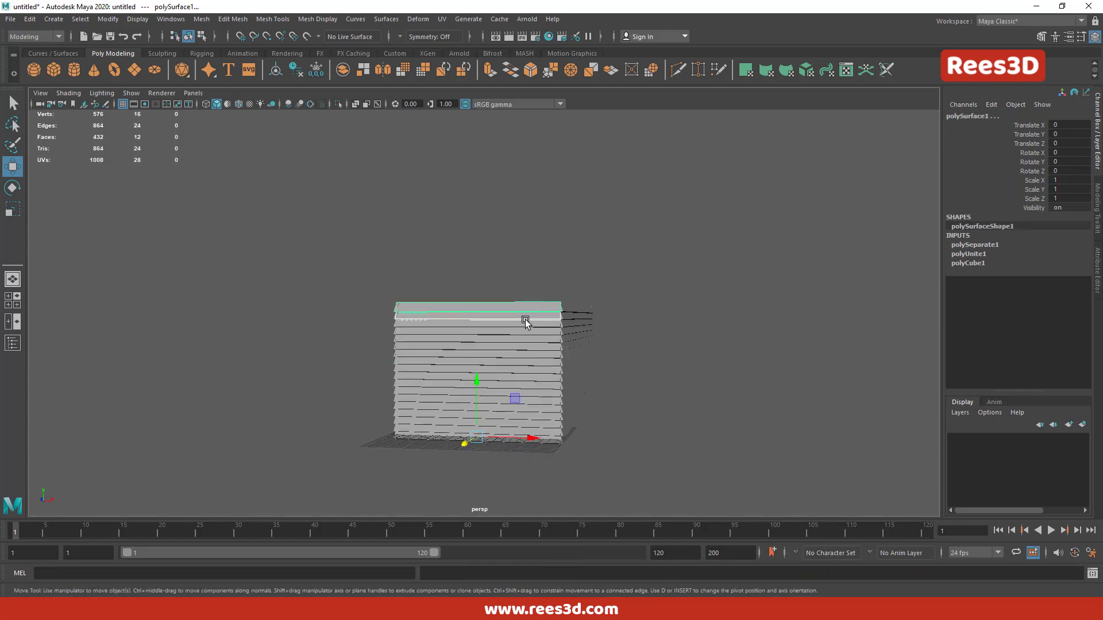
mouse_move(525, 317)
left_mouse_down("alt")
mouse_move(570, 345)
mouse_move(526, 391)
left_mouse_up("alt")
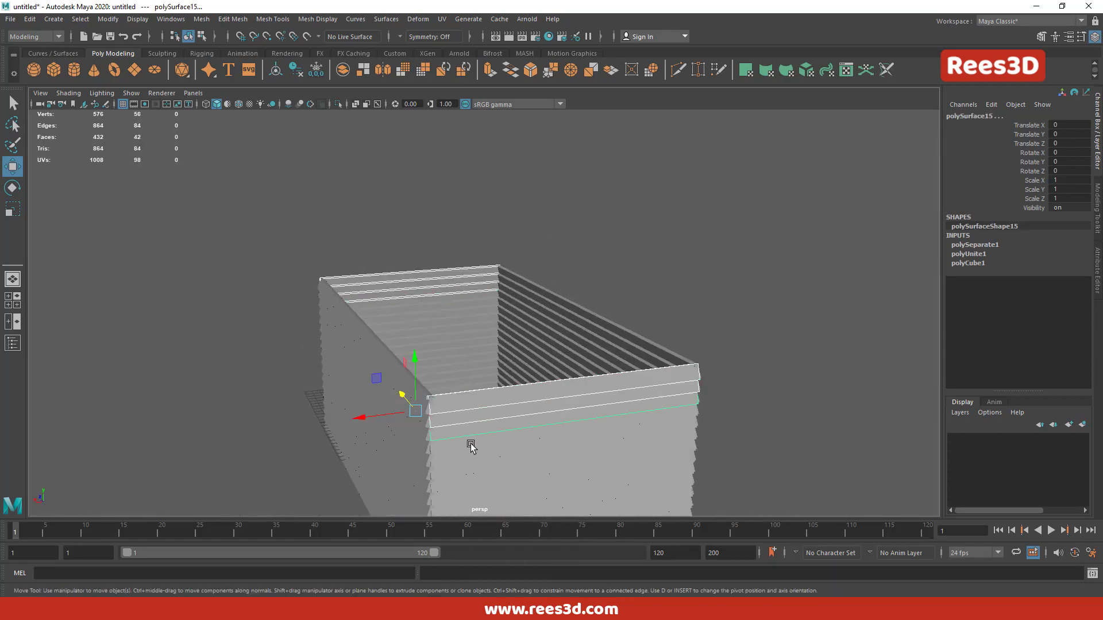
- Select the top end-wall plank and lower it slightly
scroll(595, 413, "down", 5)
left_click(419, 368)
mouse_move(414, 320)
left_mouse_down("alt")
mouse_move(695, 418)
mouse_move(551, 328)
left_mouse_up("alt")
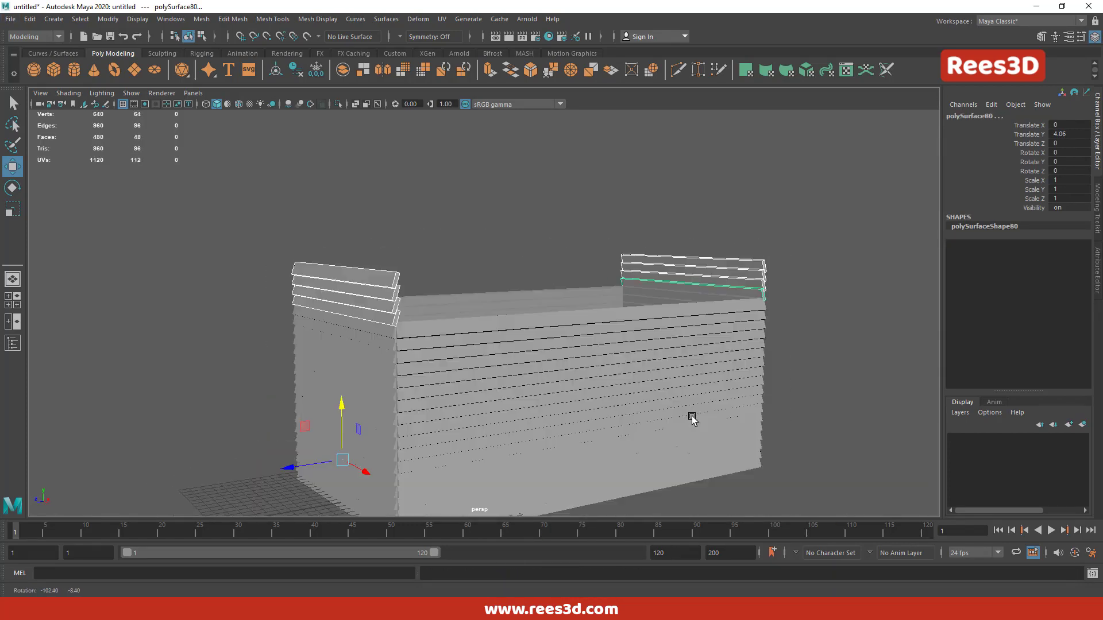
scroll(487, 387, "up", 5)
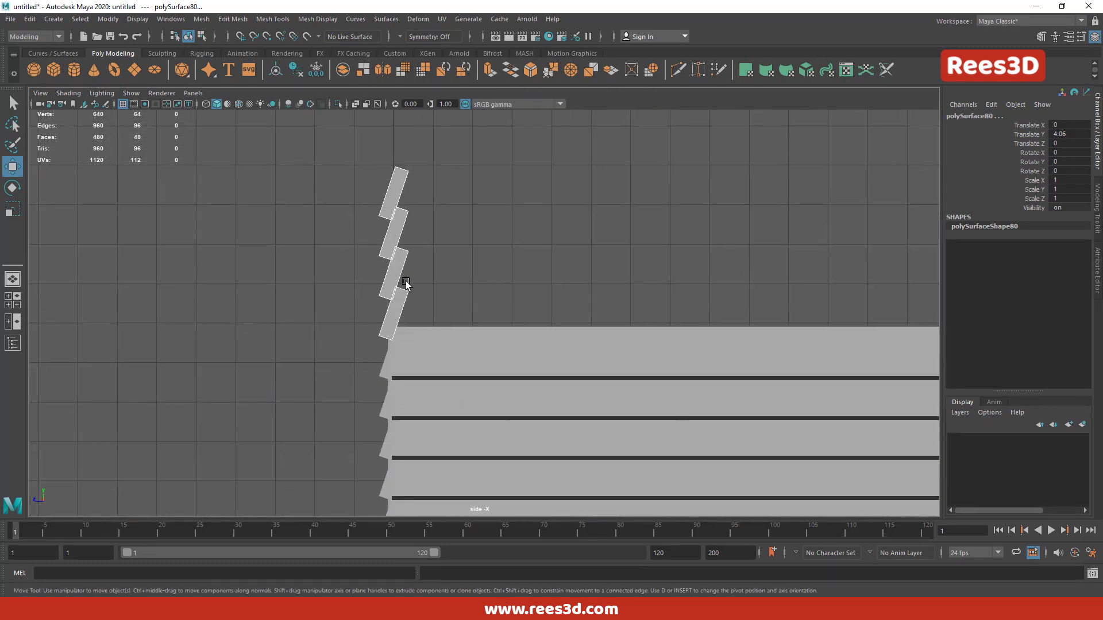
middle_click_drag(431, 253, 431, 263)
- Stack duplicated planks above the end walls and select the new beam cube
key("shift+d")
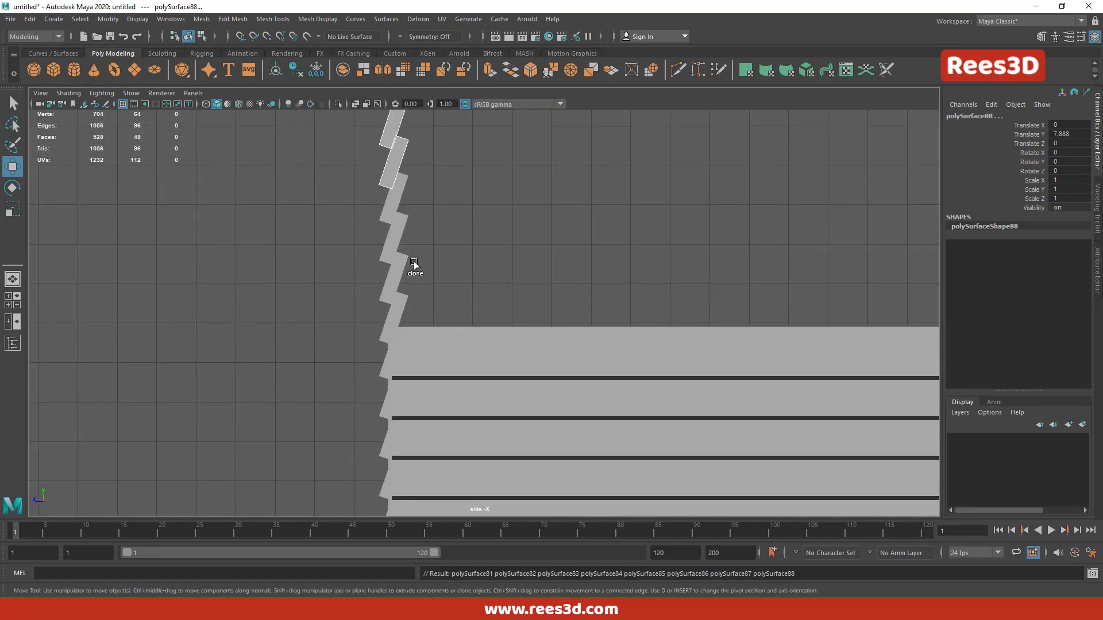
scroll(343, 458, "down", 3)
mouse_move(389, 345)
left_mouse_down("alt")
mouse_move(599, 257)
mouse_move(347, 460)
mouse_move(423, 374)
mouse_move(394, 411)
mouse_move(534, 359)
mouse_move(512, 344)
mouse_move(568, 434)
left_mouse_up("alt")
left_click(408, 402)
- Lengthen the slab to span the walls and raise it to the wall tops
key("w")
key("r")
left_click_drag(522, 322, 551, 322)
left_click_drag(552, 322, 581, 343, "alt")
key("w")
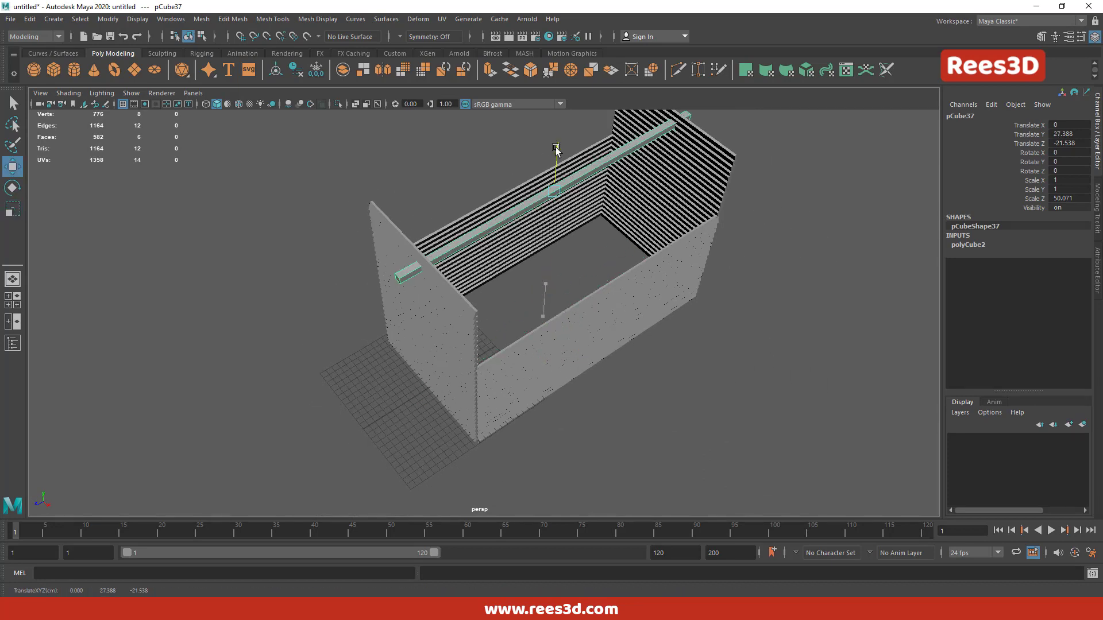
mouse_move(545, 282)
left_mouse_down()
mouse_move(551, 173)
mouse_move(596, 217)
mouse_move(585, 373)
left_mouse_up()
- Tilt the slab to a 45 degree roof angle
key("e")
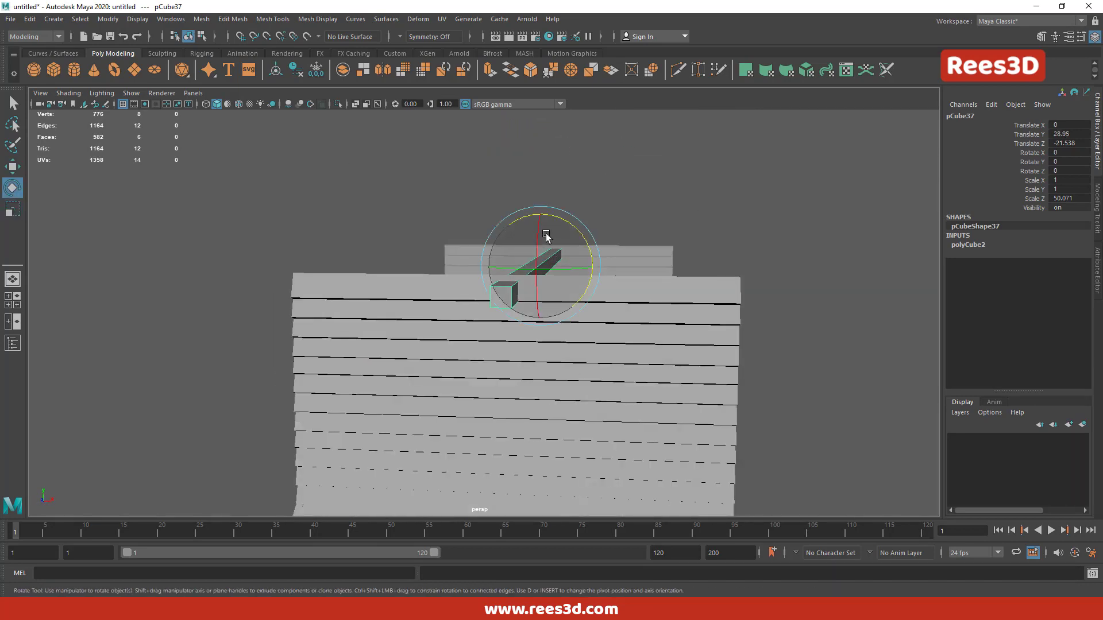
mouse_move(585, 288)
left_mouse_down()
mouse_move(576, 250)
mouse_move(540, 235)
mouse_move(612, 325)
mouse_move(565, 293)
mouse_move(473, 374)
mouse_move(589, 328)
mouse_move(557, 260)
left_mouse_up()
key("Return")
key("w")
- Extrude the slab's end face down along the roof slope
right_click(565, 293)
left_click(588, 327)
right_click_drag(556, 260, 578, 288, "shift")
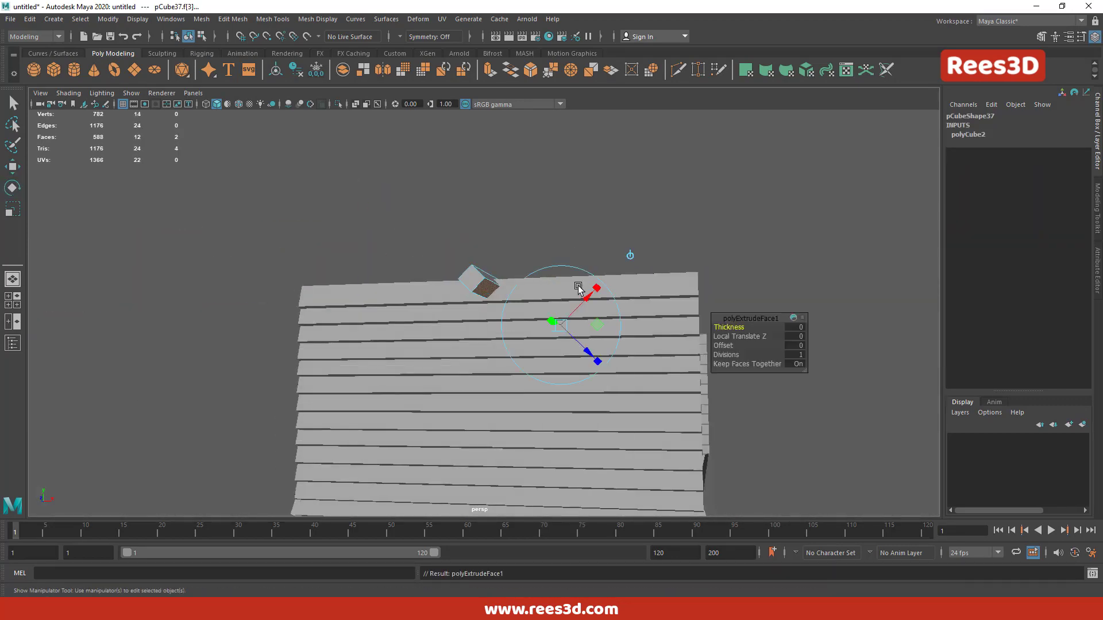
left_click_drag(578, 288, 597, 389)
left_click_drag(790, 384, 557, 359, "alt")
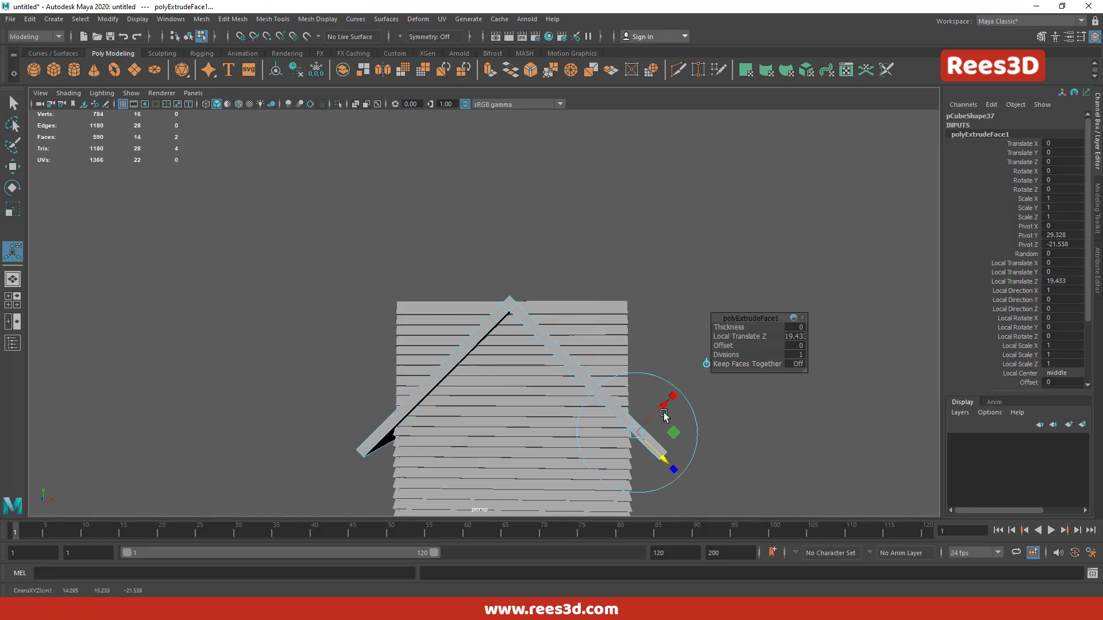
mouse_move(663, 414)
left_mouse_down("alt")
mouse_move(632, 374)
mouse_move(652, 251)
mouse_move(583, 268)
mouse_move(422, 264)
left_mouse_up("alt")
left_click(652, 251)
- Select the right-end vertices of the top gable planks for moving
key("q")
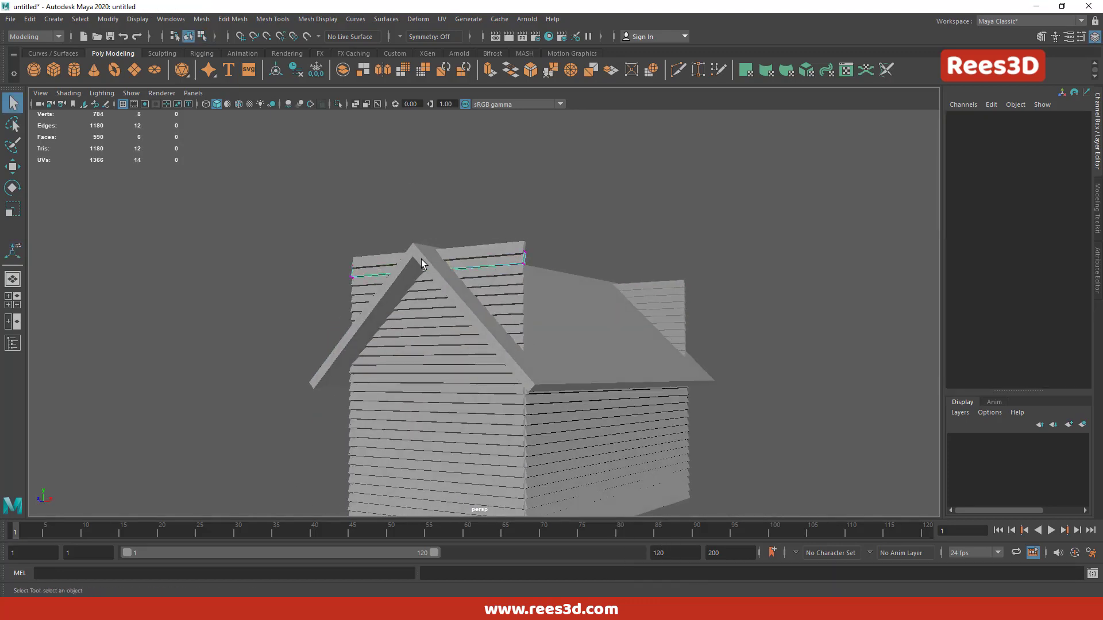
left_click_drag(537, 233, 511, 285)
key("w")
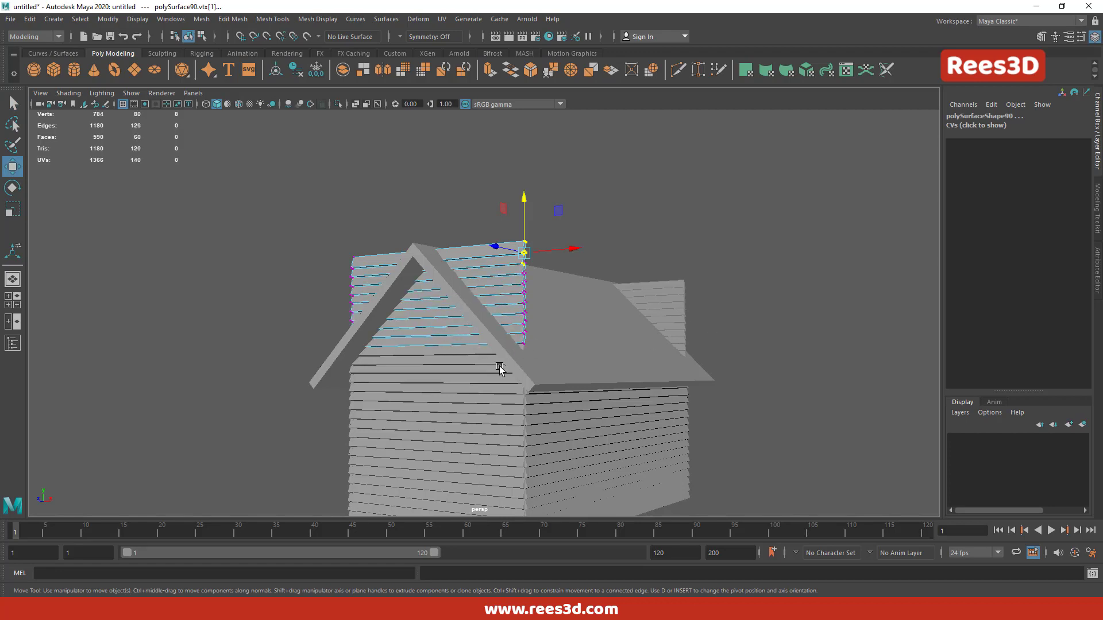
- In the front view, marquee-select the vertices along all gable plank ends
scroll(485, 289, "up", 5)
scroll(643, 292, "down", 4)
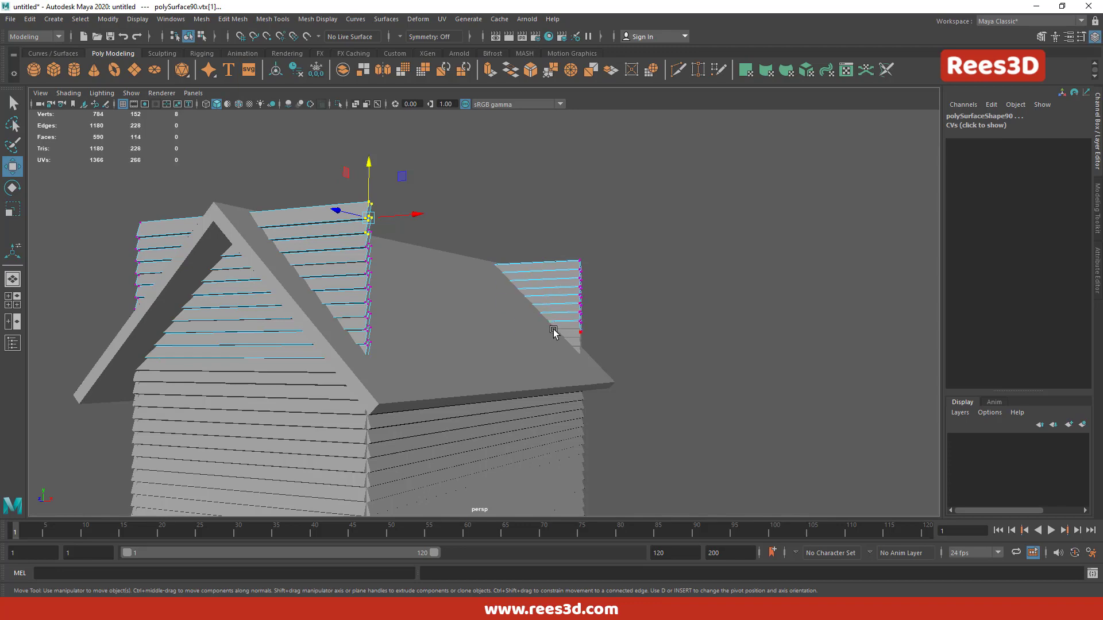
scroll(852, 379, "up", 5)
middle_click_drag(852, 379, 320, 342, "alt")
scroll(284, 316, "down", 5)
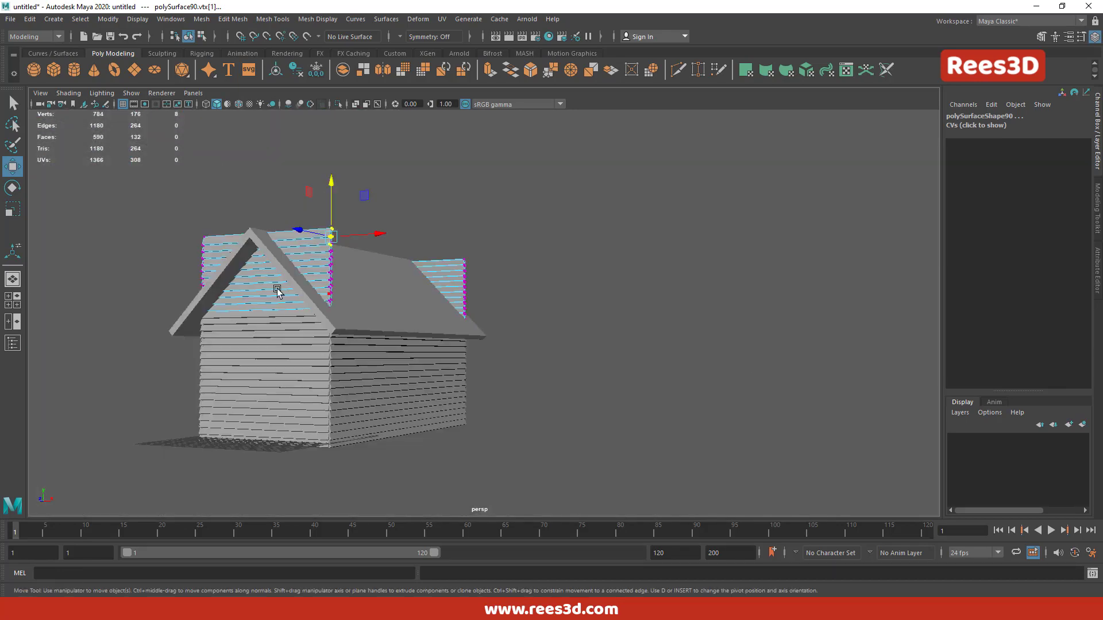
key("space")
scroll(553, 364, "down", 2)
mouse_move(57, 218)
left_mouse_down()
mouse_move(569, 430)
mouse_move(708, 325)
left_mouse_up()
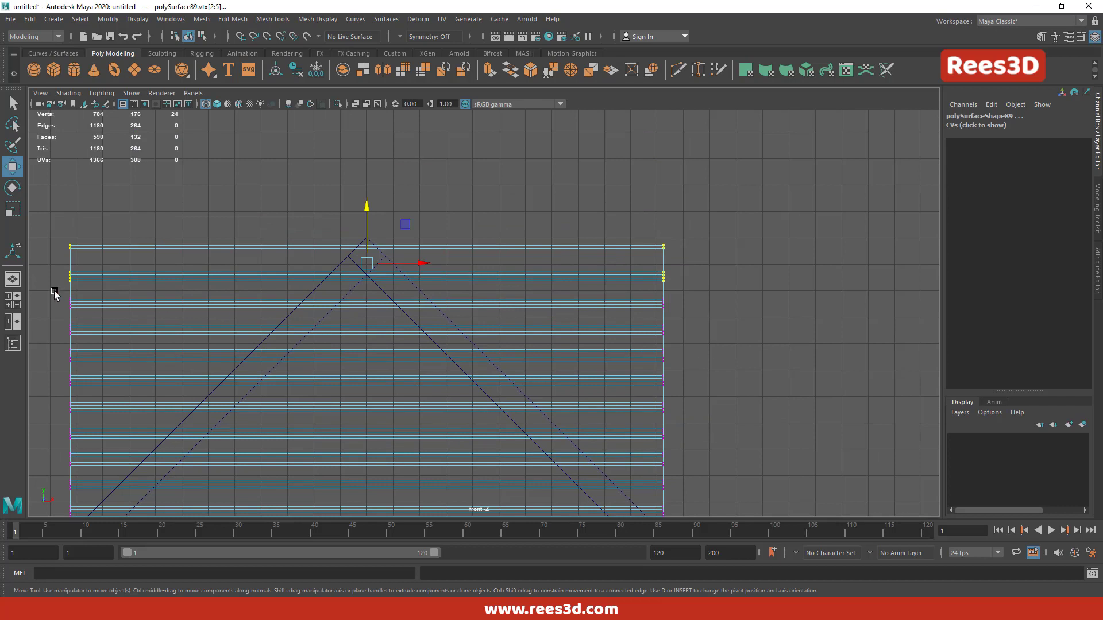
- Scale the upper gable plank's edge loop inward in X toward the centre
left_click(697, 304)
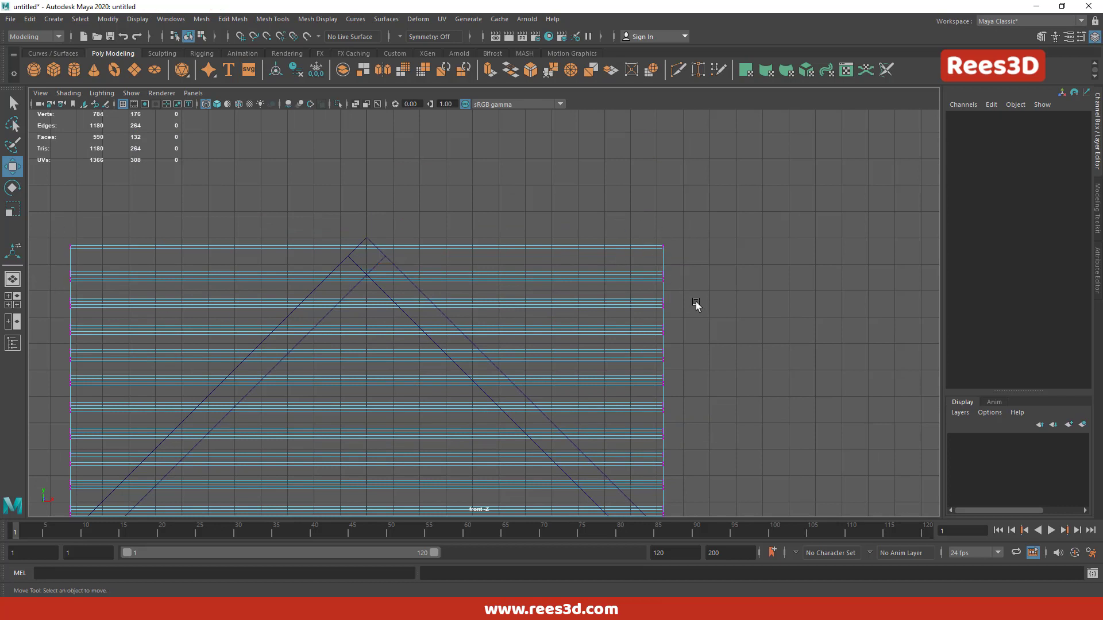
right_click(662, 291)
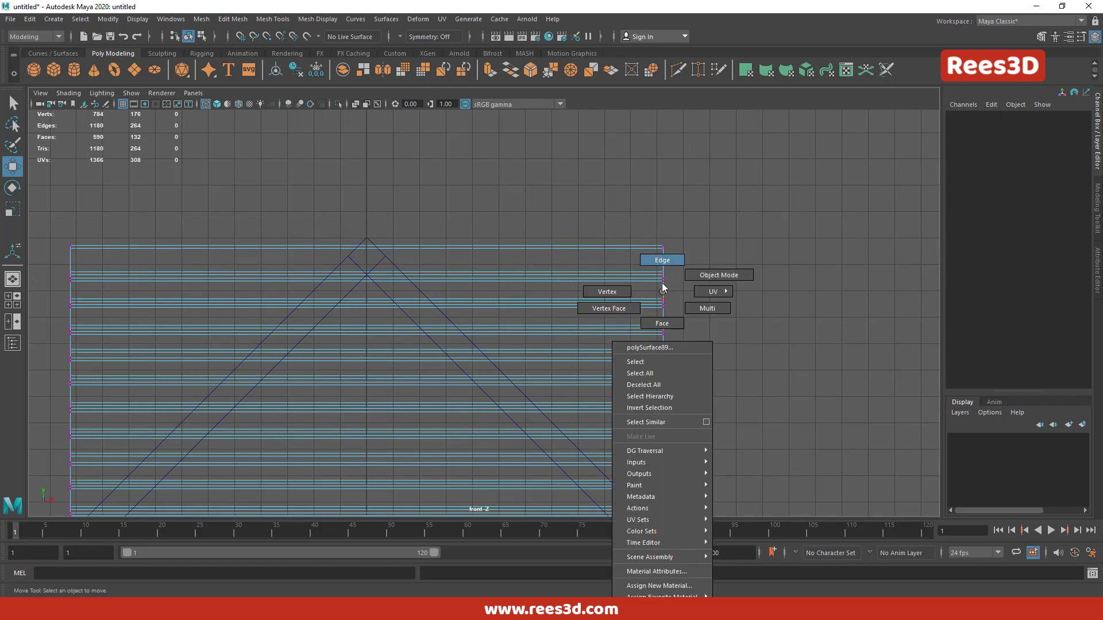
left_click(663, 260)
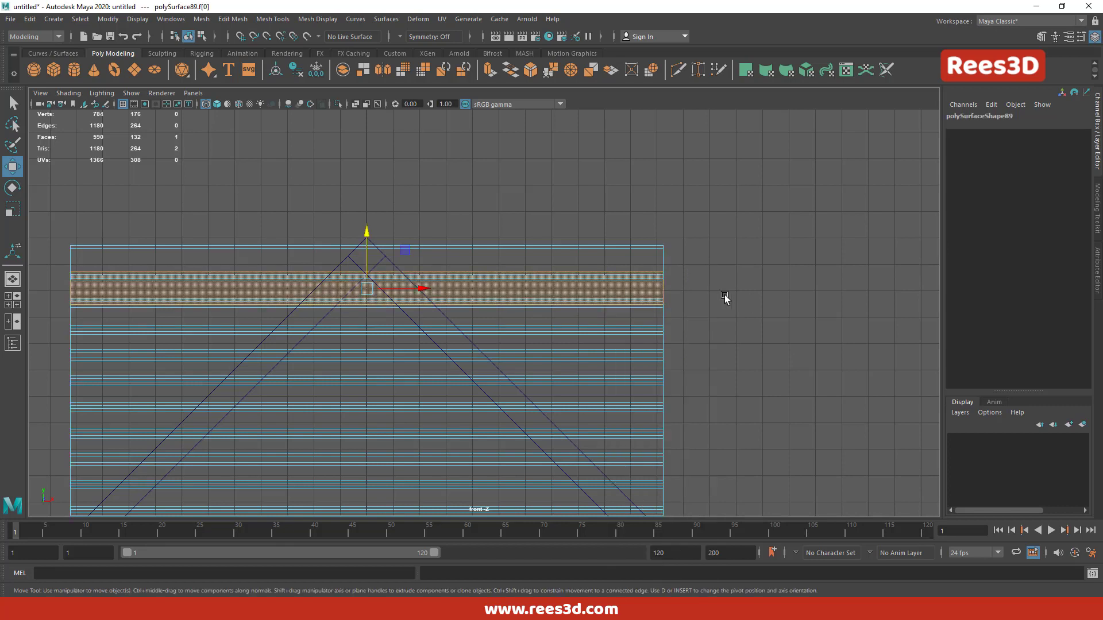
double_click(667, 285)
left_click(665, 287)
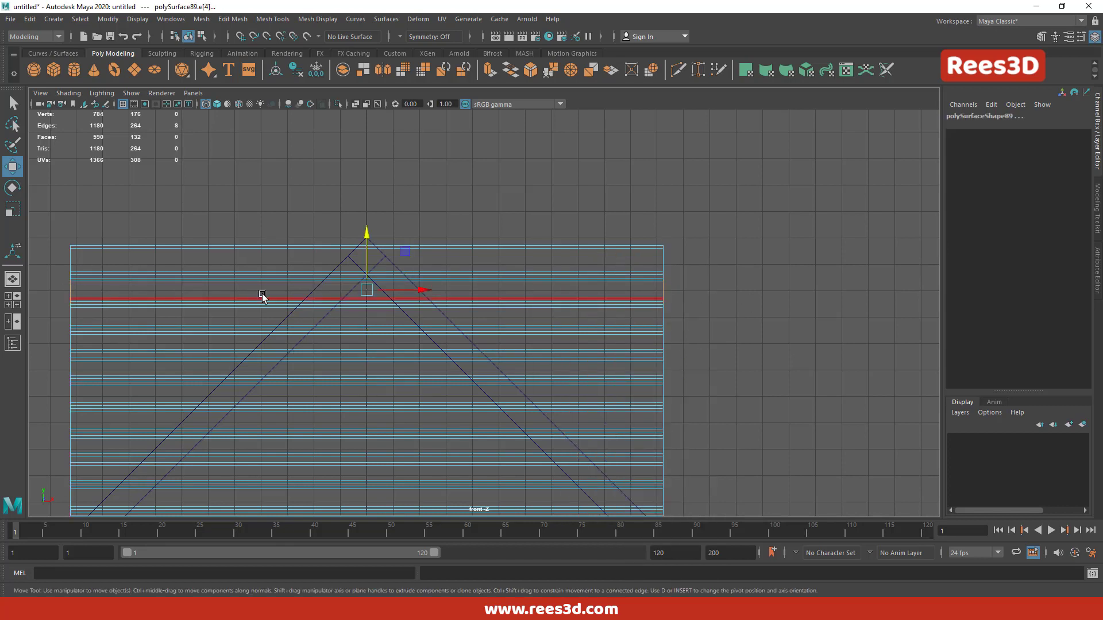
key("r")
left_click_drag(418, 290, 378, 297)
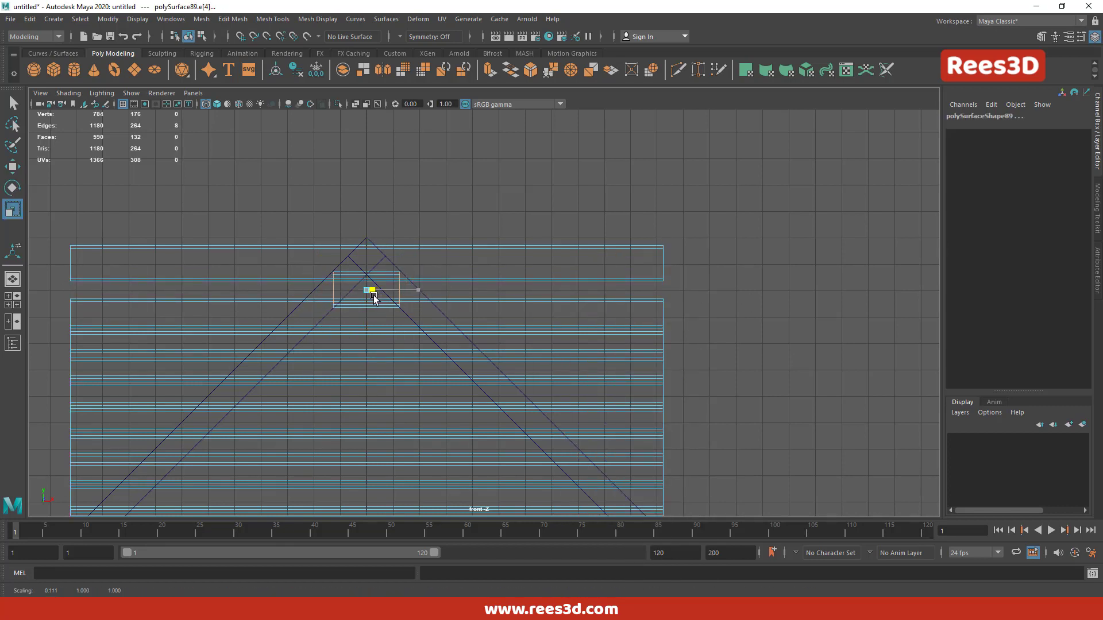
- Narrow the next plank's corner vertices inward to fit the gable
key("F9")
left_click_drag(322, 266, 338, 287)
left_click_drag(424, 274, 419, 275)
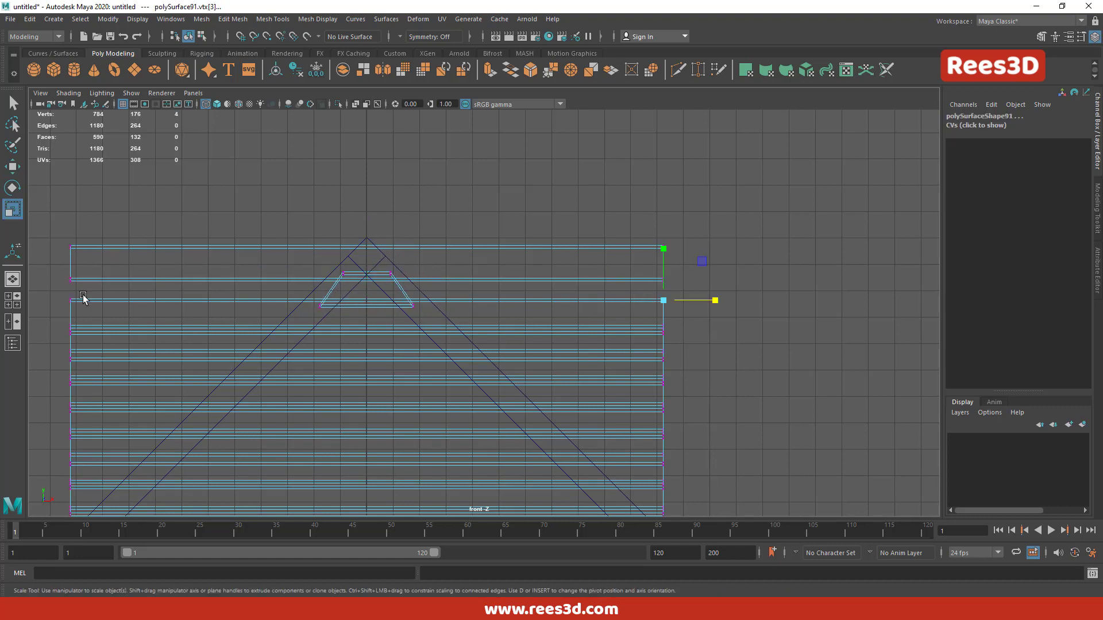
mouse_move(423, 304)
left_mouse_down()
mouse_move(379, 306)
mouse_move(390, 382)
left_mouse_up()
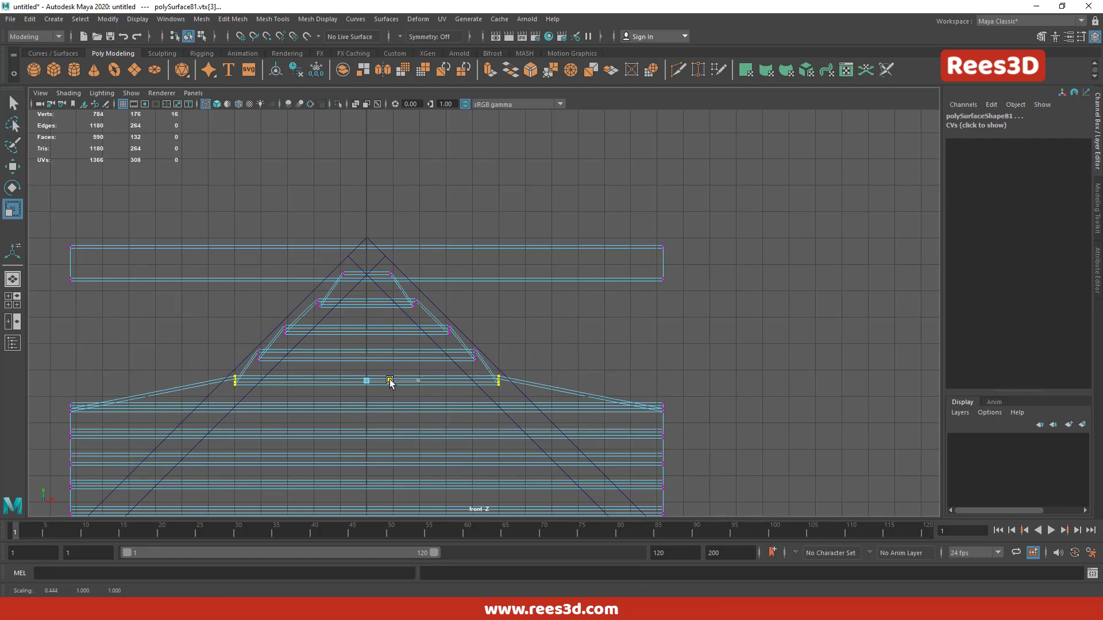
- Taper the remaining gable plank rows inward to match the roof slope
left_click_drag(692, 415, 692, 415, "shift")
mouse_move(418, 408)
left_mouse_down()
mouse_move(394, 408)
mouse_move(403, 460)
left_mouse_up()
middle_click_drag(597, 445, 581, 356, "alt")
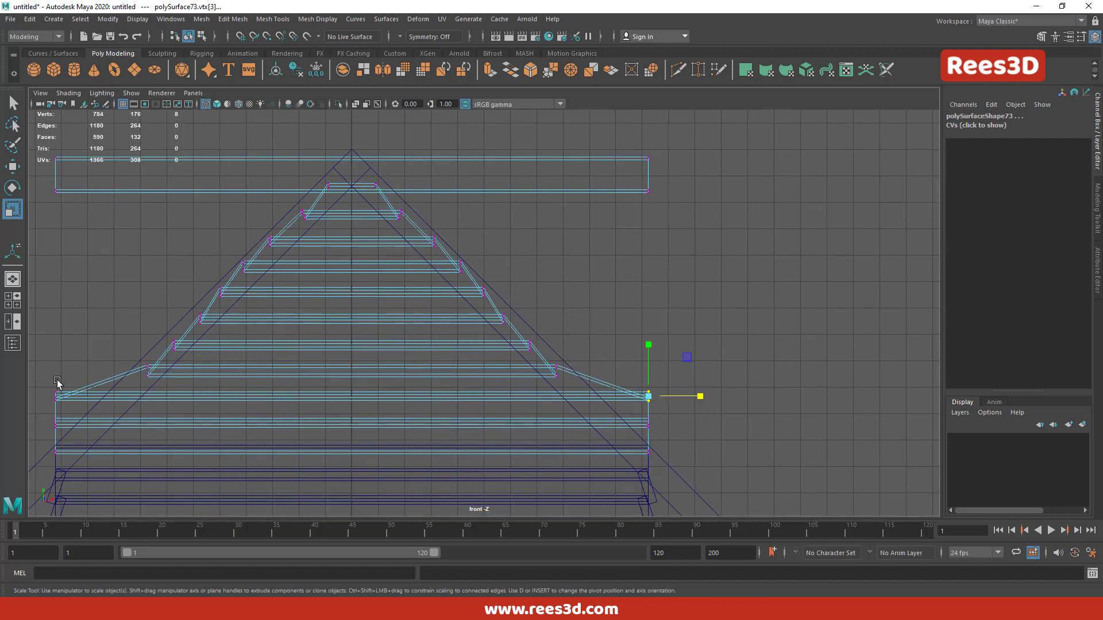
left_click_drag(403, 397, 334, 418)
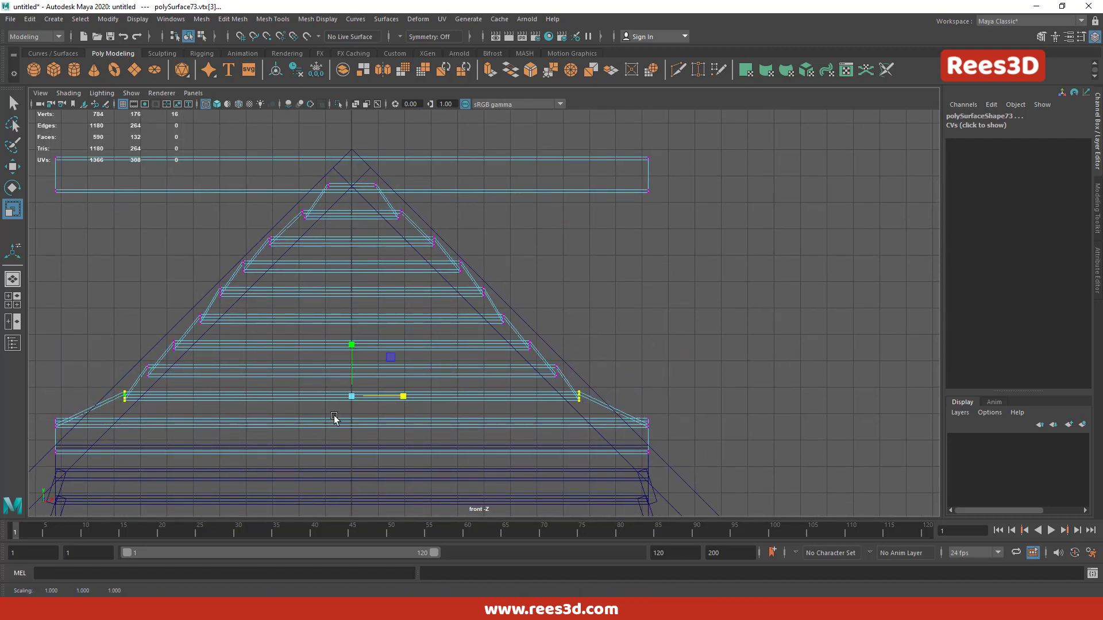
left_click_drag(403, 423, 404, 425)
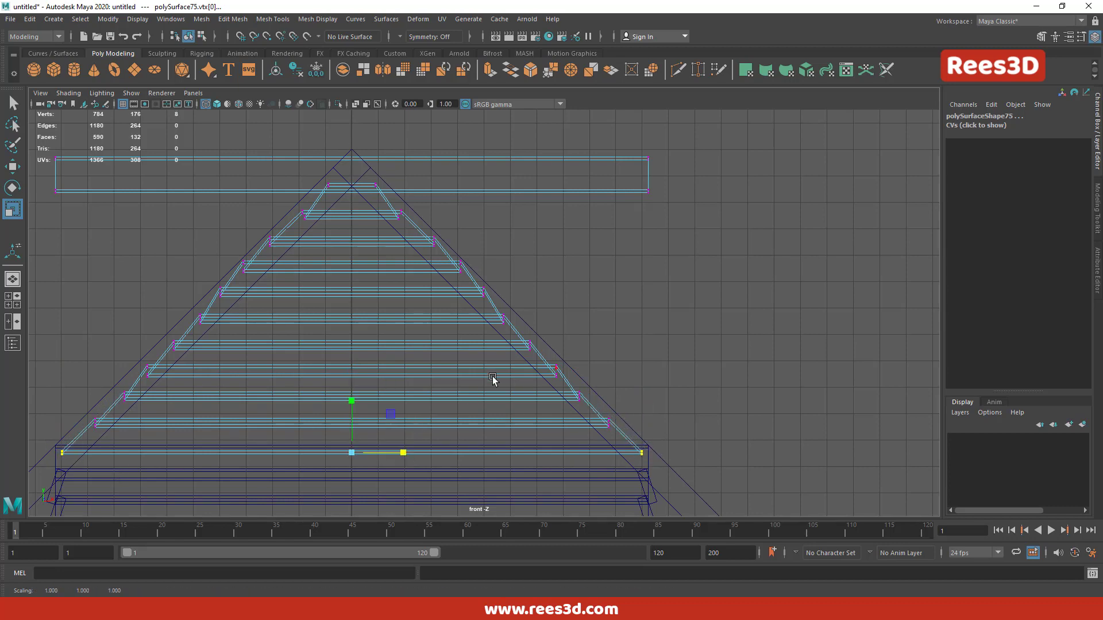
- Enable viewport anti-aliasing and screen space ambient occlusion in the perspective view
key("F8")
scroll(512, 340, "up", 5)
left_click(517, 320)
mouse_move(448, 266)
left_mouse_down("alt")
mouse_move(517, 320)
mouse_move(547, 309)
mouse_move(593, 325)
left_mouse_up("alt")
left_click(311, 102)
left_click_drag(598, 270, 518, 274, "alt")
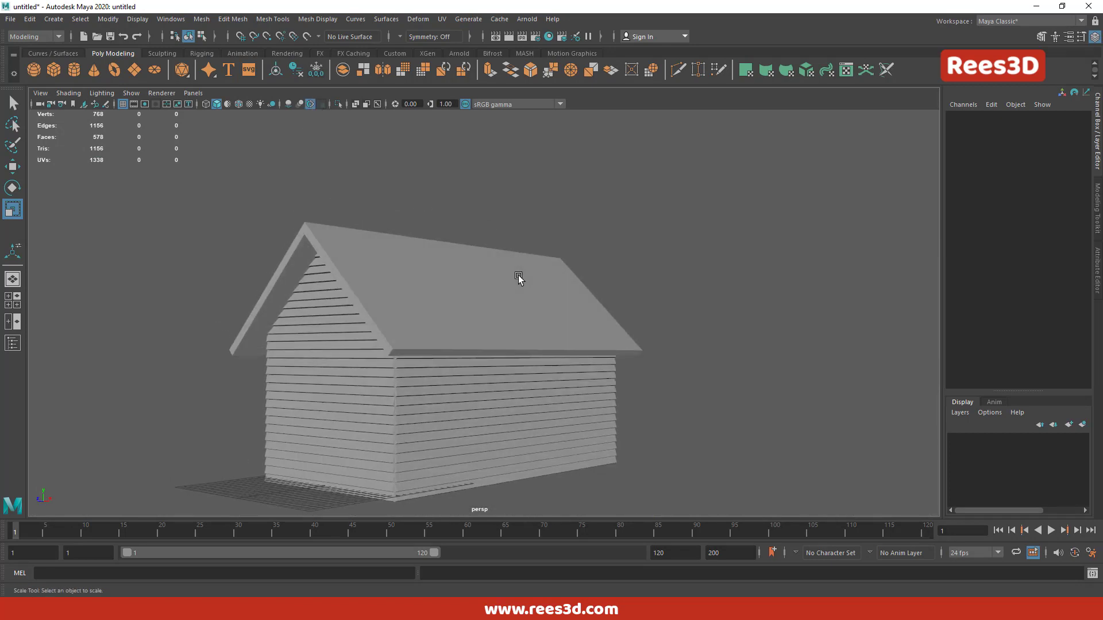
left_click(290, 105)
left_click_drag(603, 292, 542, 301, "alt")
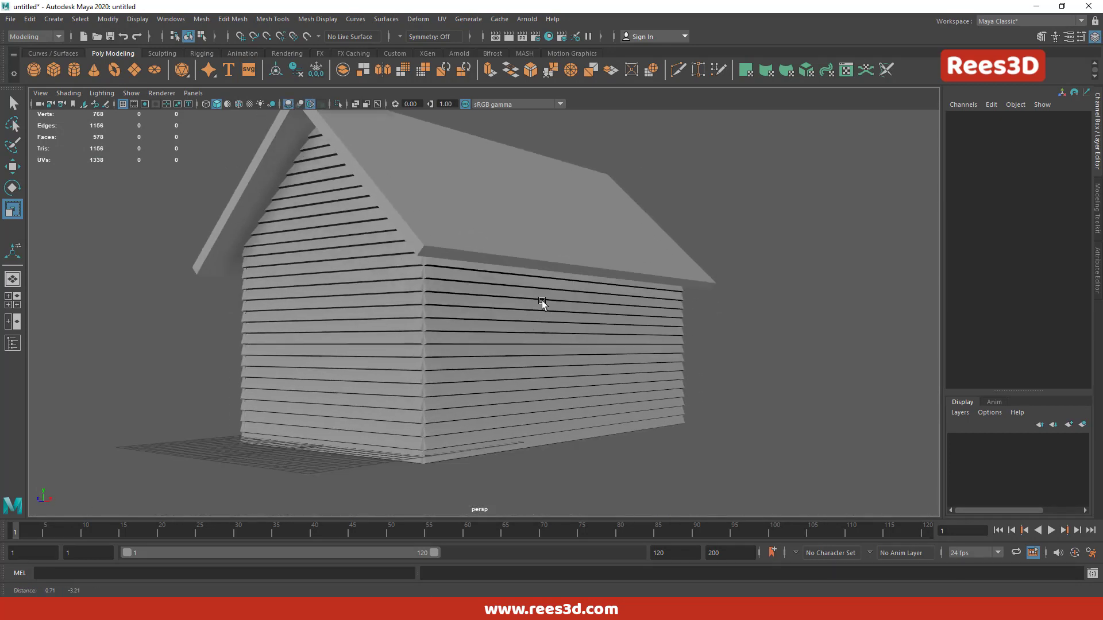
mouse_move(425, 247)
left_mouse_down("alt")
mouse_move(375, 304)
mouse_move(429, 296)
mouse_move(445, 340)
mouse_move(425, 322)
left_mouse_up("alt")
- Create a cube, tilt it 45 degrees on Z and place it at the gable apex
left_click(53, 70)
key("w")
left_click_drag(349, 402, 350, 122)
key("space")
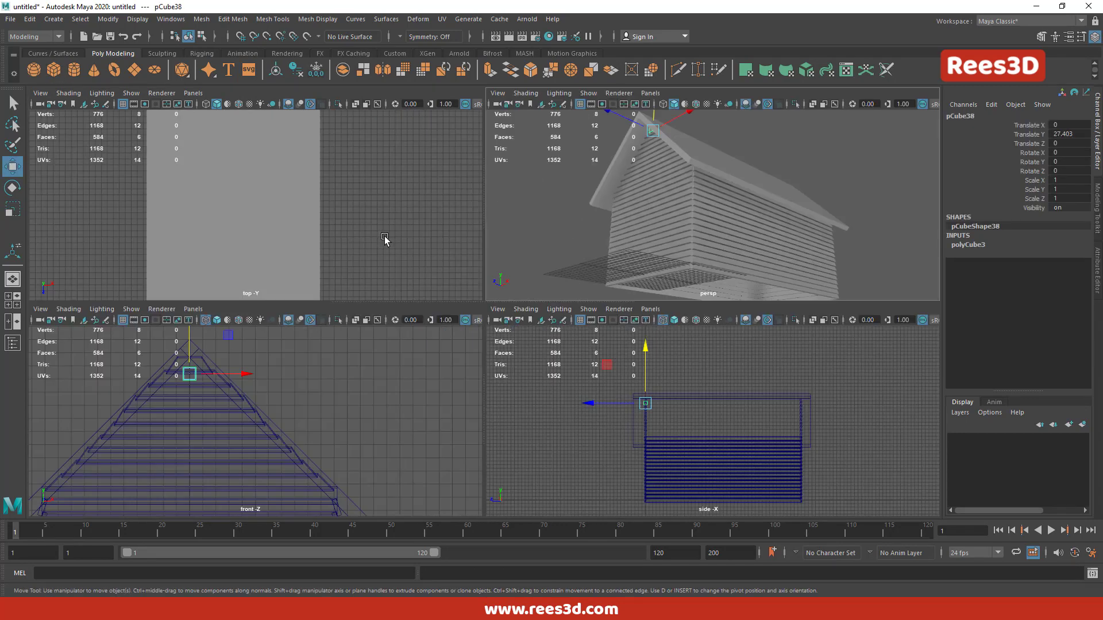
key("space")
key("e")
left_click_drag(341, 191, 299, 160)
left_click(12, 167)
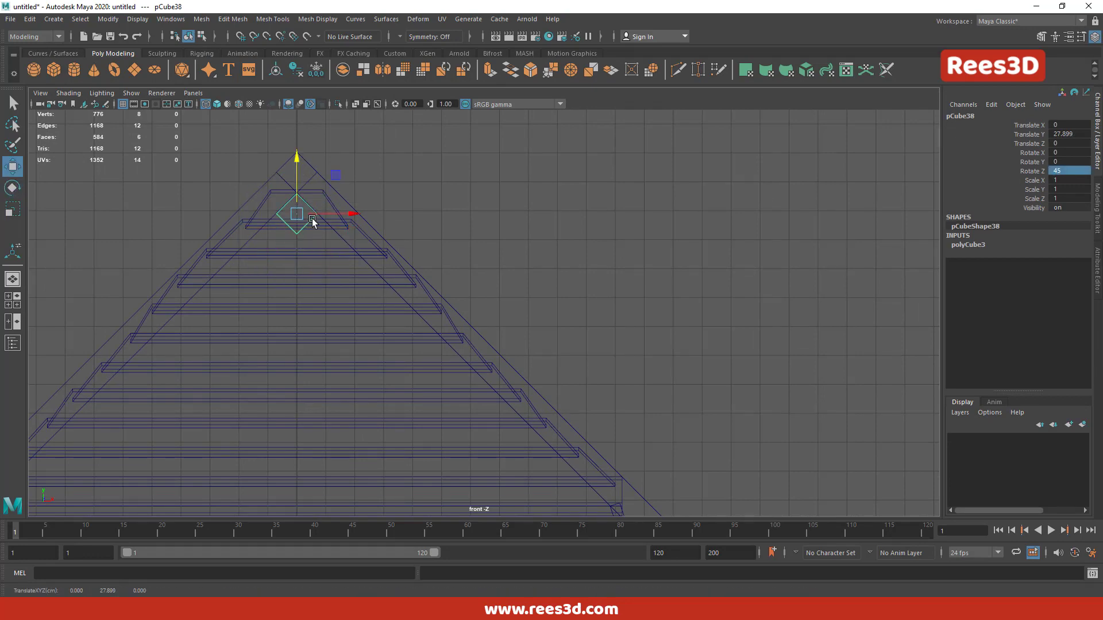
key("space")
key("space")
left_click_drag(370, 217, 540, 466, "alt")
mouse_move(499, 298)
left_mouse_down()
mouse_move(490, 309)
mouse_move(515, 297)
left_mouse_up()
- Extrude one face of the tilted cube down the roof slope to form a rafter
right_click(516, 297)
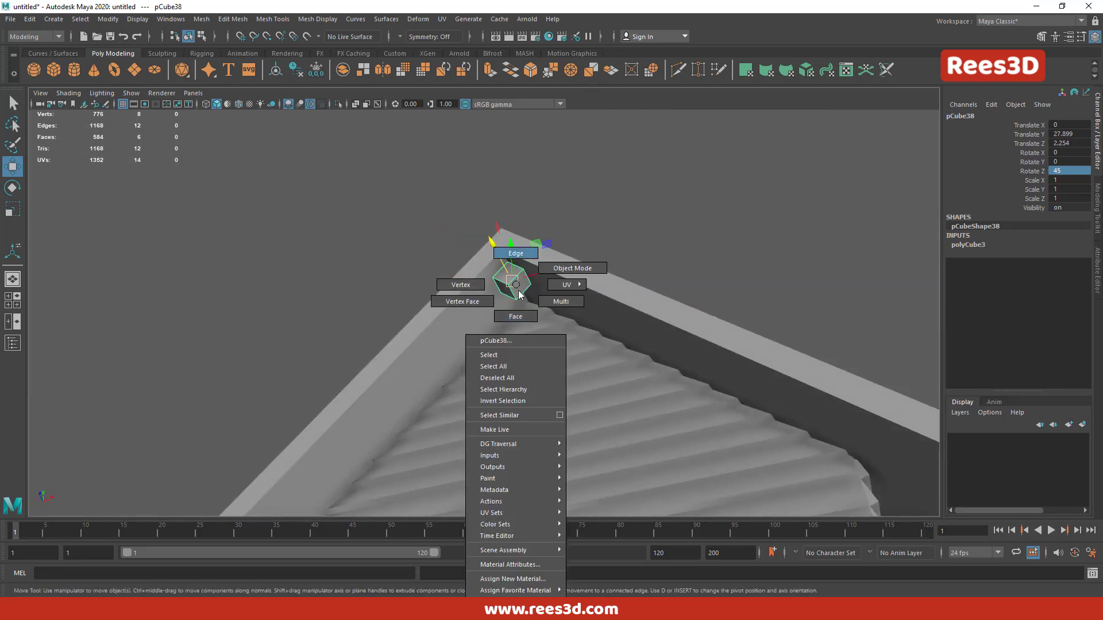
key("r")
right_click(513, 276)
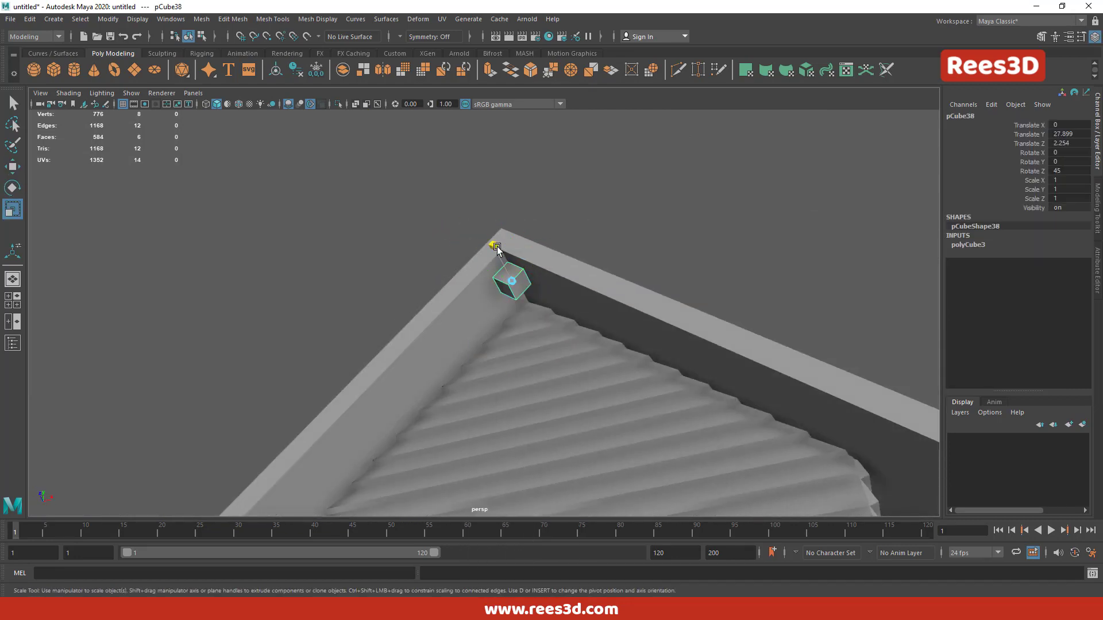
left_click(515, 280)
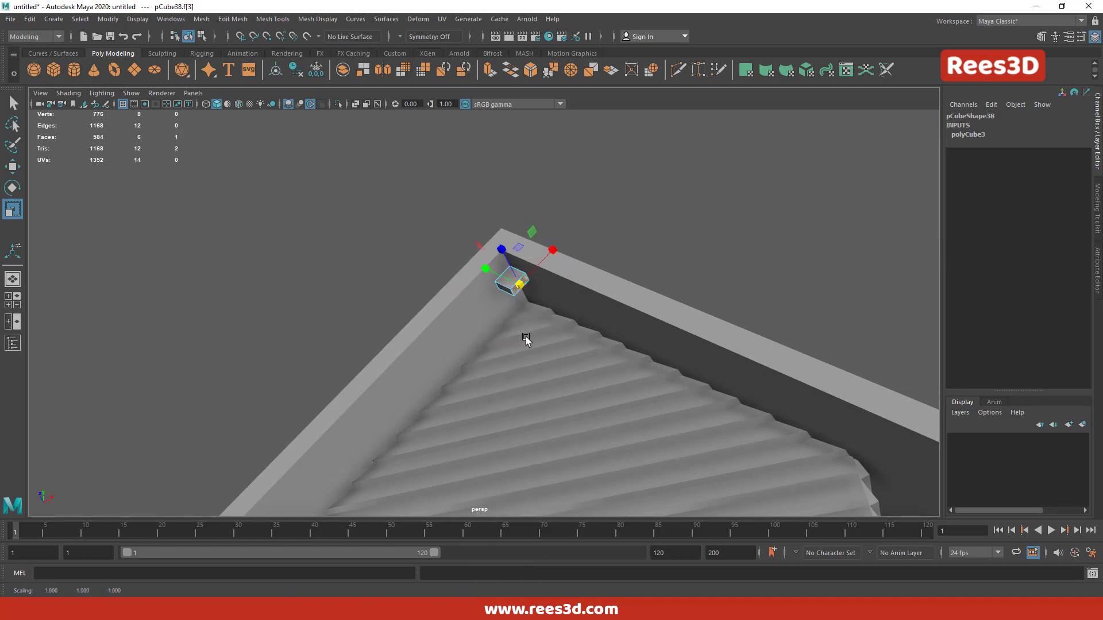
mouse_move(526, 339)
left_mouse_down("alt")
mouse_move(535, 321)
mouse_move(642, 369)
mouse_move(537, 439)
mouse_move(580, 402)
left_mouse_up("alt")
key("ctrl+e")
left_click_drag(597, 380, 630, 412)
mouse_move(589, 451)
left_mouse_down("alt")
mouse_move(515, 374)
mouse_move(556, 394)
left_mouse_up("alt")
right_click_drag(522, 295, 581, 273)
key("w")
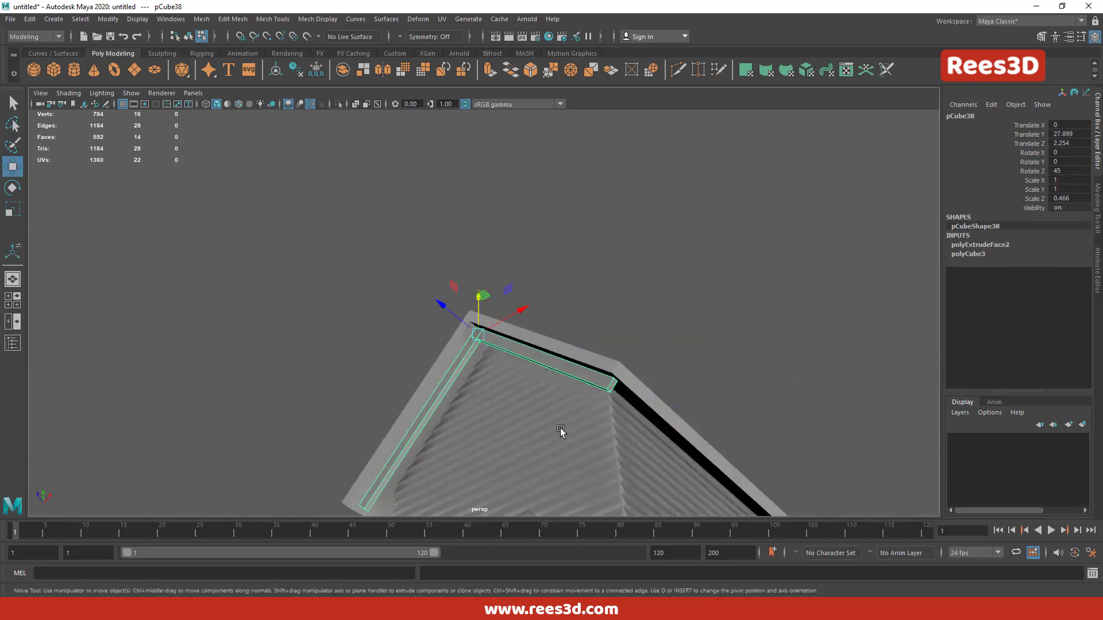
left_click_drag(560, 429, 613, 426, "alt")
- Duplicate the rafter repeatedly with Shift+D along the roof's length, then add a new cube
key("ctrl+d")
scroll(463, 412, "up", 3)
mouse_move(454, 301)
left_mouse_down()
mouse_move(423, 308)
mouse_move(491, 356)
mouse_move(493, 345)
mouse_move(505, 365)
mouse_move(615, 349)
mouse_move(510, 335)
mouse_move(579, 443)
mouse_move(645, 286)
left_mouse_up()
key("shift+d")
key("shift+d")
key("shift+d")
scroll(635, 345, "up", 3)
key("shift+d")
left_click(628, 328)
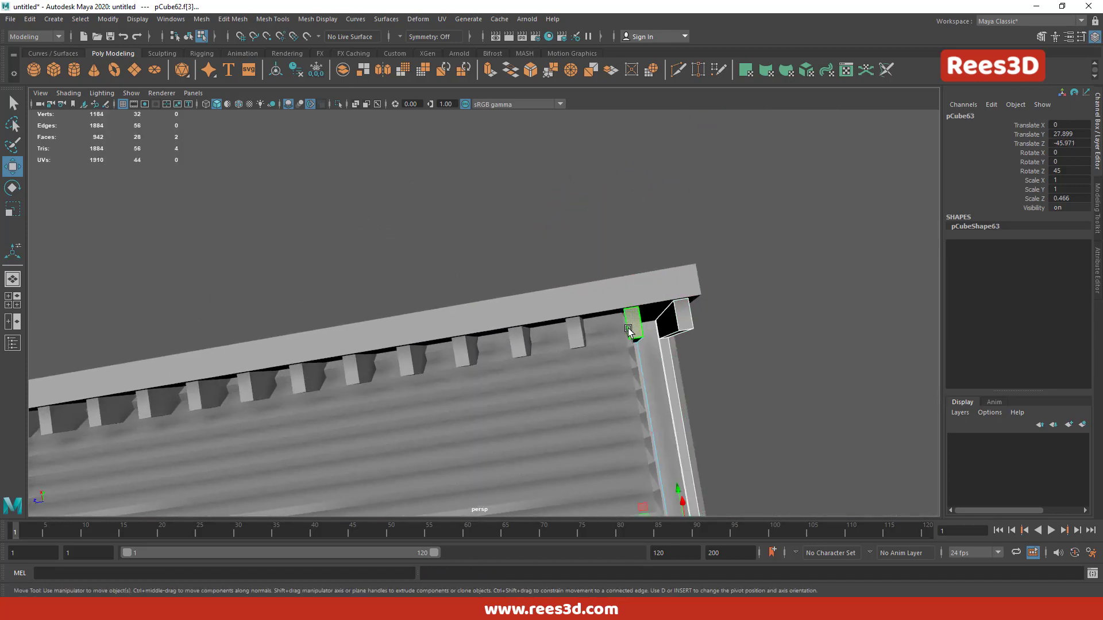
mouse_move(592, 347)
left_mouse_down("alt")
mouse_move(586, 372)
mouse_move(560, 309)
mouse_move(512, 291)
mouse_move(517, 352)
mouse_move(561, 360)
left_mouse_up("alt")
scroll(517, 299, "down", 5)
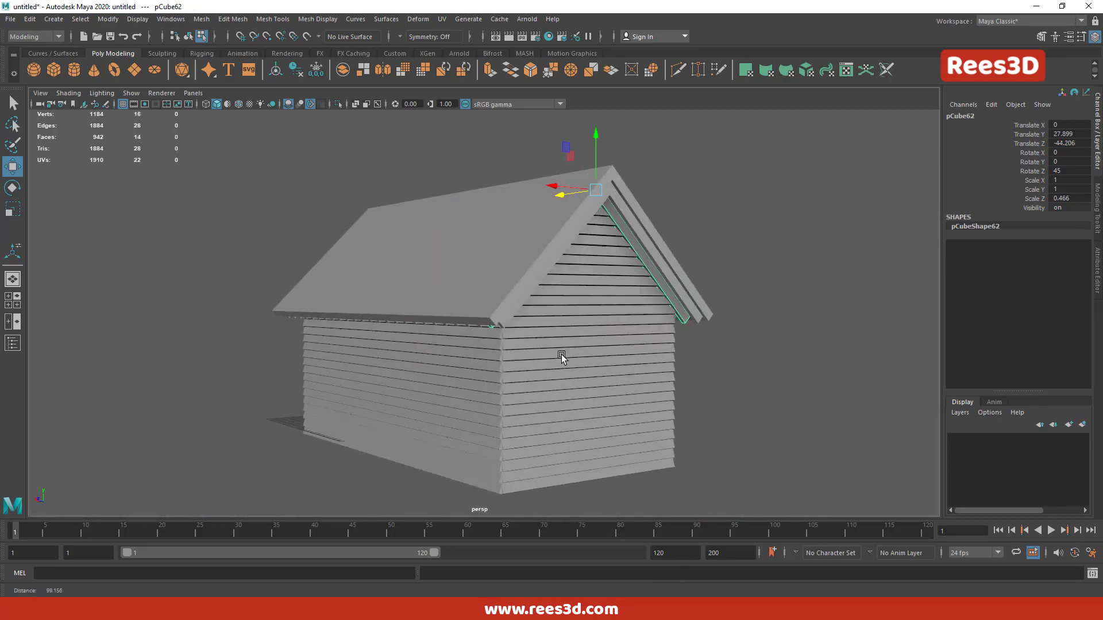
scroll(562, 376, "up", 3)
left_click(53, 70)
- Move the new cube into the shed's corner and scale it into a tall corner post
left_click_drag(471, 463, 561, 412)
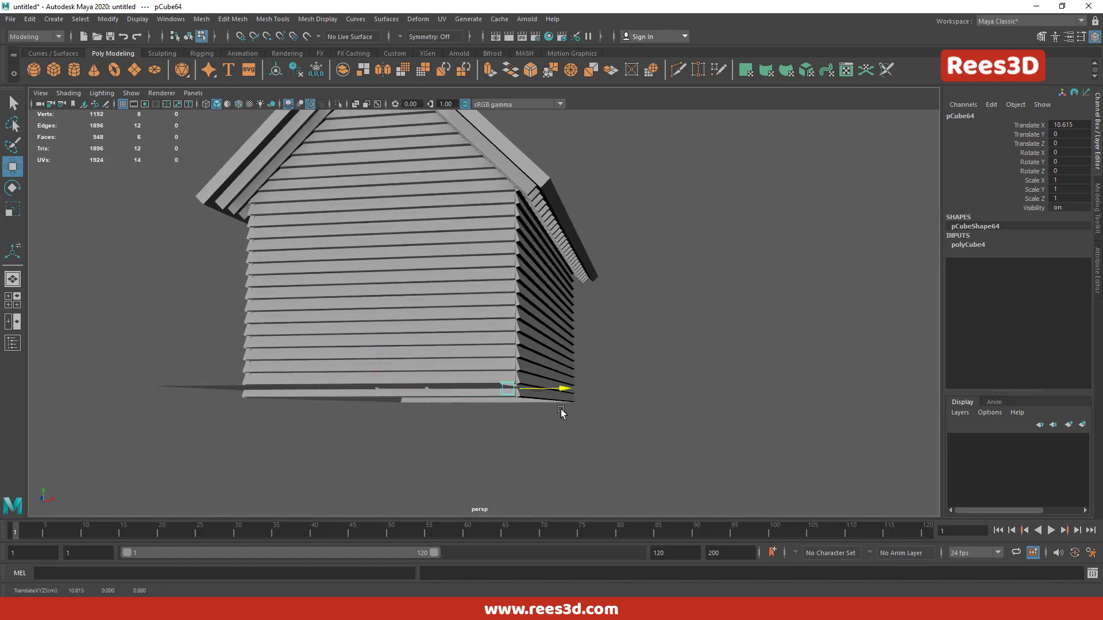
key("space")
key("space")
key("4")
key("f")
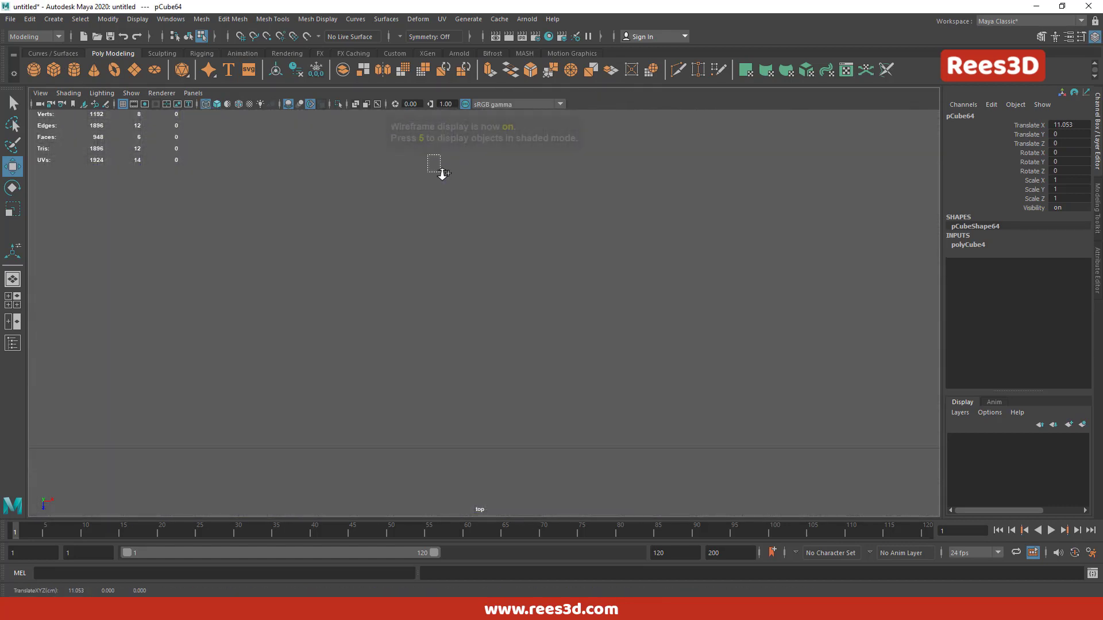
scroll(500, 346, "up", 3)
left_click_drag(484, 346, 424, 327)
key("space")
key("space")
key("r")
left_click_drag(432, 253, 428, 170)
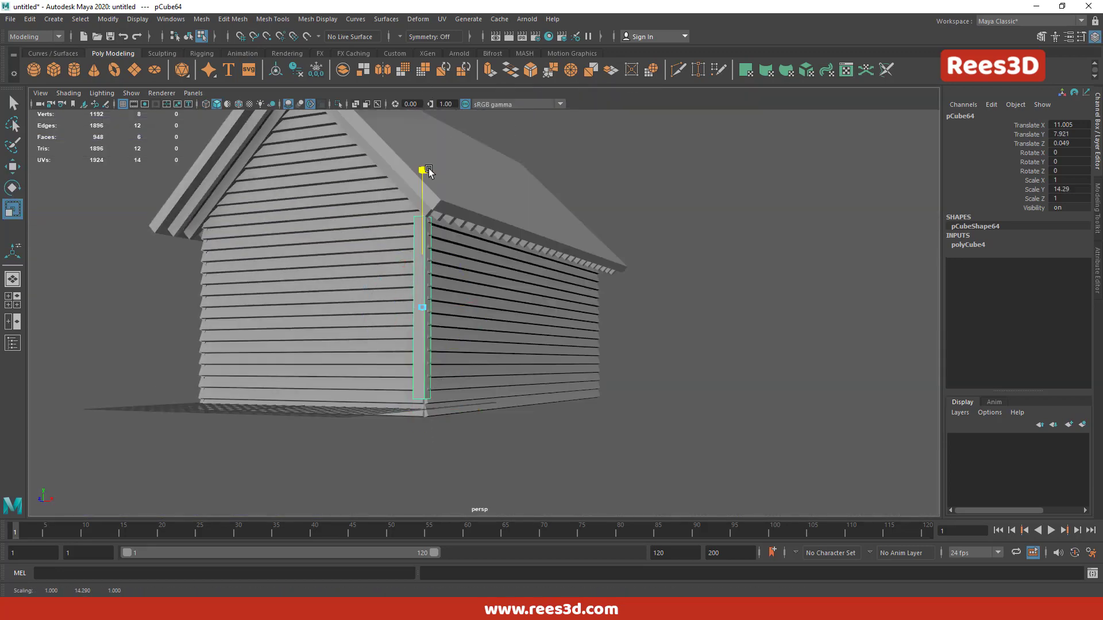
key("w")
left_click_drag(466, 306, 475, 306)
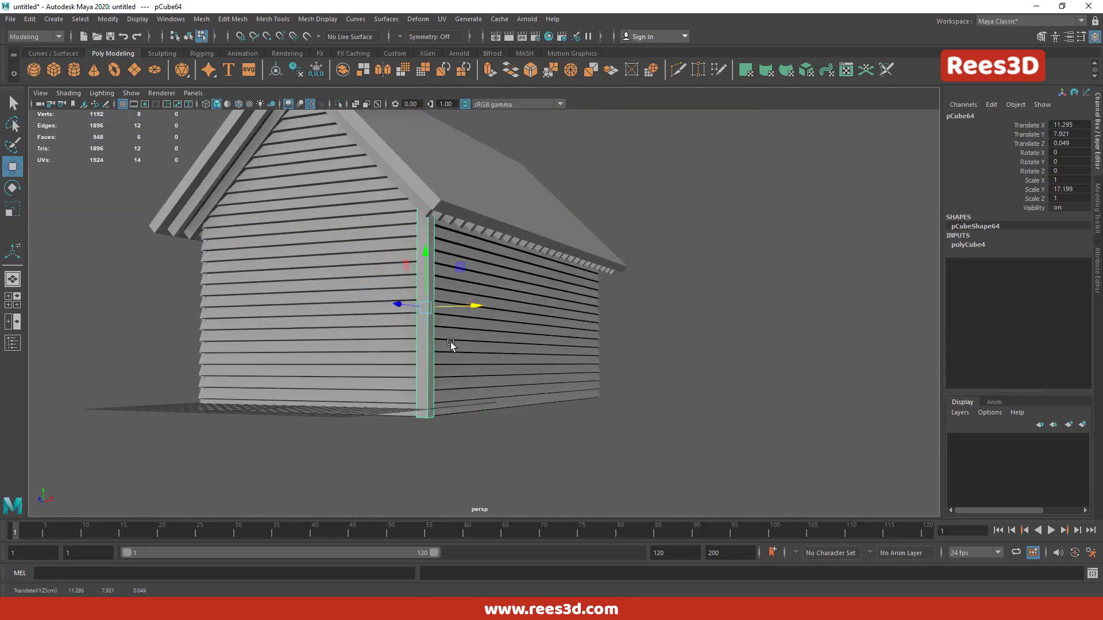
- Thicken the corner post evenly and inspect it in the perspective view
mouse_move(451, 342)
left_mouse_down("alt")
mouse_move(517, 346)
mouse_move(381, 349)
mouse_move(532, 371)
mouse_move(426, 363)
mouse_move(478, 355)
mouse_move(517, 360)
mouse_move(413, 360)
mouse_move(352, 293)
left_mouse_up("alt")
key("r")
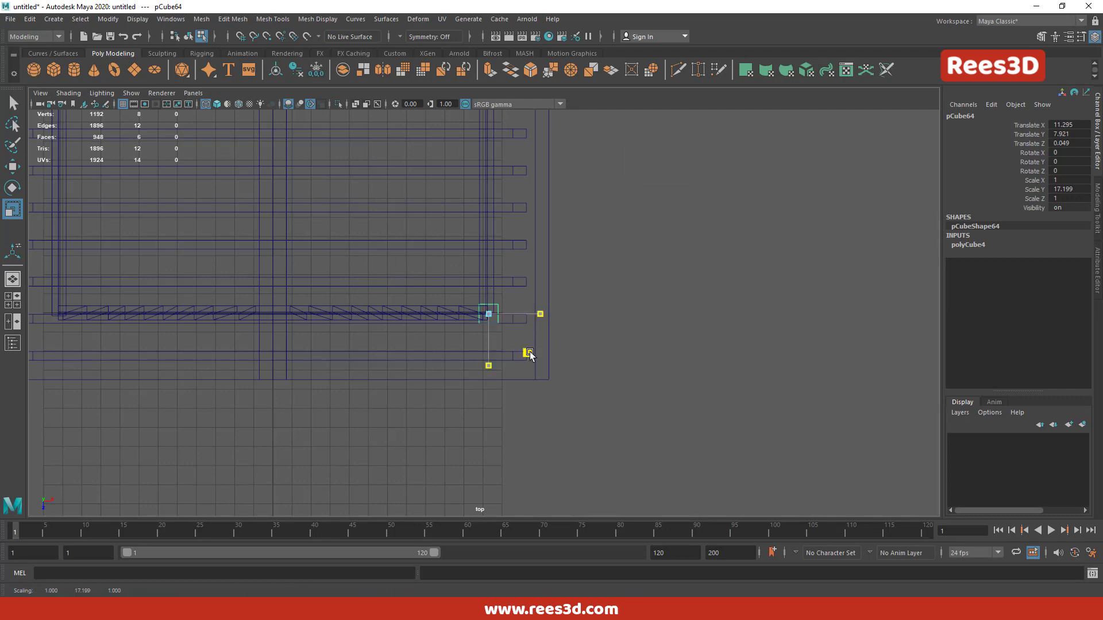
key("space")
left_click_drag(567, 320, 430, 323, "alt")
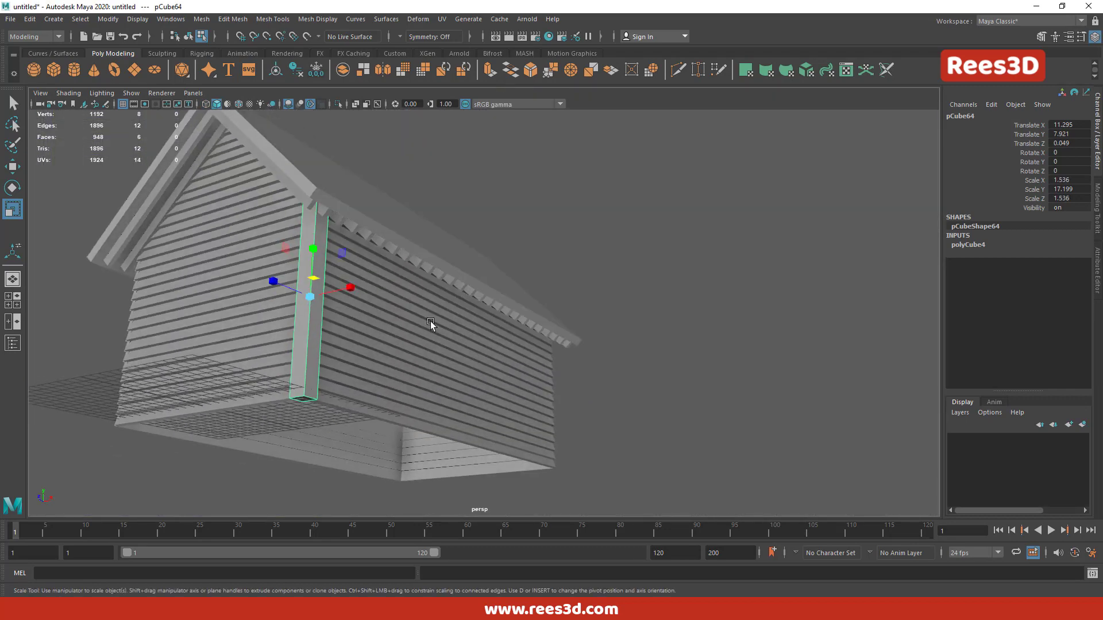
left_click_drag(313, 287, 318, 286)
mouse_move(318, 286)
left_mouse_down("alt")
mouse_move(408, 344)
mouse_move(537, 371)
mouse_move(388, 392)
left_mouse_up("alt")
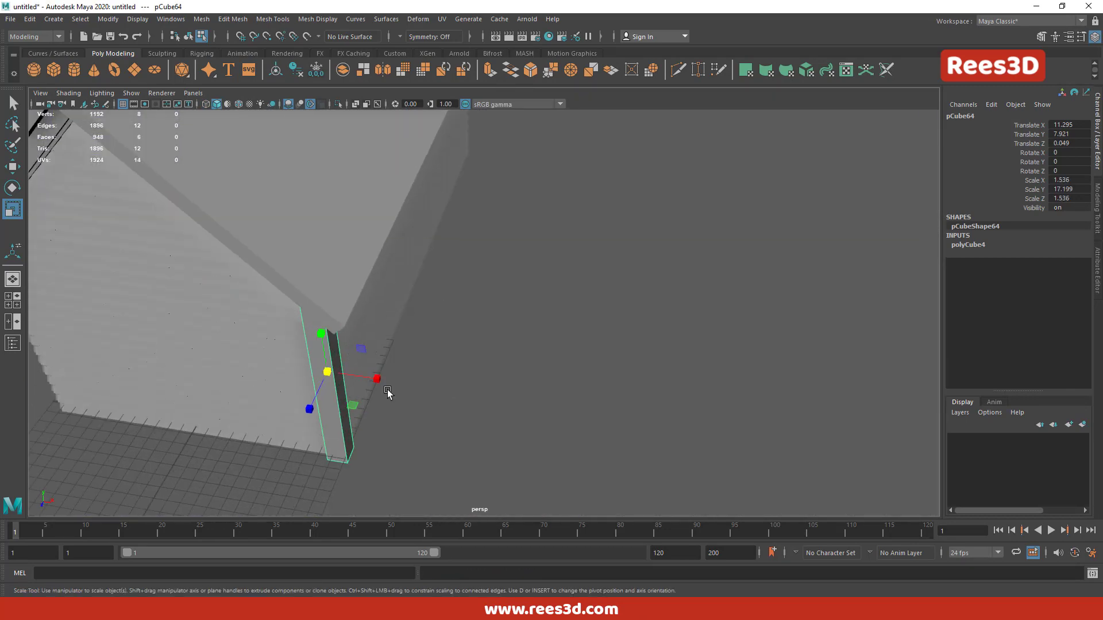
- Duplicate the post and move the copy to the opposite front corner
key("ctrl+d")
key("w")
scroll(370, 372, "down", 10)
left_click_drag(524, 337, 490, 337)
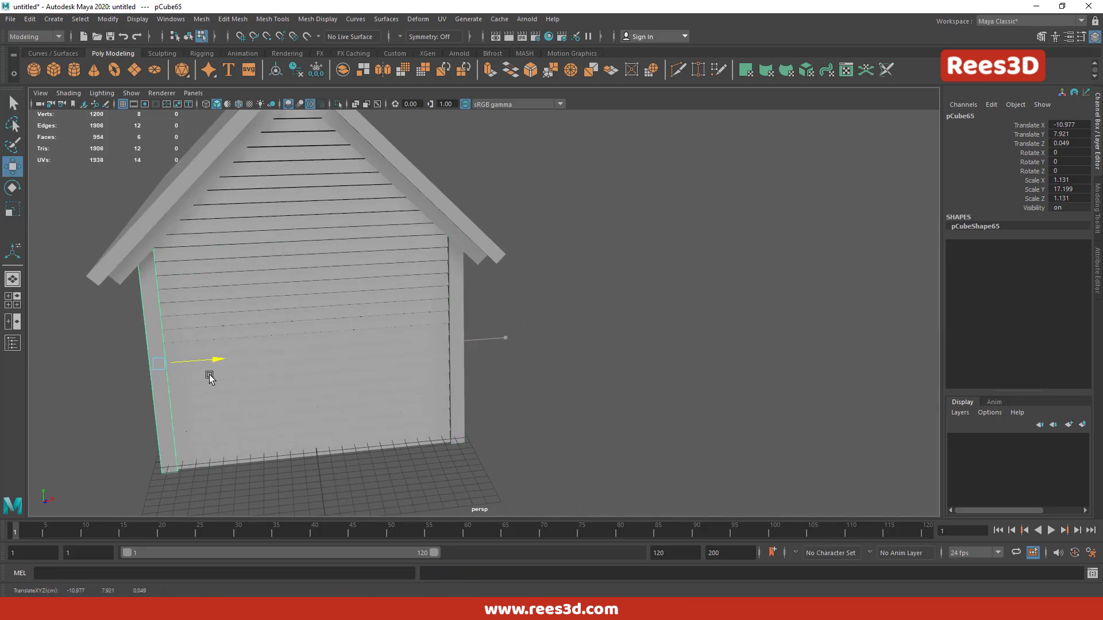
key("space")
middle_click_drag(172, 301, 486, 393, "alt")
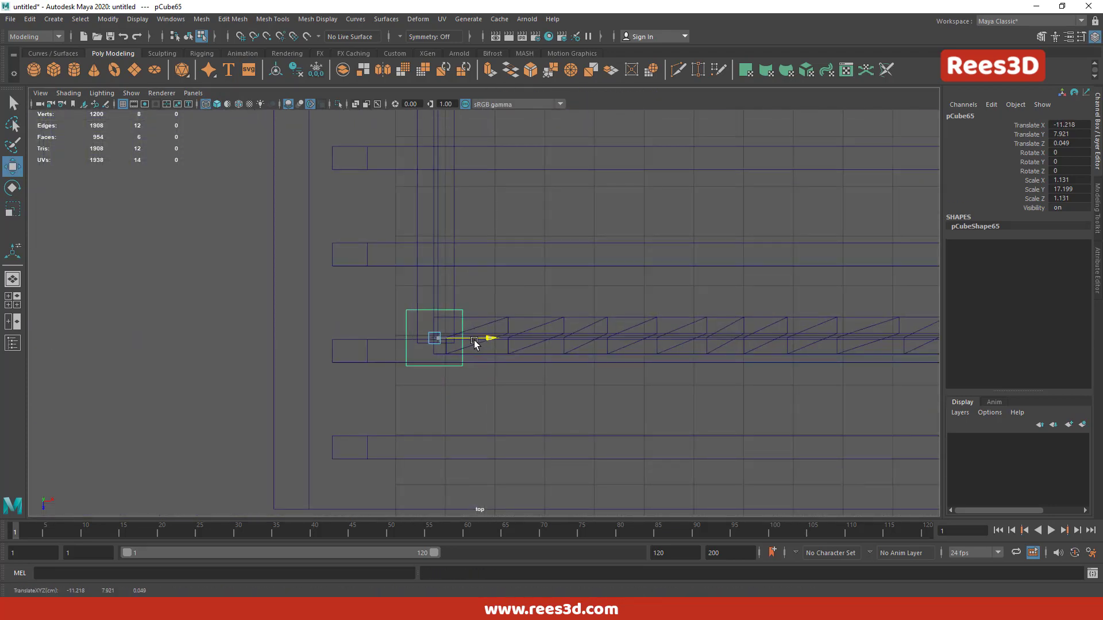
- Select both corner posts and move the duplicated pair to the shed's far end
scroll(493, 340, "down", 5)
left_click(539, 440)
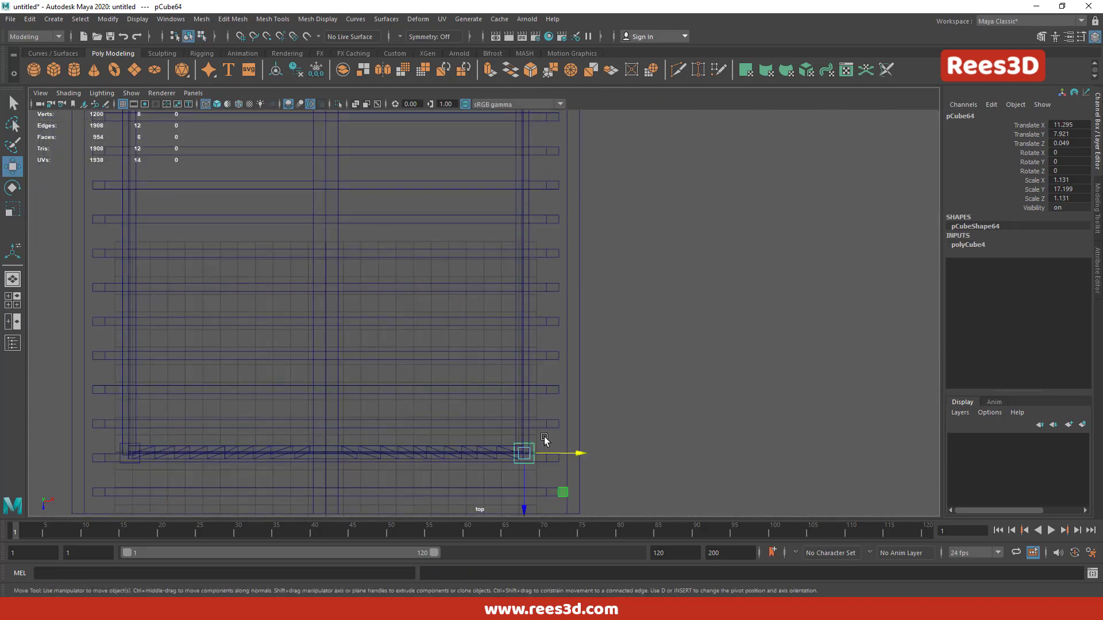
left_click(121, 451, "shift")
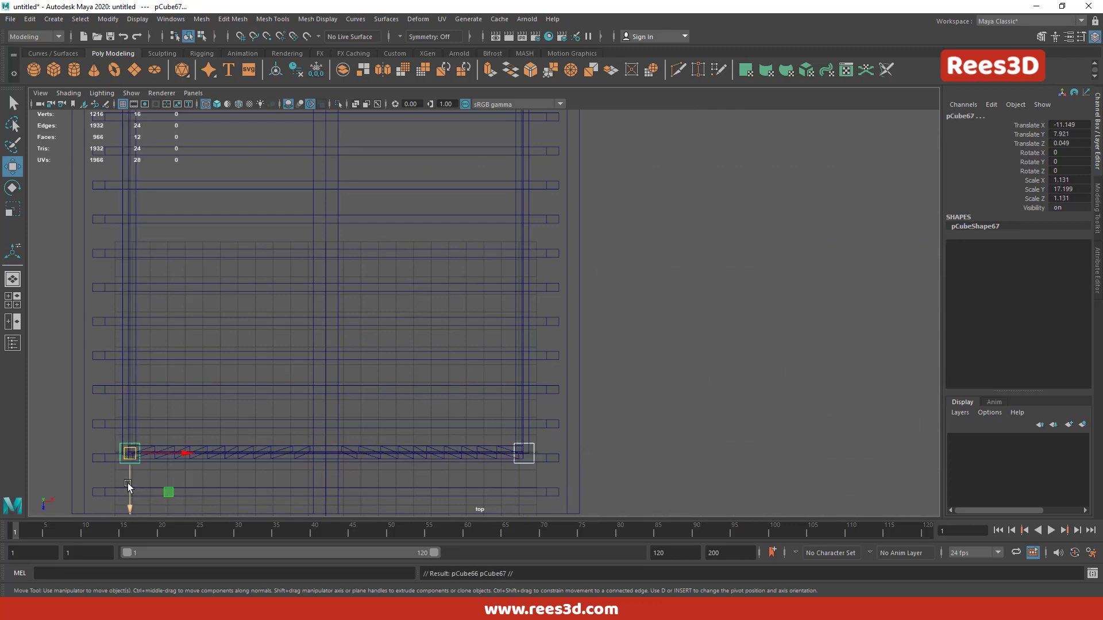
left_click_drag(127, 491, 142, 453)
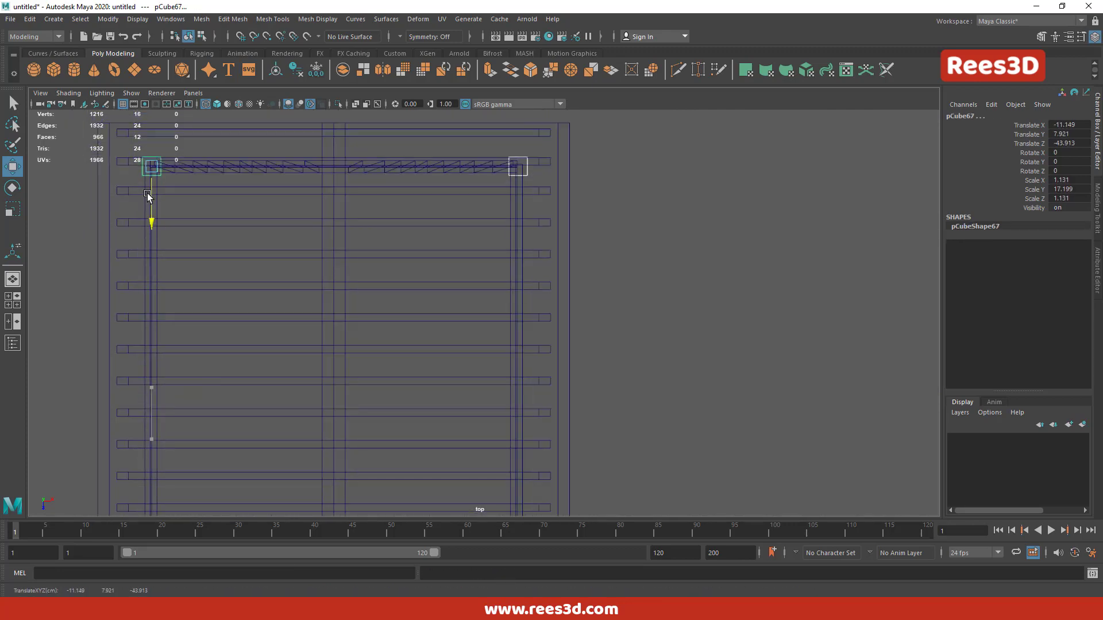
mouse_move(443, 370)
left_mouse_down("alt")
mouse_move(502, 435)
mouse_move(568, 415)
mouse_move(371, 494)
mouse_move(396, 487)
mouse_move(382, 381)
mouse_move(113, 112)
left_mouse_up("alt")
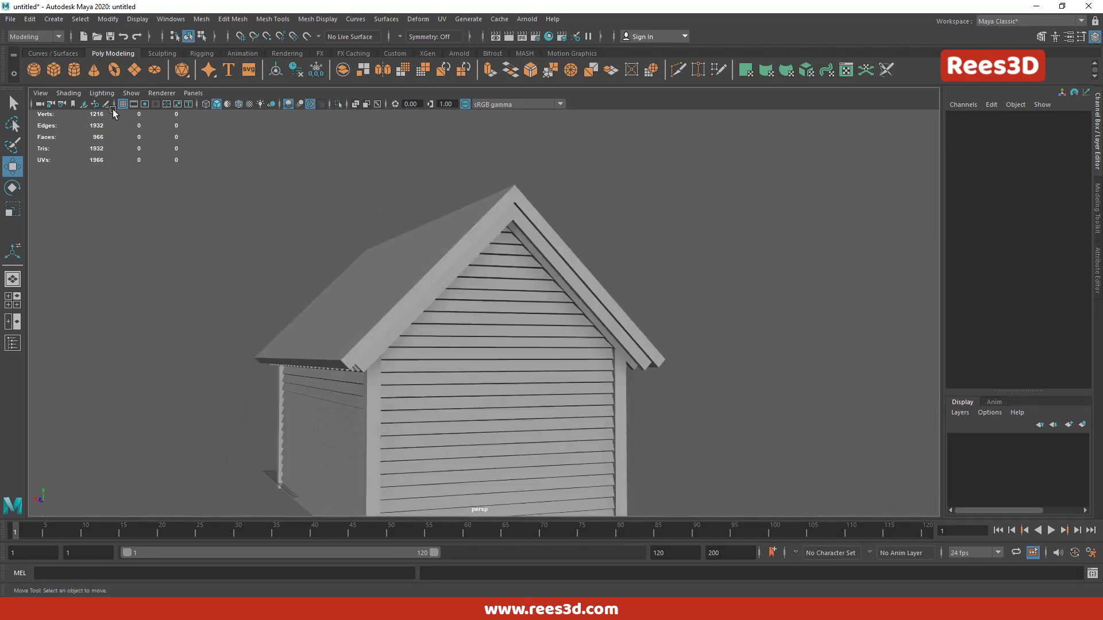
- Add a cube and stretch its end vertices along the full side wall length
left_click(446, 495)
key("space")
scroll(377, 352, "down", 5)
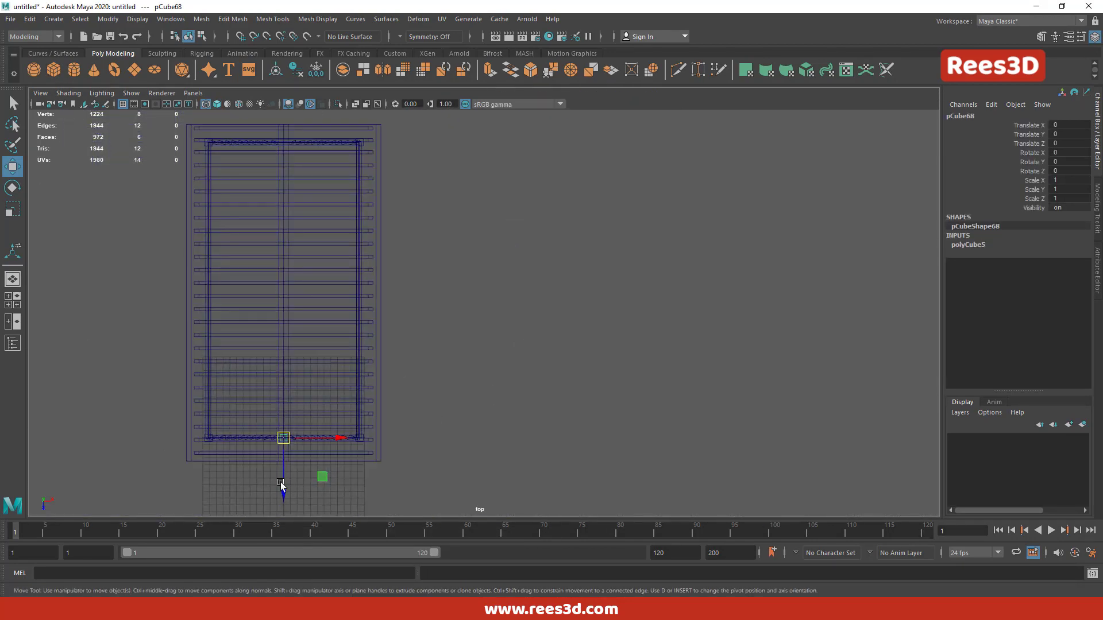
right_click_drag(528, 292, 527, 327)
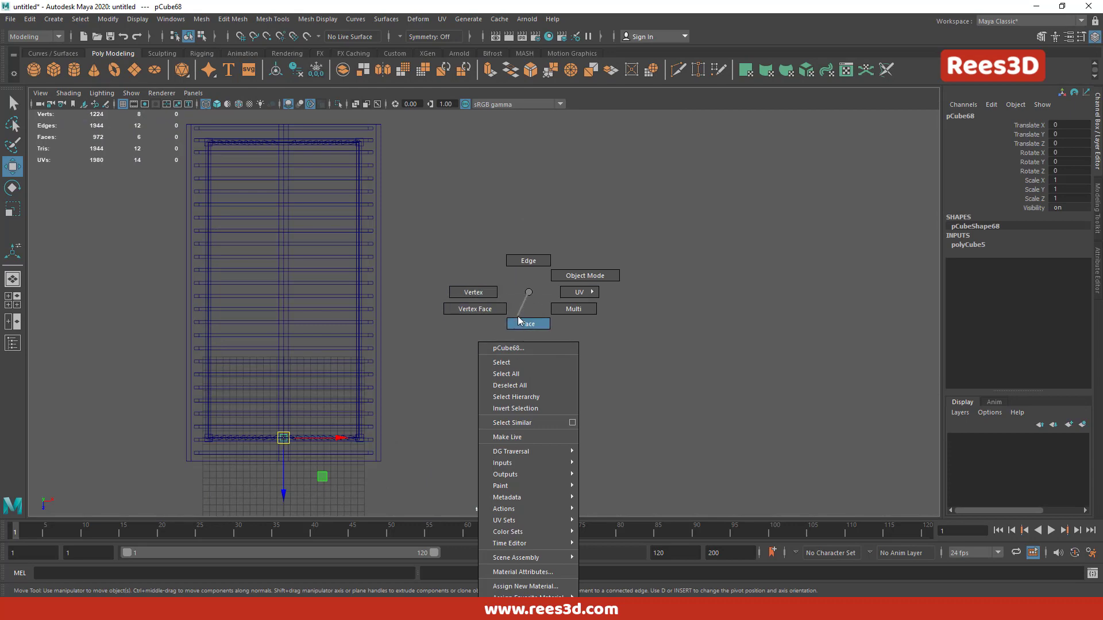
mouse_move(261, 425)
left_mouse_down()
mouse_move(305, 445)
mouse_move(283, 280)
left_mouse_up()
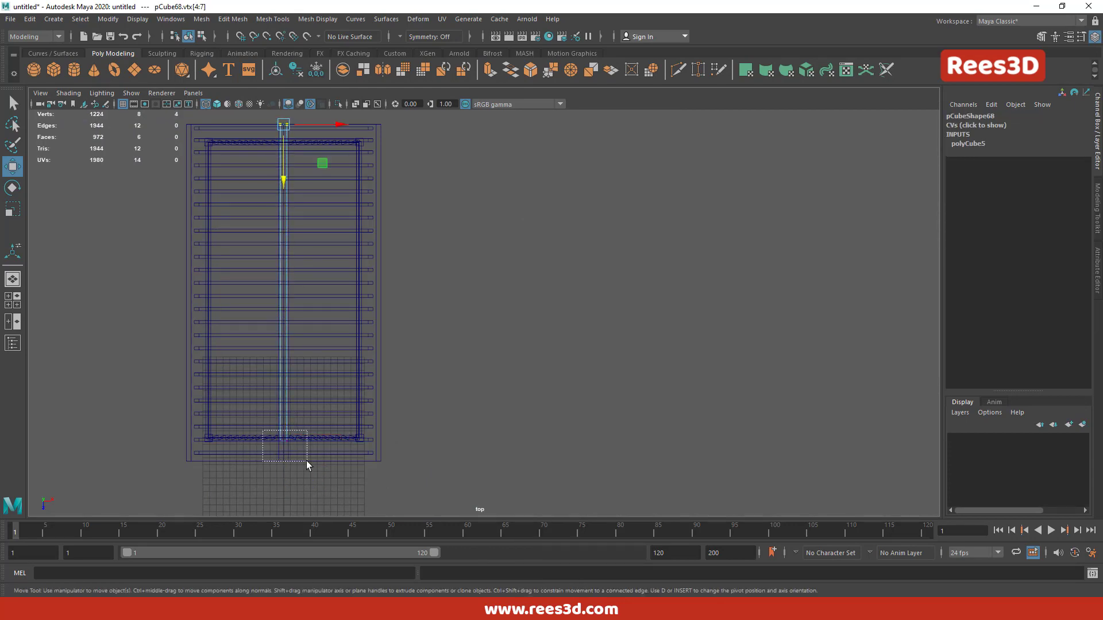
left_click_drag(503, 241, 511, 244, "alt")
key("space")
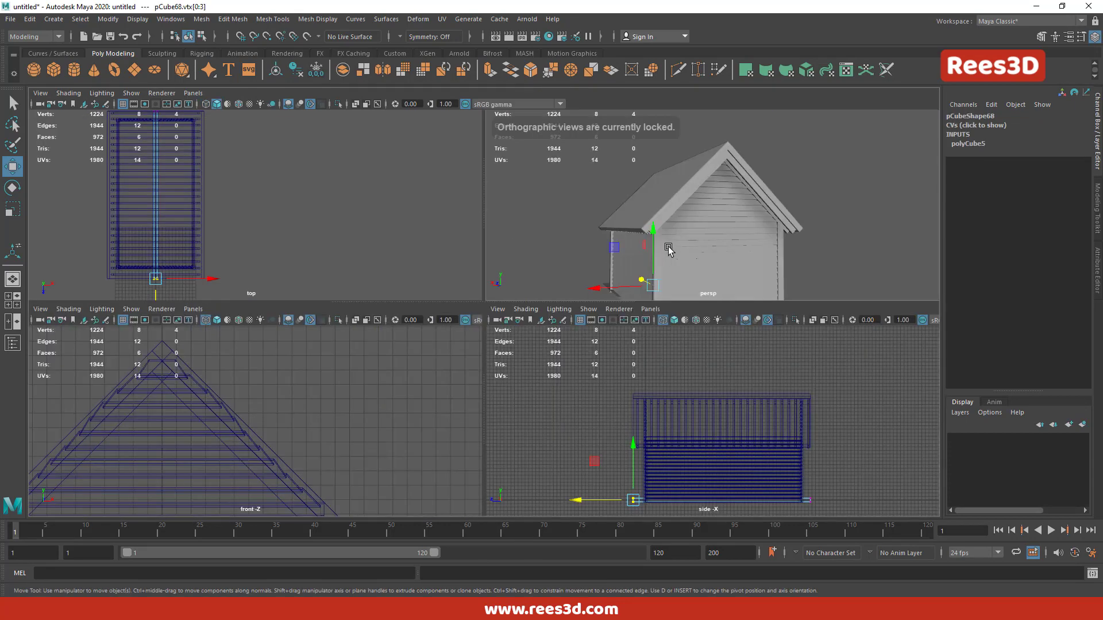
key("space")
left_click_drag(665, 236, 626, 482, "alt")
right_click_drag(480, 296, 481, 322)
- Move the beam out to the side wall and up under the roof edge
key("space")
key("space")
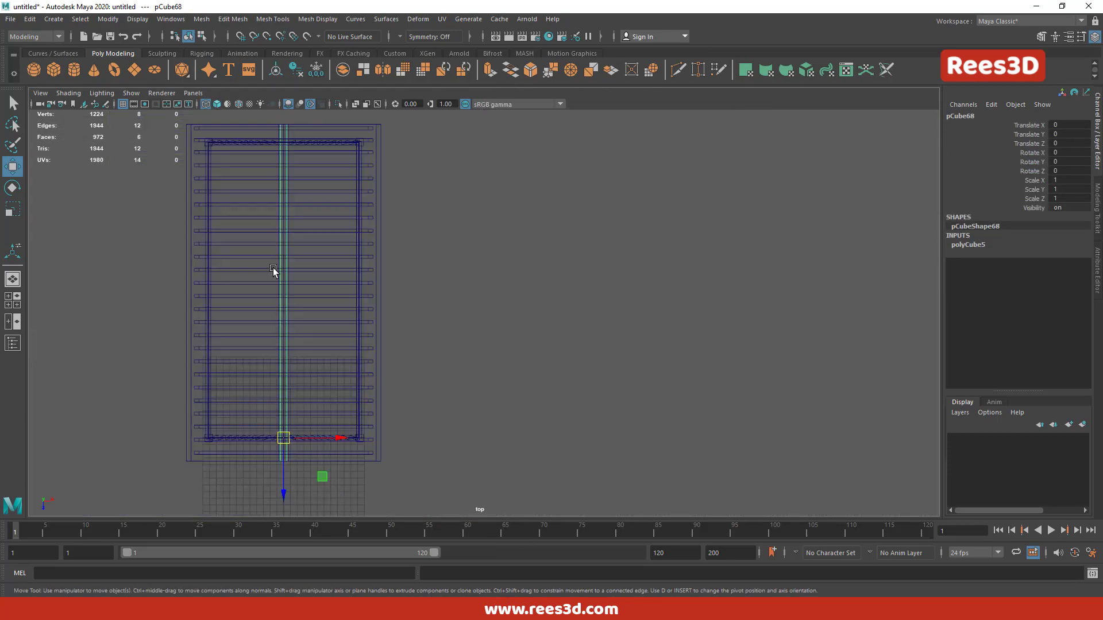
left_click_drag(342, 440, 405, 464)
key("space")
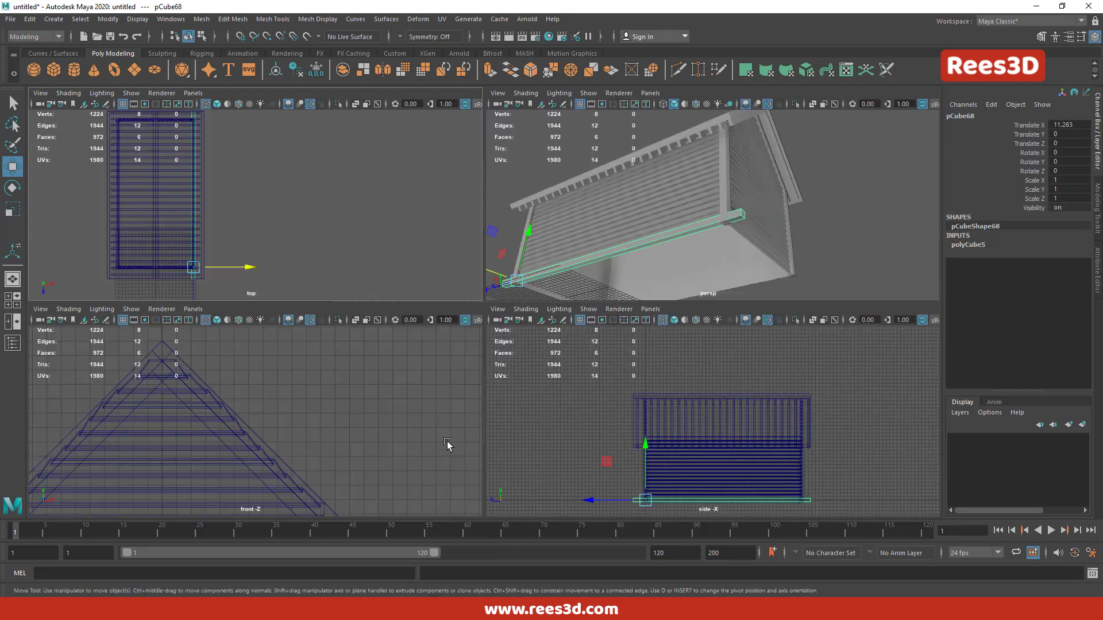
mouse_move(645, 446)
left_mouse_down()
mouse_move(645, 402)
mouse_move(705, 310)
left_mouse_up()
scroll(703, 396, "up", 3)
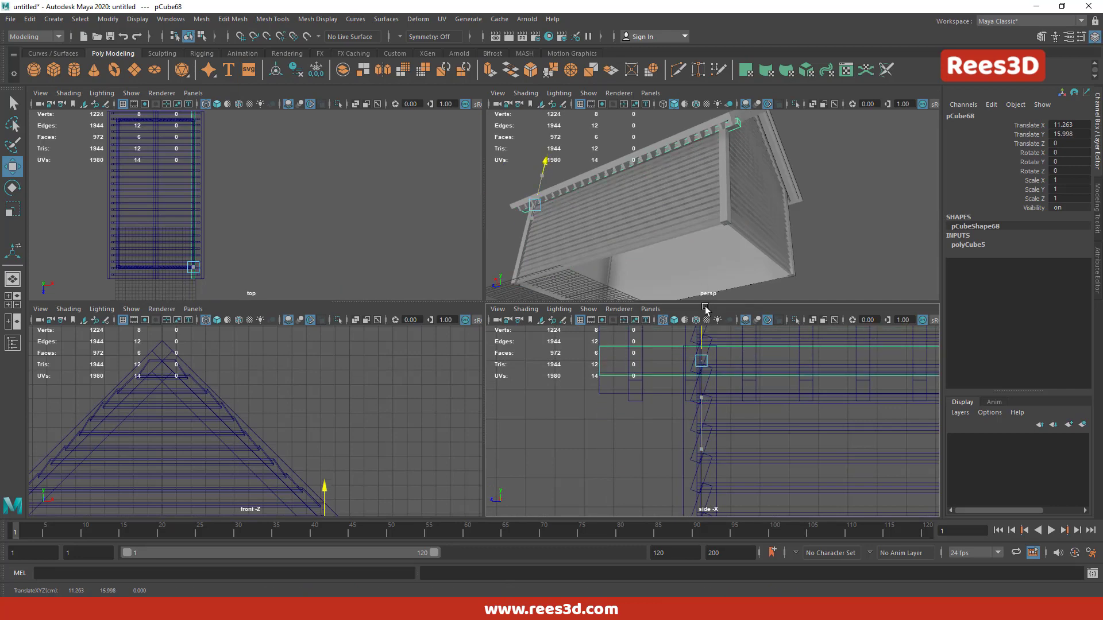
key("space")
mouse_move(616, 254)
left_mouse_down("alt")
mouse_move(311, 381)
mouse_move(402, 394)
left_mouse_up("alt")
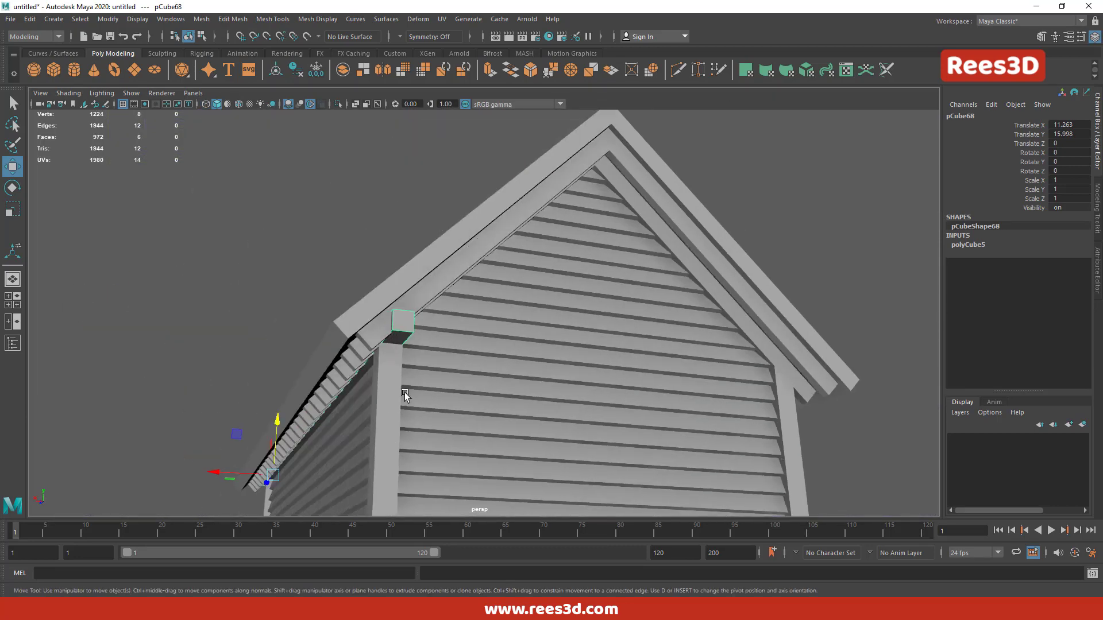
key("e")
key("r")
key("ctrl+z")
mouse_move(275, 417)
left_mouse_down("alt")
mouse_move(419, 377)
mouse_move(466, 419)
mouse_move(374, 444)
left_mouse_up("alt")
- Duplicate the beam onto the opposite wall flush with the corner post, then add a new cube
key("space")
key("w")
key("space")
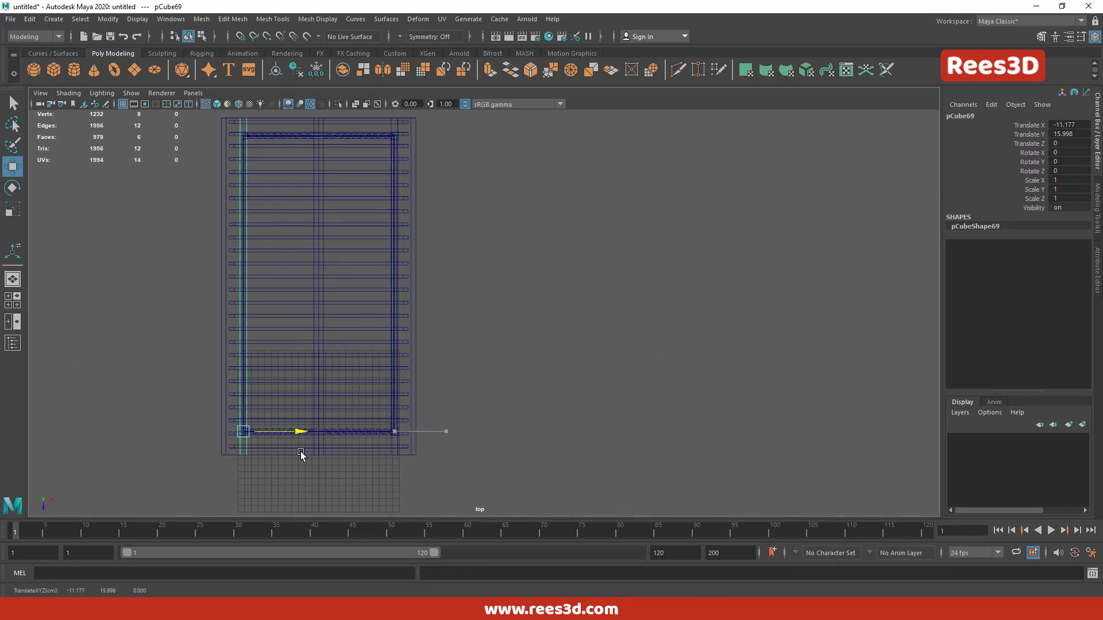
scroll(522, 387, "up", 3)
middle_click_drag(523, 386, 1083, 394, "alt")
middle_click_drag(842, 374, 730, 307, "alt")
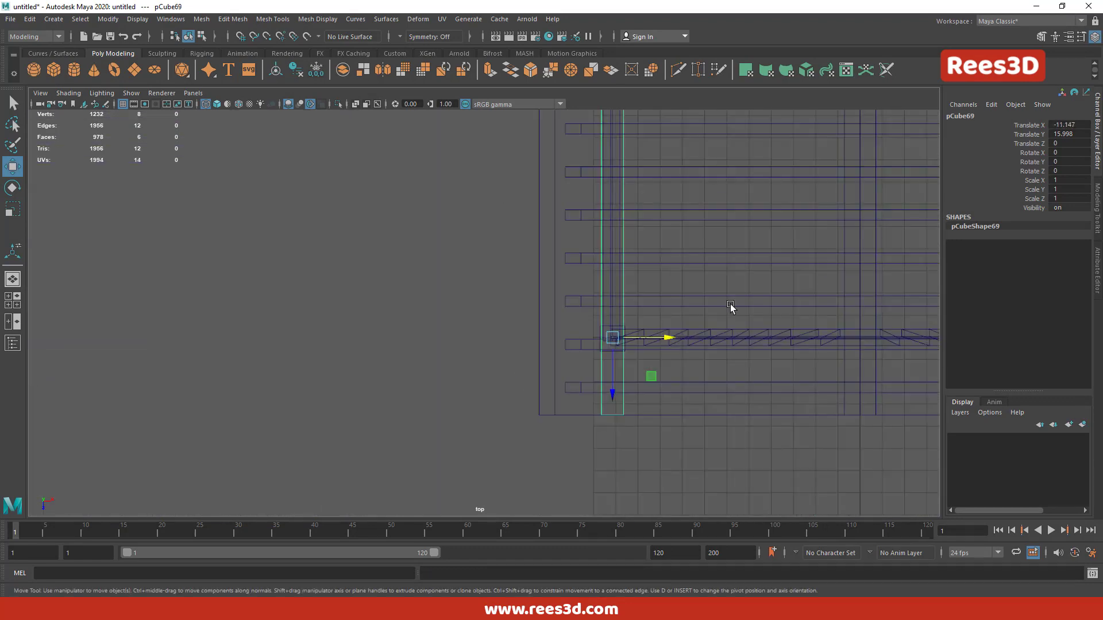
scroll(731, 307, "down", 3)
key("space")
key("space")
left_click(727, 316)
mouse_move(599, 330)
left_mouse_down("alt")
mouse_move(727, 315)
mouse_move(592, 345)
mouse_move(804, 342)
mouse_move(554, 418)
mouse_move(586, 374)
left_mouse_up("alt")
left_click(321, 406)
- Raise the new cube up the end wall and select its side face
left_click_drag(321, 406, 415, 436, "alt")
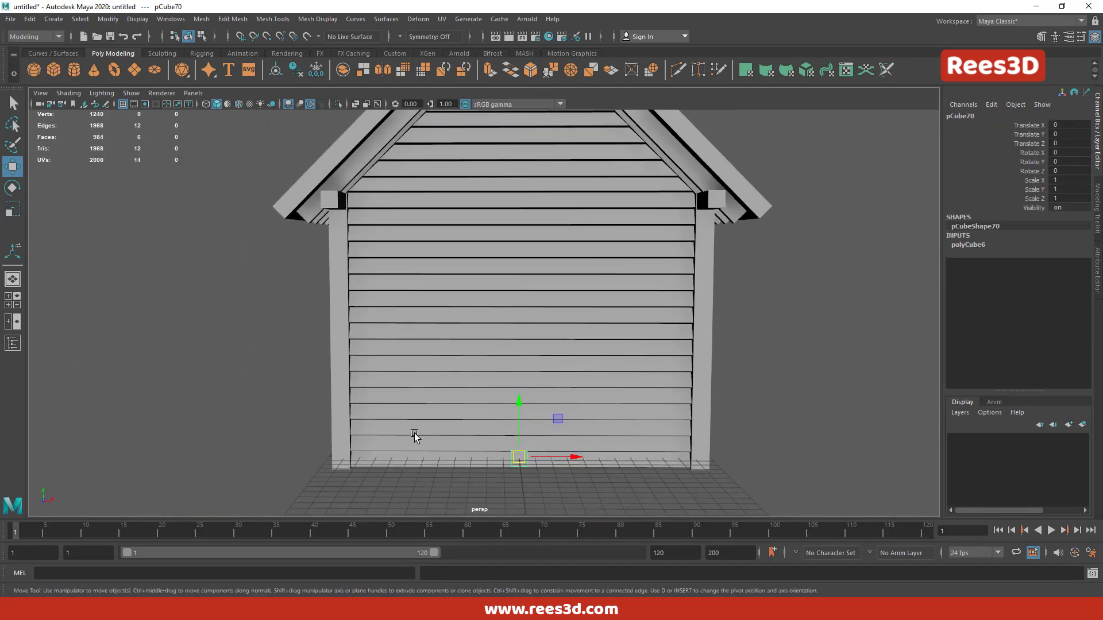
scroll(415, 436, "up", 2)
left_click_drag(519, 409, 525, 293)
mouse_move(537, 339)
left_mouse_down("alt")
mouse_move(382, 365)
mouse_move(512, 295)
left_mouse_up("alt")
scroll(512, 295, "up", 5)
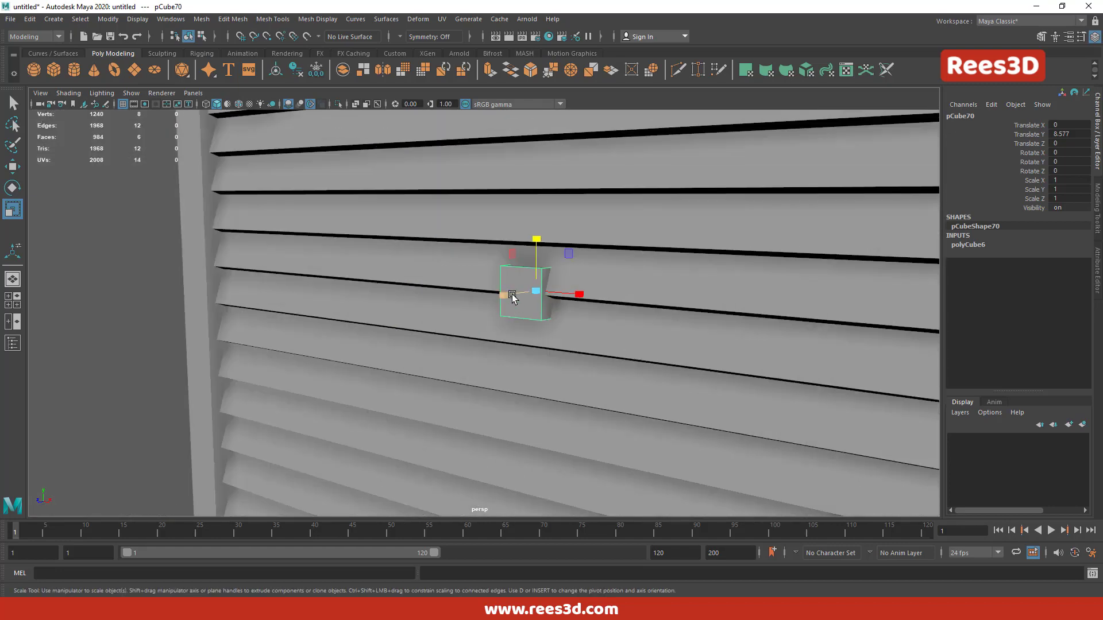
right_click(528, 295)
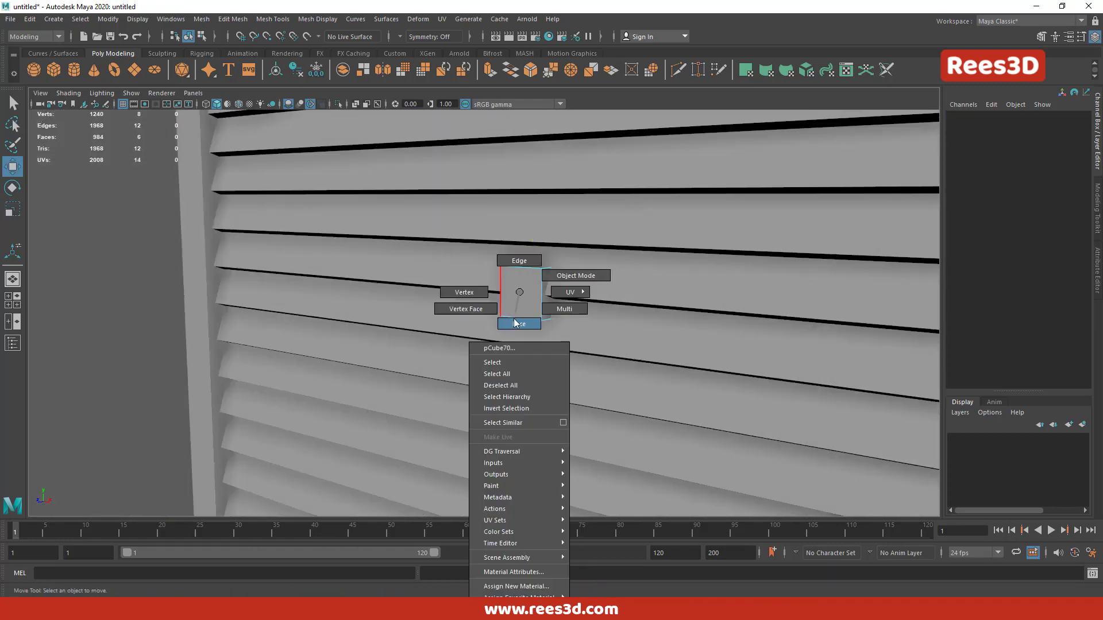
left_click(530, 319)
left_click(520, 290)
mouse_move(519, 291)
left_mouse_down("alt")
mouse_move(571, 263)
mouse_move(594, 440)
mouse_move(660, 298)
mouse_move(532, 376)
left_mouse_up("alt")
scroll(601, 266, "up", 3)
- Extrude the faces separately into a cross-shaped window divider
key("ctrl+e")
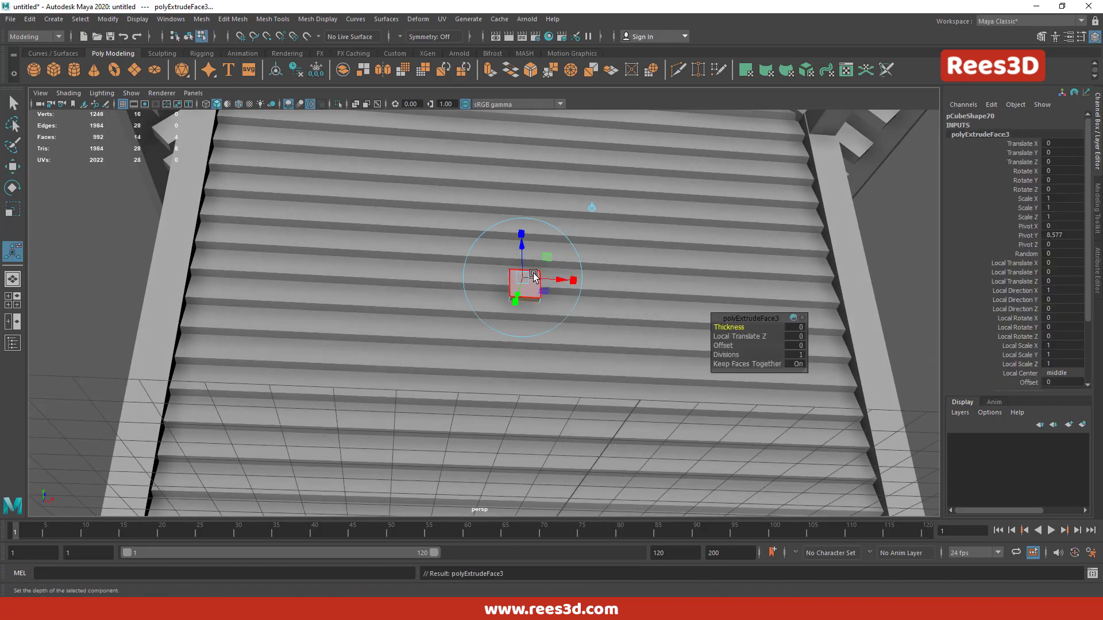
left_click_drag(532, 261, 574, 250)
left_click(798, 364)
mouse_move(652, 377)
left_mouse_down("alt")
mouse_move(503, 303)
mouse_move(551, 321)
mouse_move(529, 319)
left_mouse_up("alt")
right_click_drag(528, 319, 534, 347)
mouse_move(535, 347)
left_mouse_down("alt")
mouse_move(626, 420)
mouse_move(413, 431)
mouse_move(574, 442)
mouse_move(522, 381)
left_mouse_up("alt")
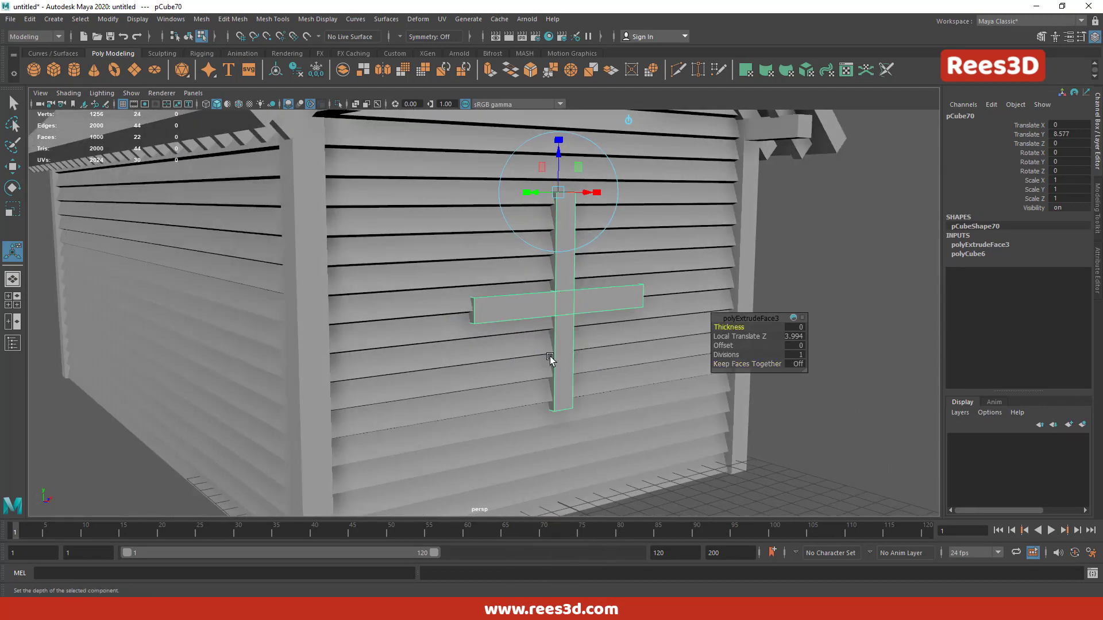
key("w")
left_click_drag(561, 319, 576, 322, "alt")
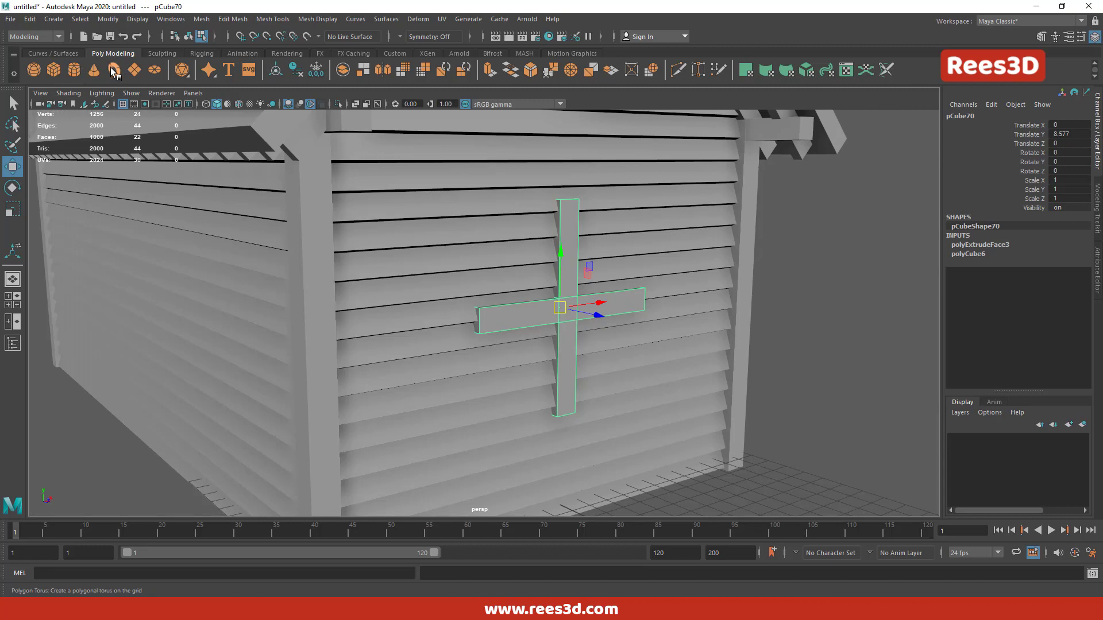
- Add a flat panel sized around the cross and delete its front and back faces
left_click(54, 69)
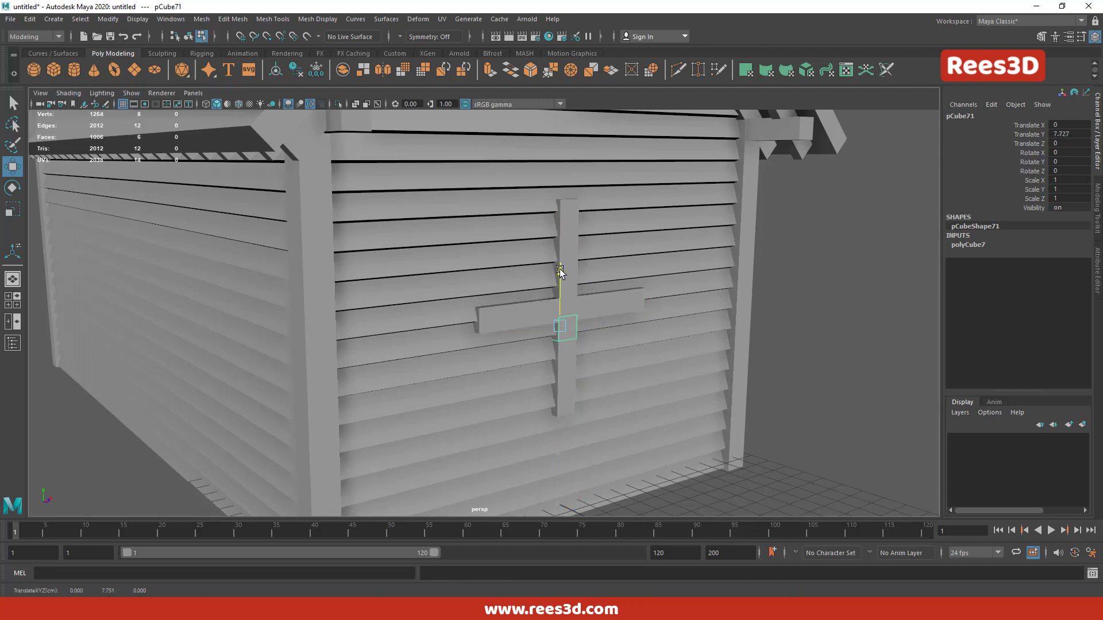
mouse_move(598, 263)
left_mouse_down("alt")
mouse_move(551, 278)
mouse_move(739, 197)
left_mouse_up("alt")
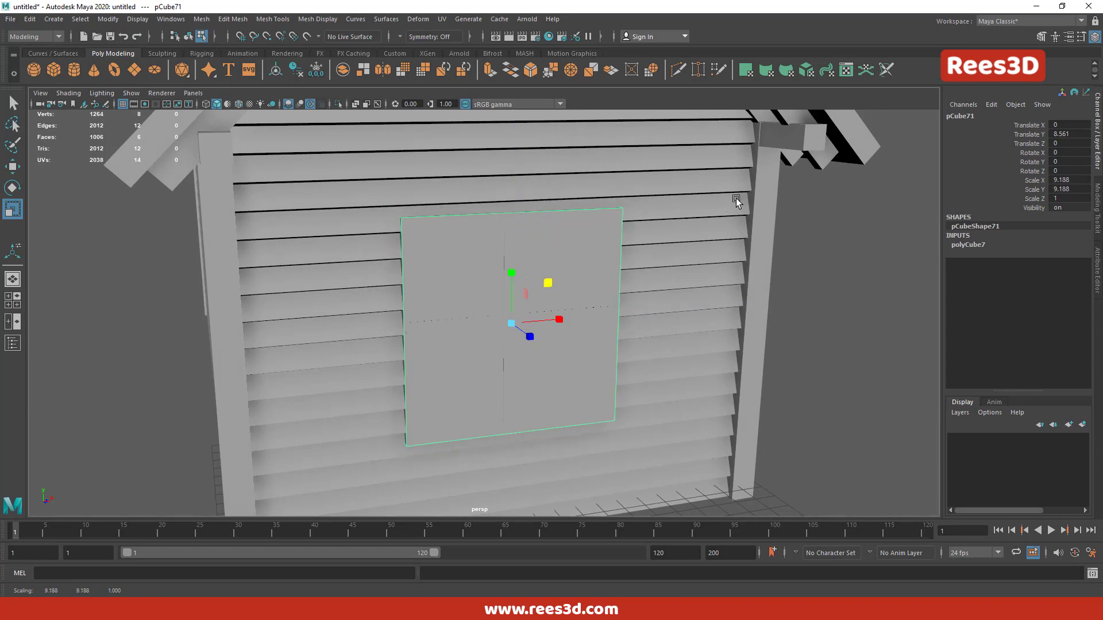
key("space")
key("space")
scroll(439, 321, "up", 1)
left_click_drag(403, 289, 408, 291)
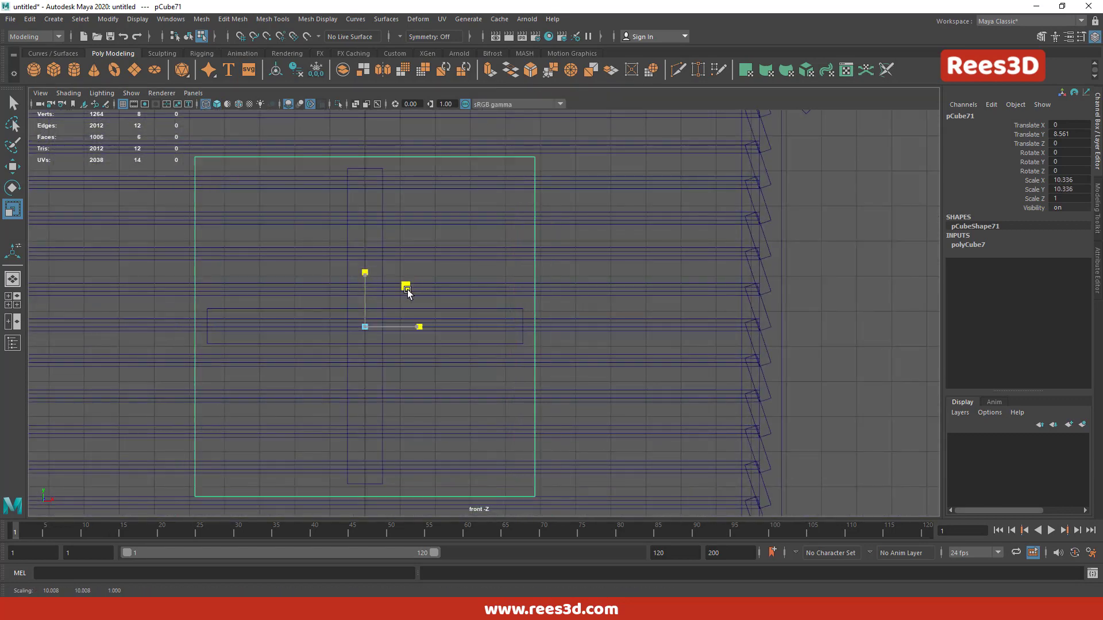
right_click_drag(456, 174, 455, 206)
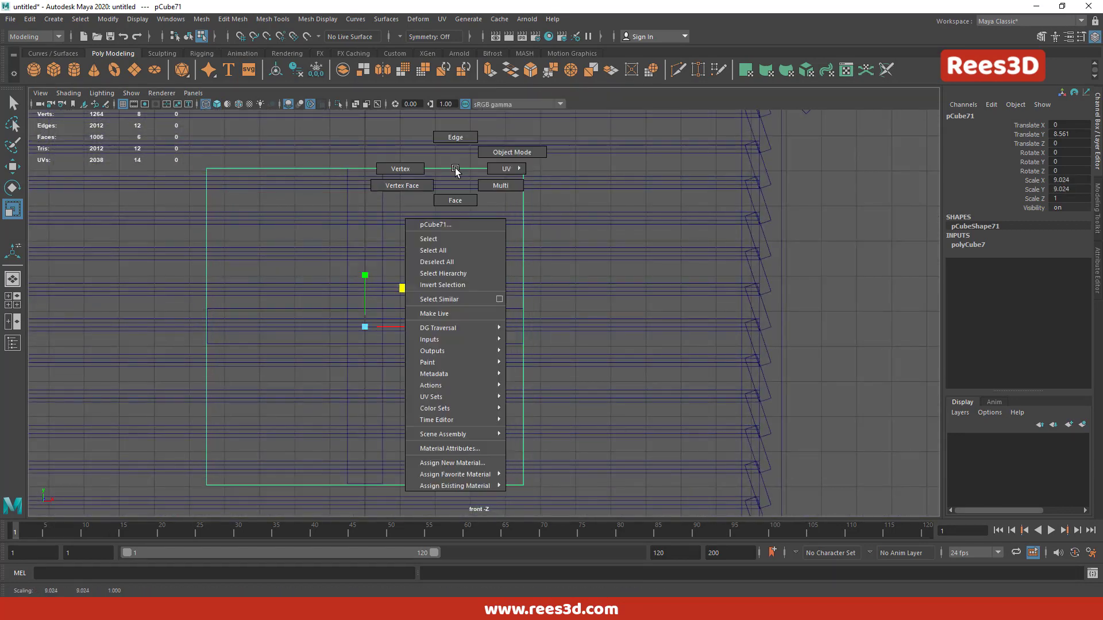
left_click(581, 322)
key("Delete")
left_click(562, 247)
key("Delete")
- Extrude the four remaining frame faces for depth, then return to object selection
left_click_drag(561, 247, 606, 278, "alt")
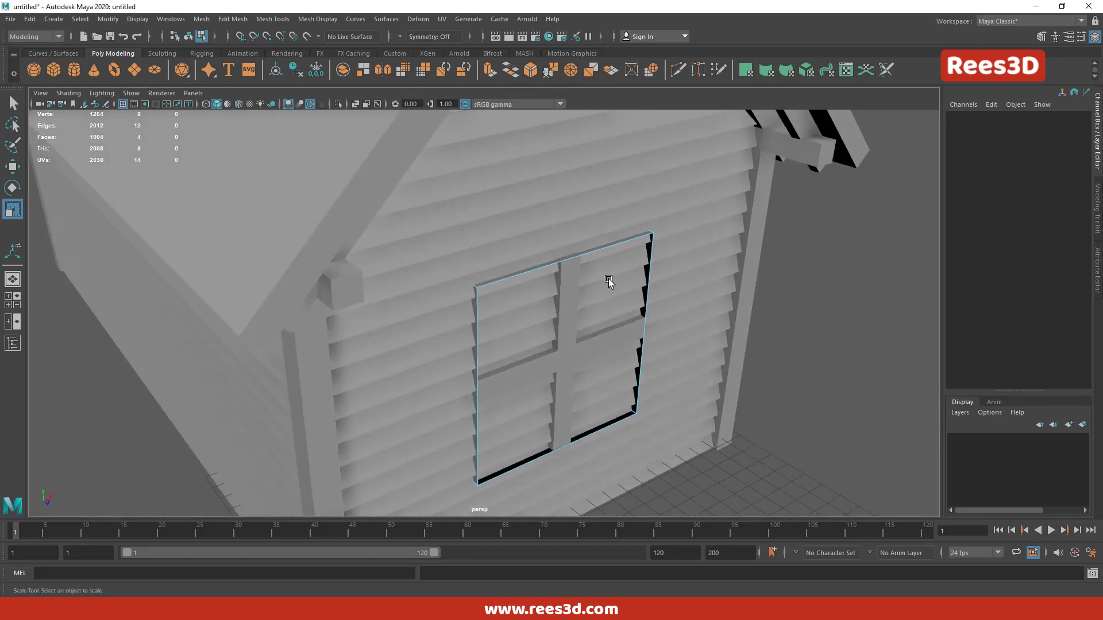
left_click(596, 236)
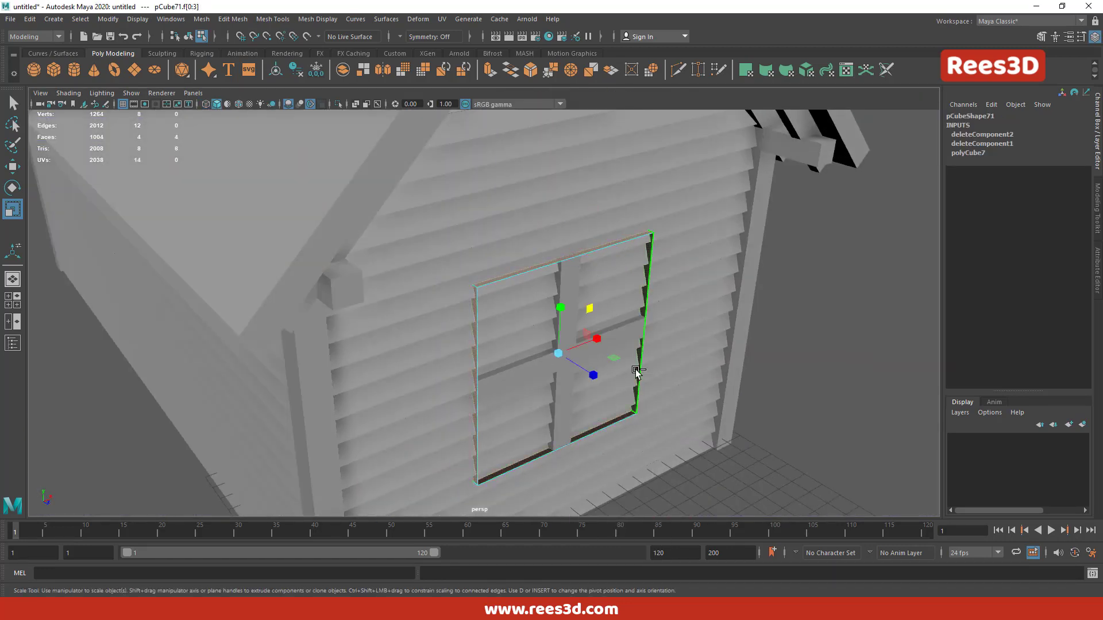
key("ctrl+e")
left_click_drag(565, 213, 565, 208)
left_click_drag(606, 388, 406, 254, "alt")
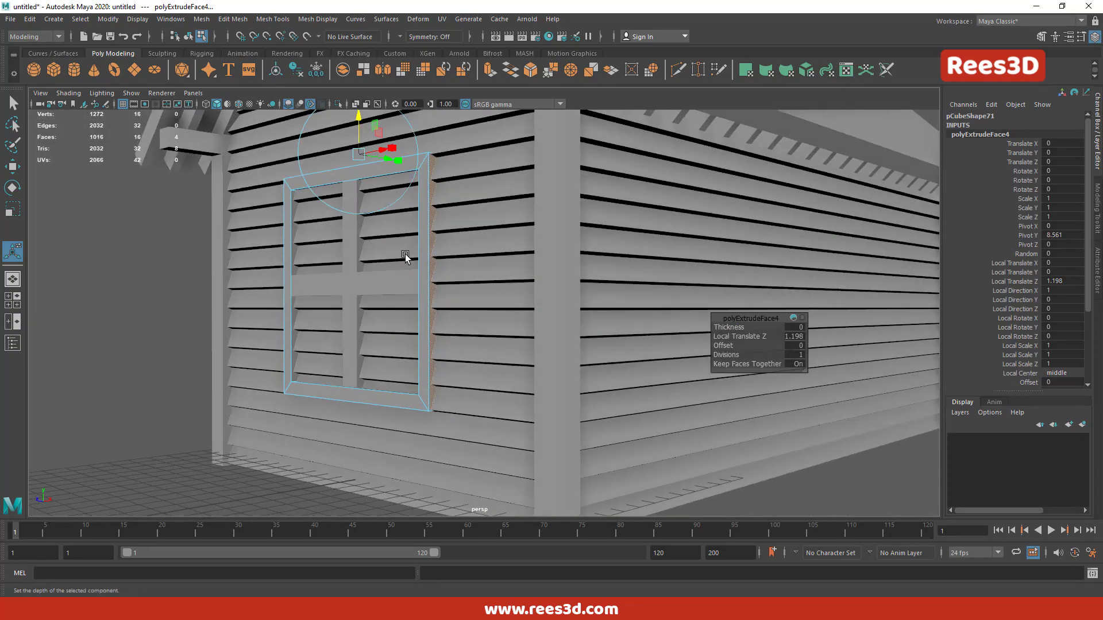
right_click_drag(402, 256, 300, 406)
right_click_drag(299, 344, 294, 366)
key("F8")
scroll(294, 366, "down", 5)
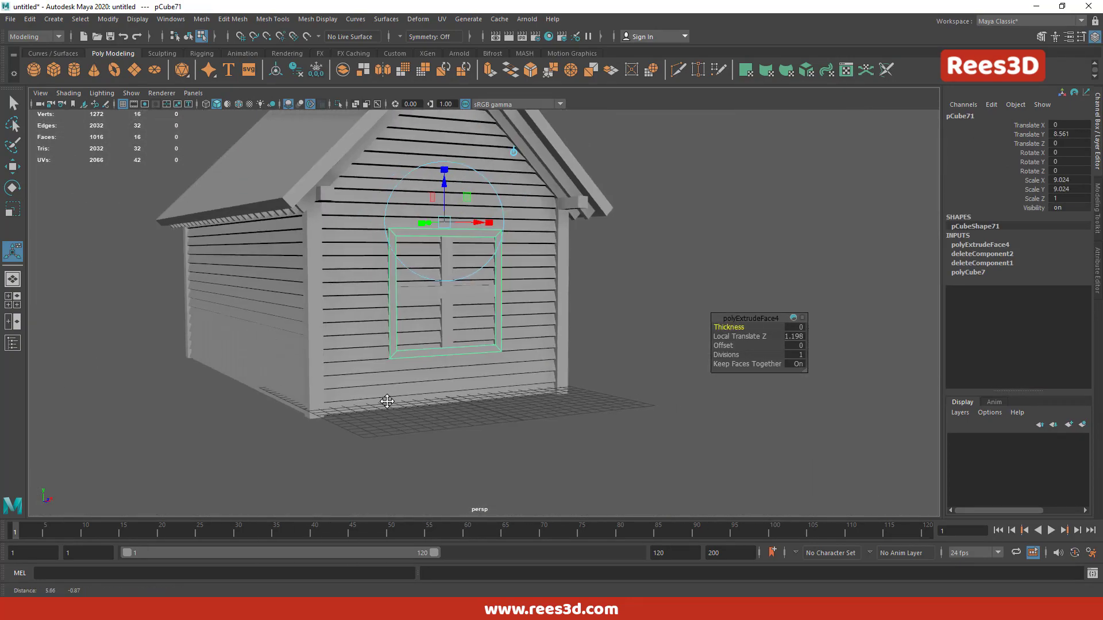
scroll(387, 401, "up", 5)
left_click_drag(433, 419, 450, 417, "alt")
- In front view, pull the crossing planks' right-end faces back to the window's left edge
right_click_drag(504, 299, 566, 270)
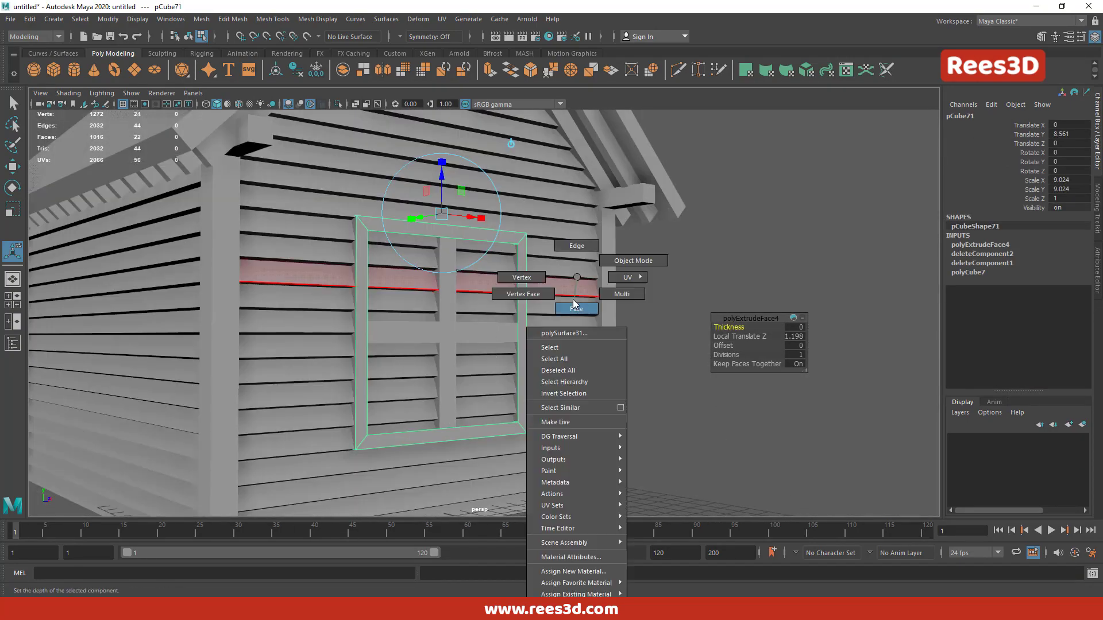
scroll(471, 408, "down", 5)
key("4")
scroll(494, 423, "down", 3)
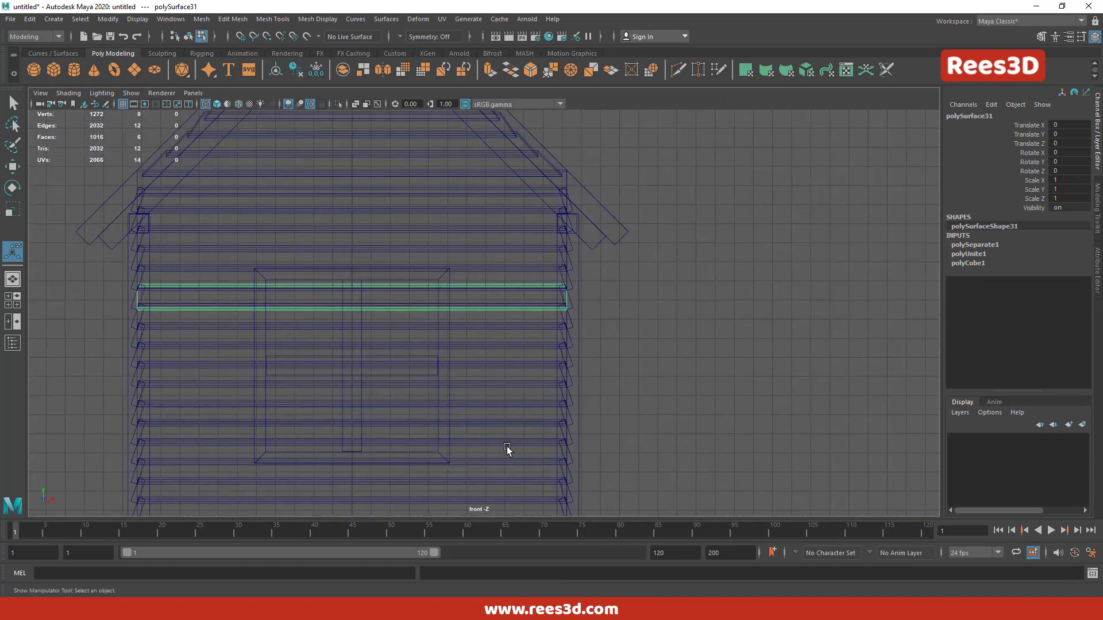
left_click_drag(507, 432, 516, 441)
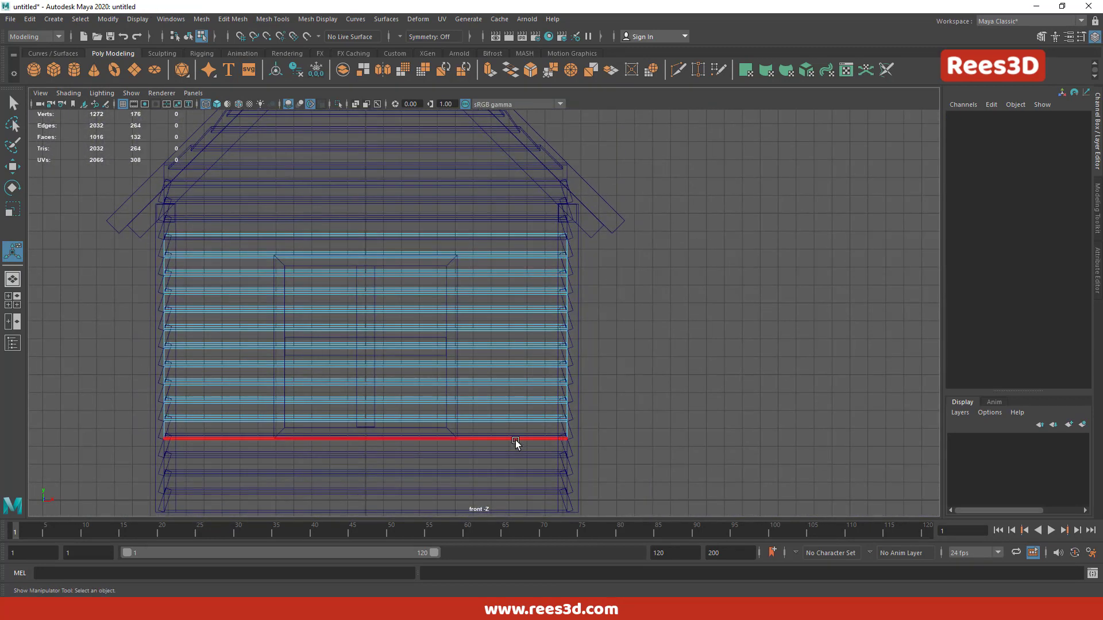
left_click_drag(504, 386, 507, 396)
right_click_drag(527, 305, 513, 277)
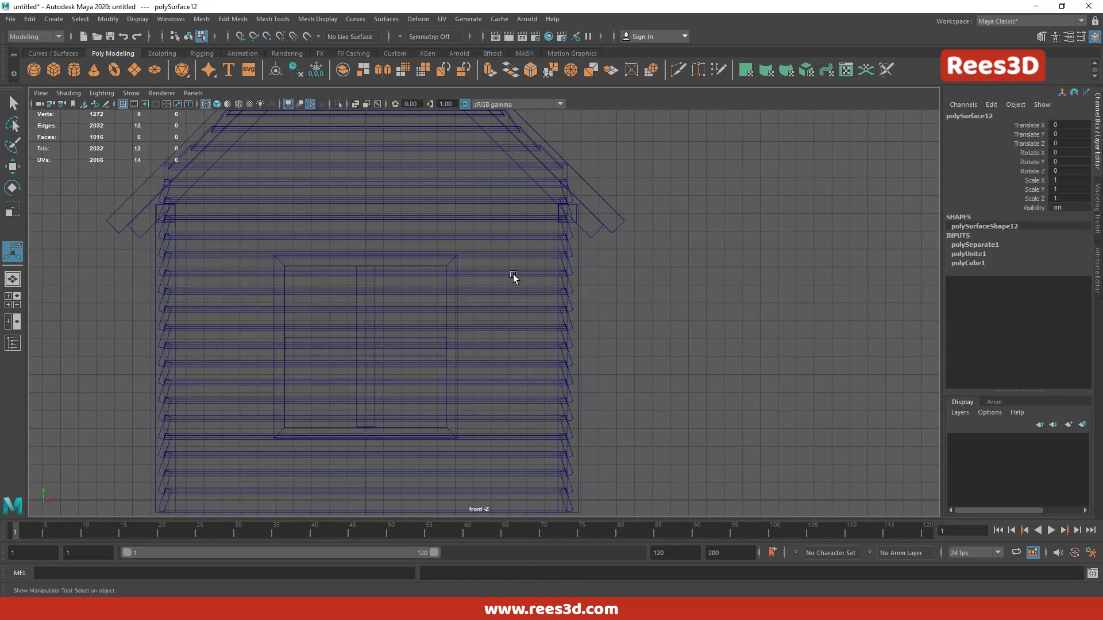
left_click_drag(510, 403, 512, 405)
right_click_drag(524, 300, 581, 254)
left_click_drag(551, 210, 615, 511)
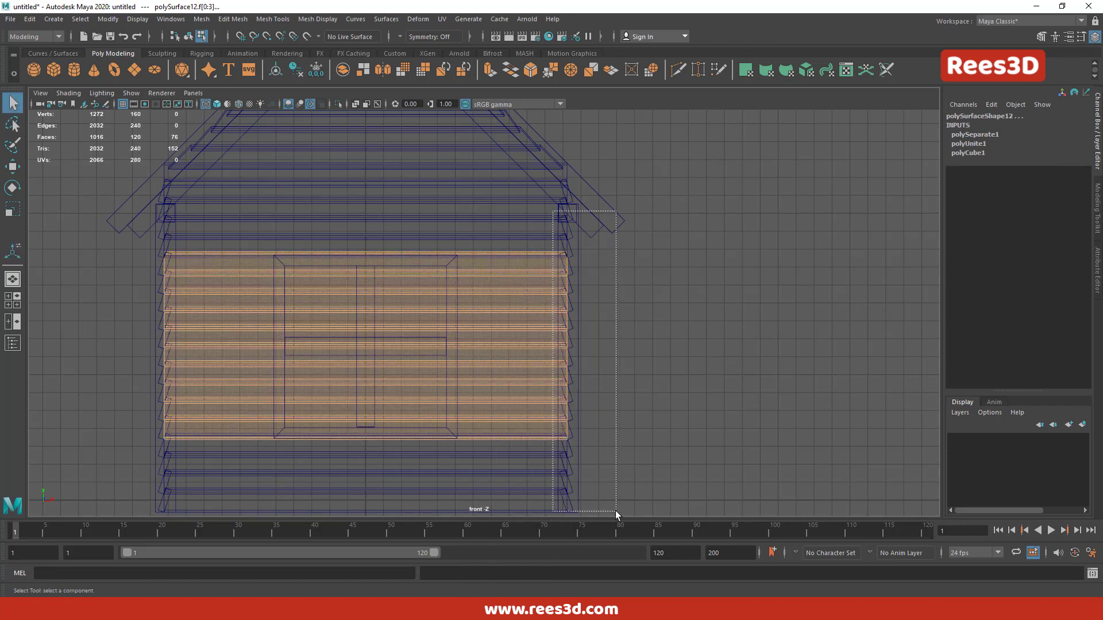
key("w")
left_click_drag(597, 345, 315, 364)
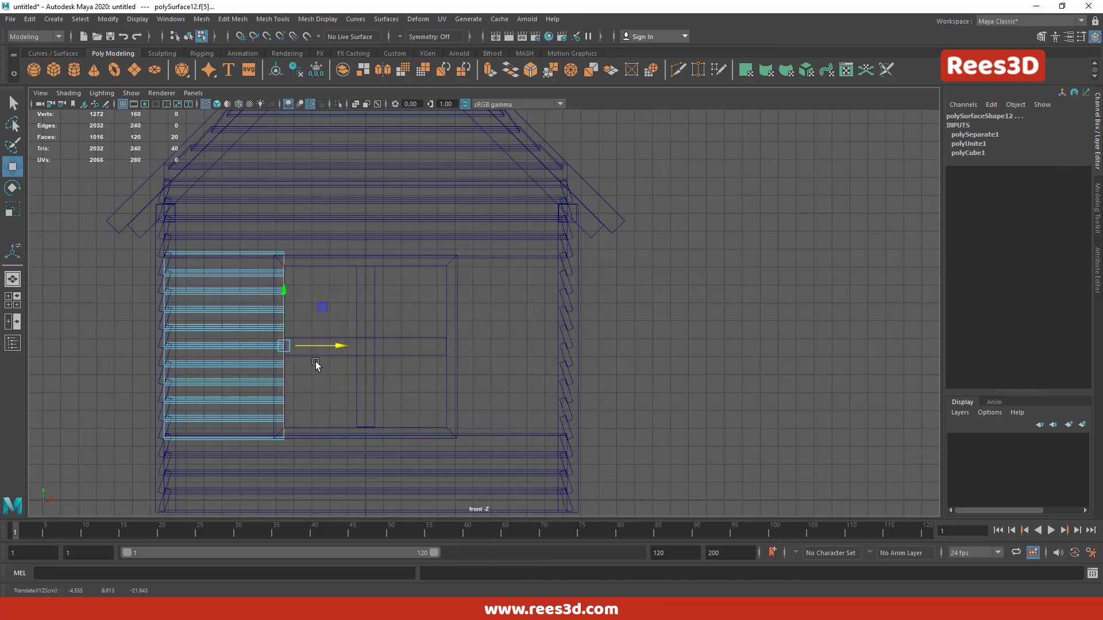
- Duplicate the shortened planks to the right side of the window
left_click(231, 320)
mouse_move(238, 426)
left_mouse_down()
mouse_move(320, 352)
mouse_move(530, 348)
left_mouse_up()
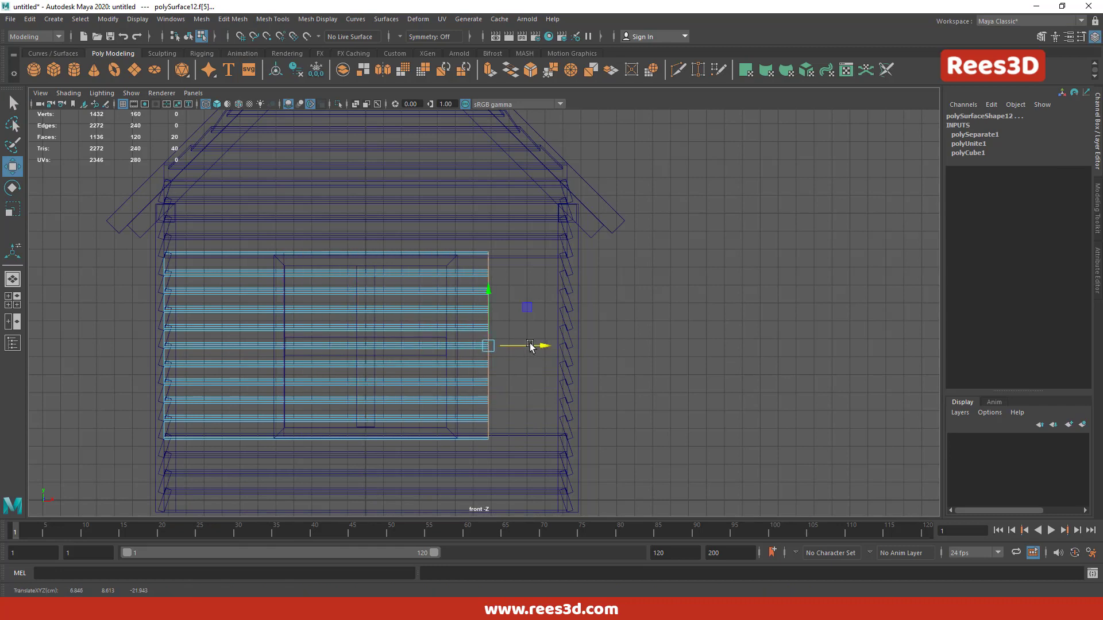
key("ctrl+z")
right_click_drag(233, 299, 218, 273)
left_click_drag(231, 267, 251, 431)
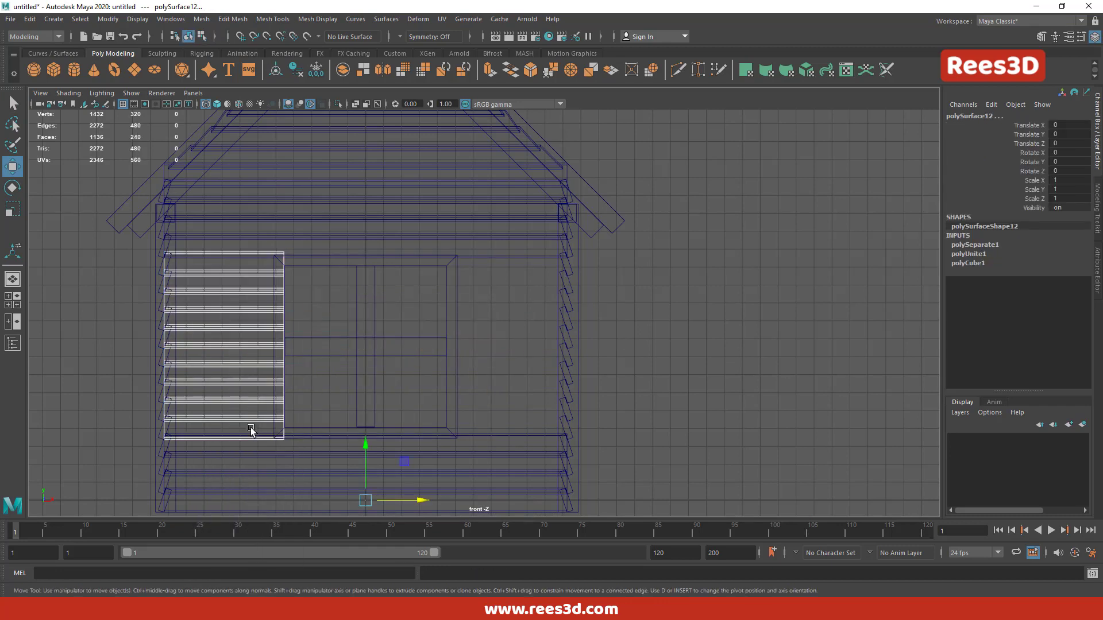
left_click_drag(413, 500, 696, 506, "shift")
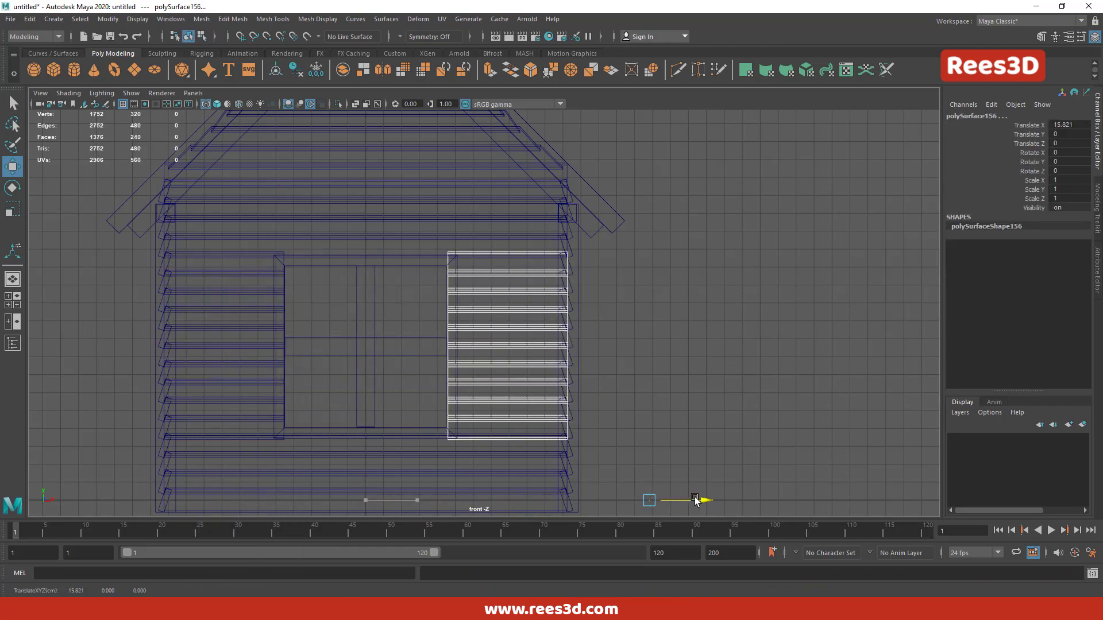
- Orbit around the shed to check the cleared window opening
key("space")
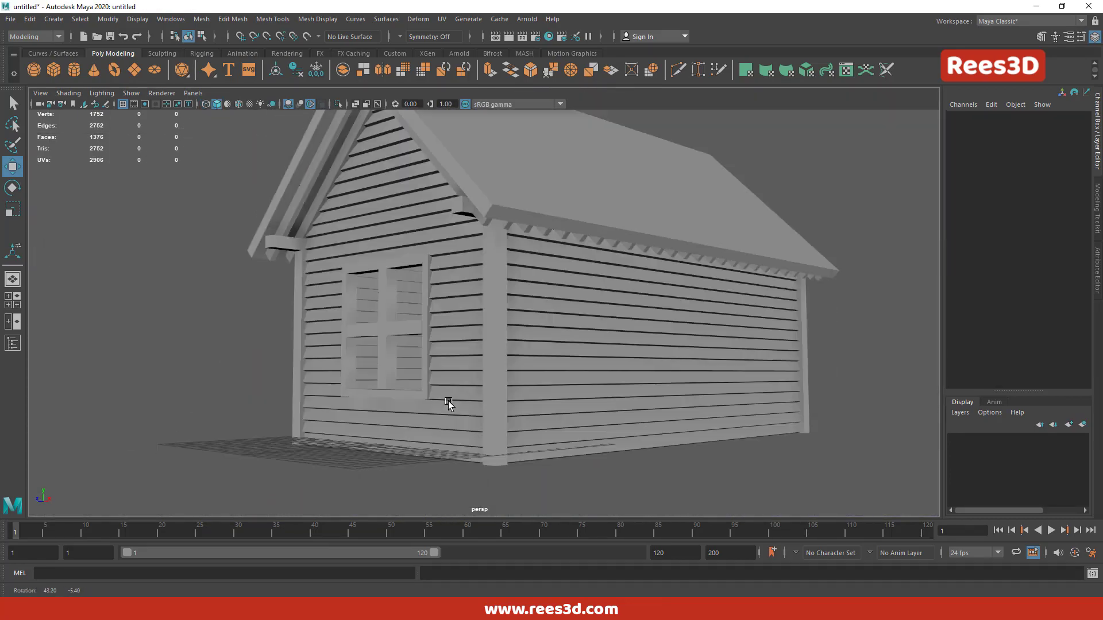
left_click_drag(448, 401, 503, 412, "alt")
right_click_drag(502, 413, 573, 411, "alt")
left_click_drag(573, 411, 531, 419, "alt")
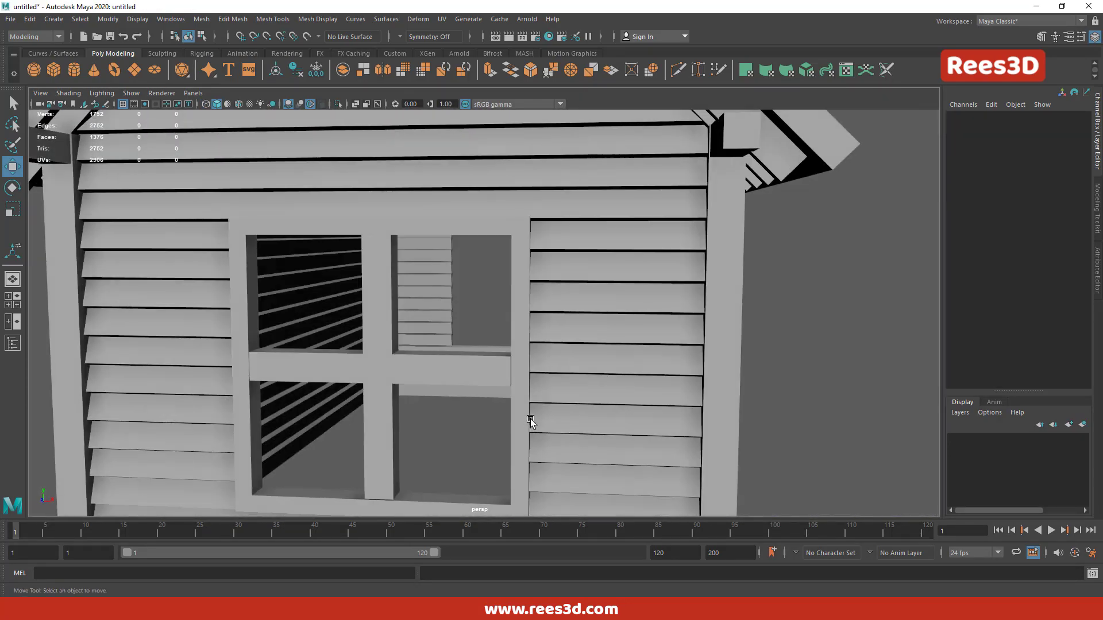
left_click(483, 270)
key("space")
key("space")
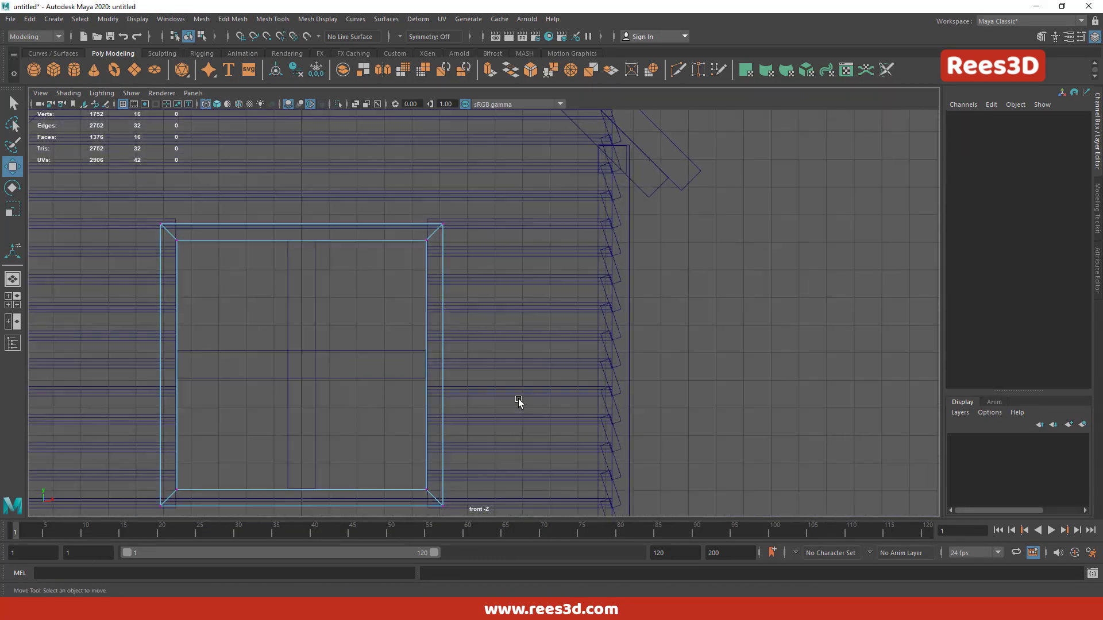
key("space")
key("space")
mouse_move(475, 344)
left_mouse_down("alt")
mouse_move(360, 370)
mouse_move(478, 349)
mouse_move(571, 302)
mouse_move(546, 520)
mouse_move(522, 367)
mouse_move(344, 259)
left_mouse_up("alt")
- Create a cube under the shed and stretch its end vertices along the shed's length
left_click(54, 70)
key("space")
key("space")
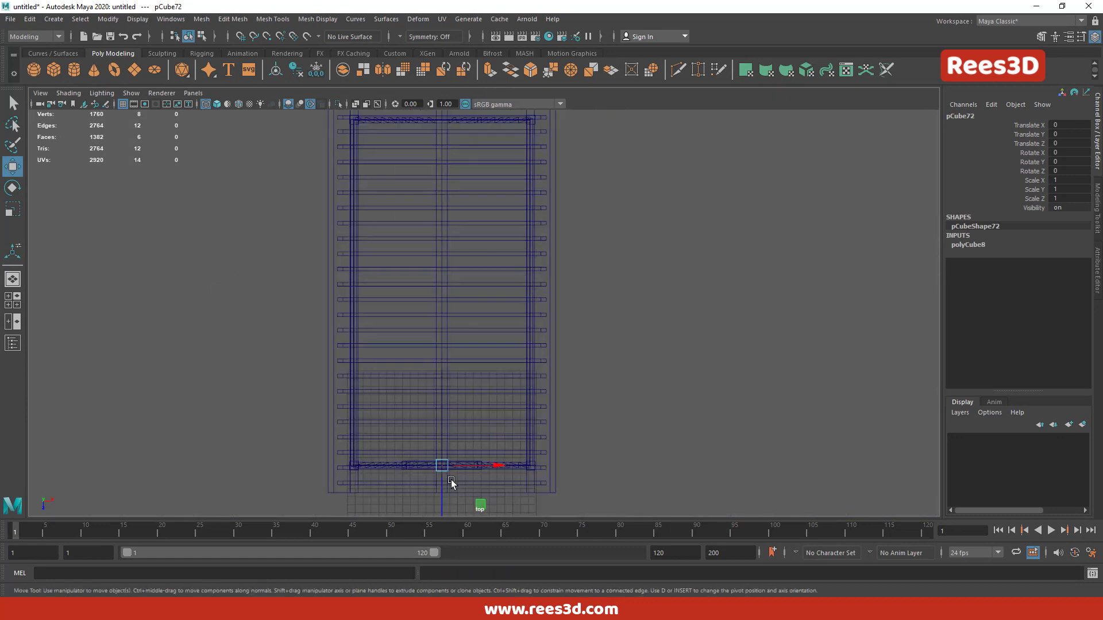
left_click_drag(480, 505, 493, 440)
middle_click_drag(508, 438, 474, 442)
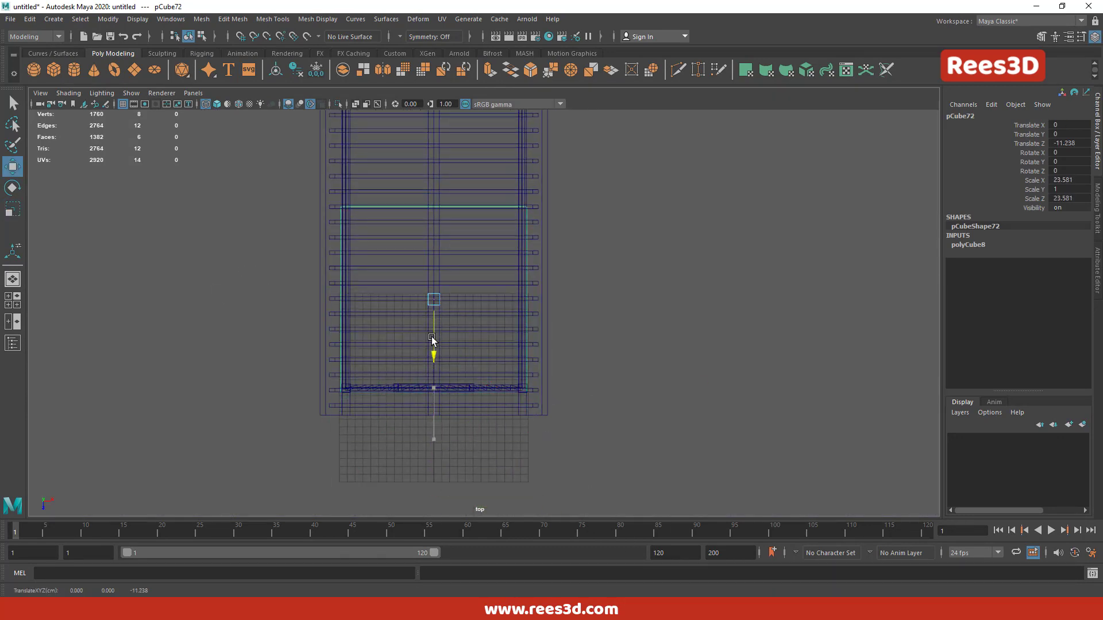
middle_click_drag(432, 340, 412, 489, "alt")
right_click_drag(640, 267, 583, 266)
left_click_drag(299, 345, 534, 379)
left_click_drag(448, 394, 435, 219)
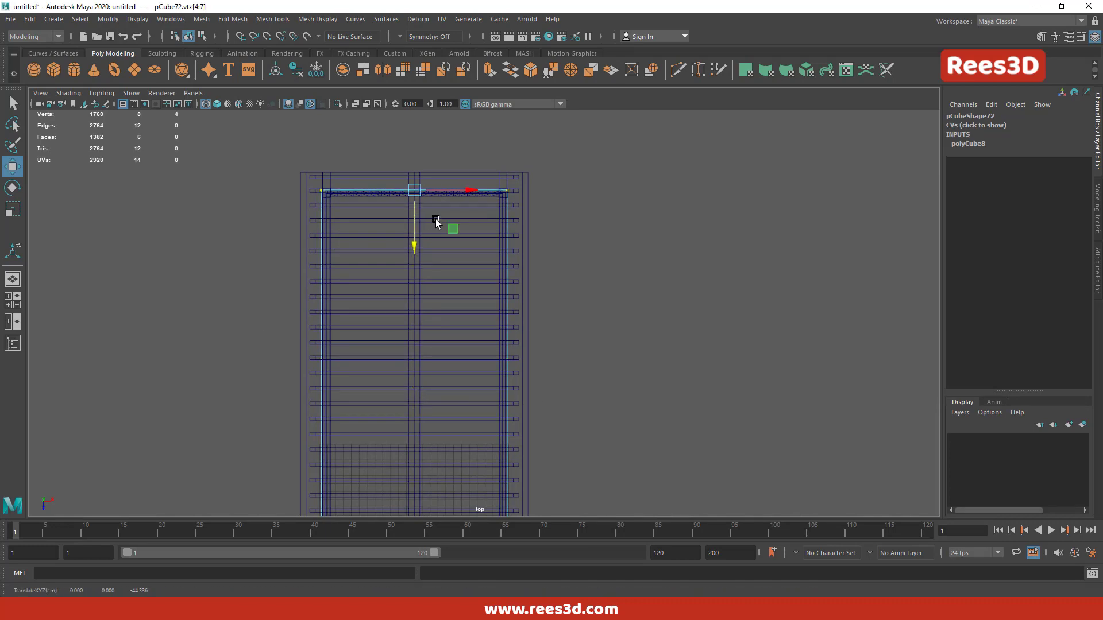
- Lower the slab beneath the walls and widen it slightly beyond them
key("space")
key("space")
key("F8")
left_click_drag(446, 347, 443, 362)
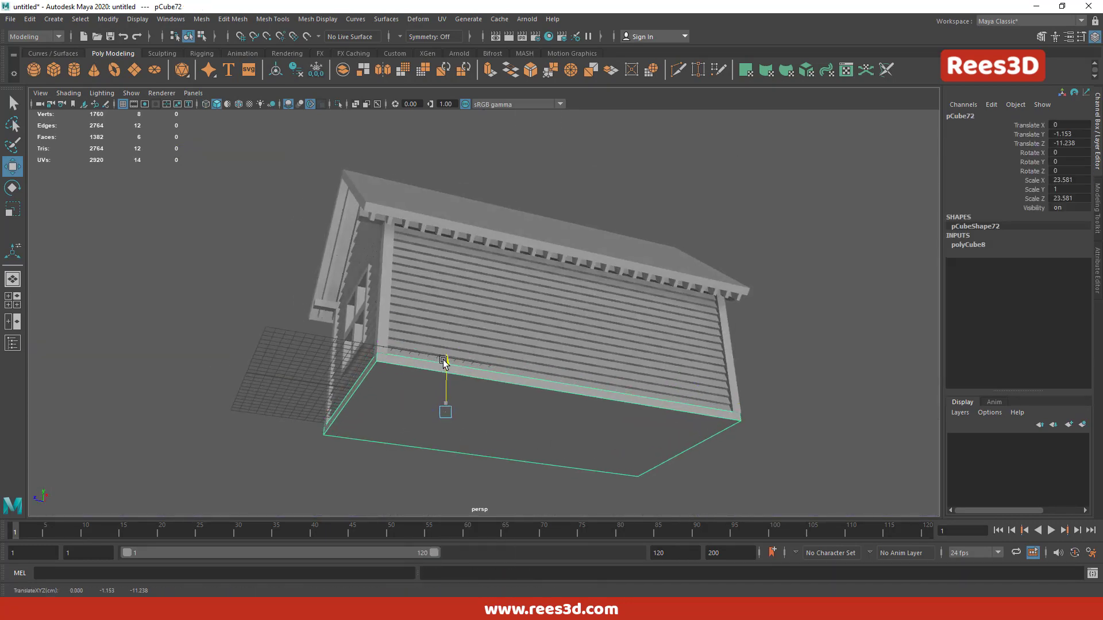
mouse_move(461, 400)
left_mouse_down("alt")
mouse_move(554, 443)
mouse_move(389, 397)
left_mouse_up("alt")
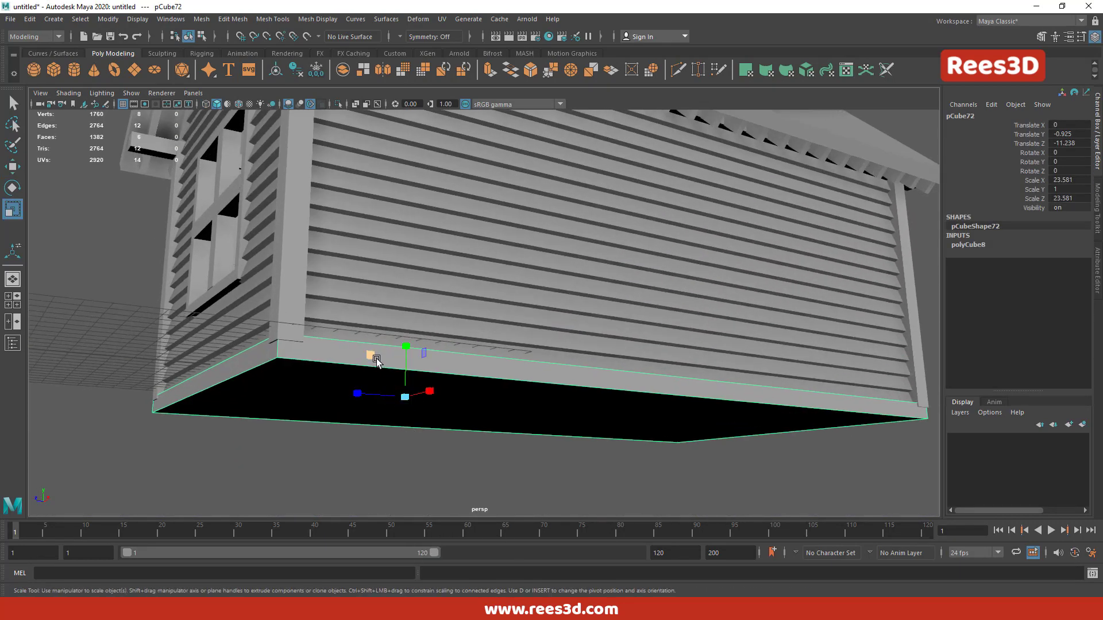
mouse_move(376, 359)
left_mouse_down()
mouse_move(382, 384)
mouse_move(463, 455)
left_mouse_up()
right_click(596, 291)
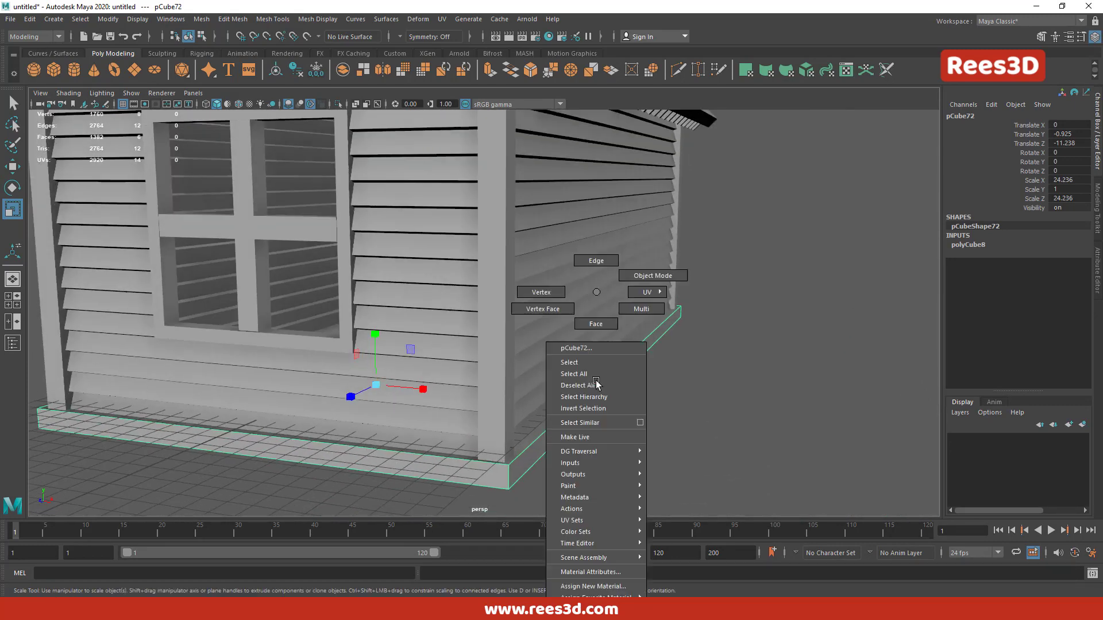
mouse_move(593, 321)
left_mouse_down("alt")
mouse_move(450, 430)
mouse_move(450, 450)
mouse_move(416, 374)
left_mouse_up("alt")
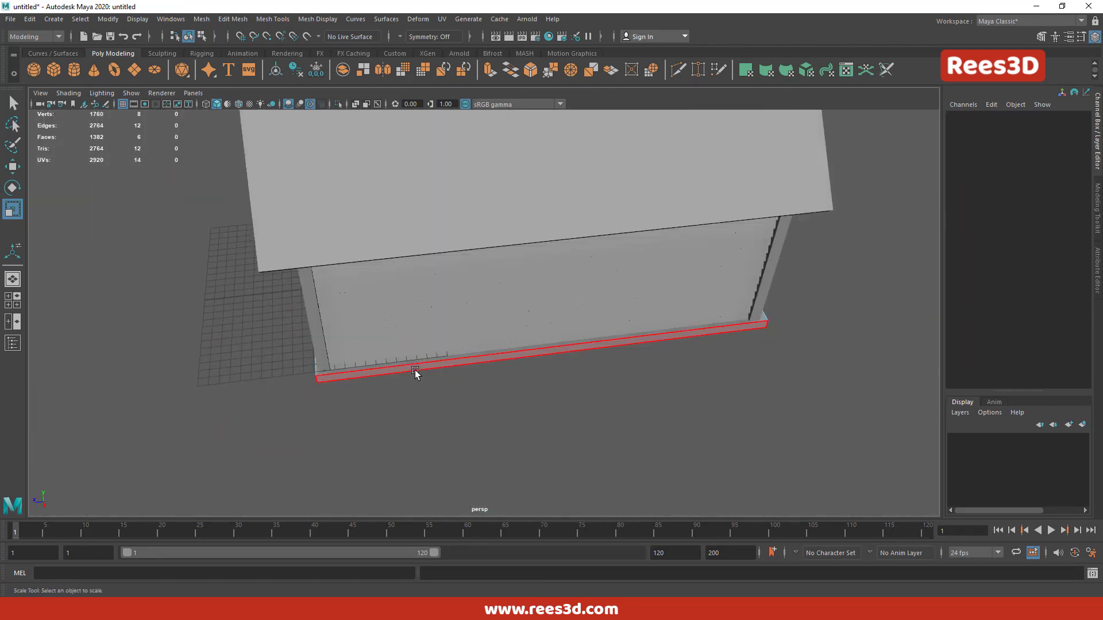
- Insert an edge loop across the base slab
right_click(415, 292)
left_click(400, 362)
right_click_drag(415, 299, 395, 368, "shift")
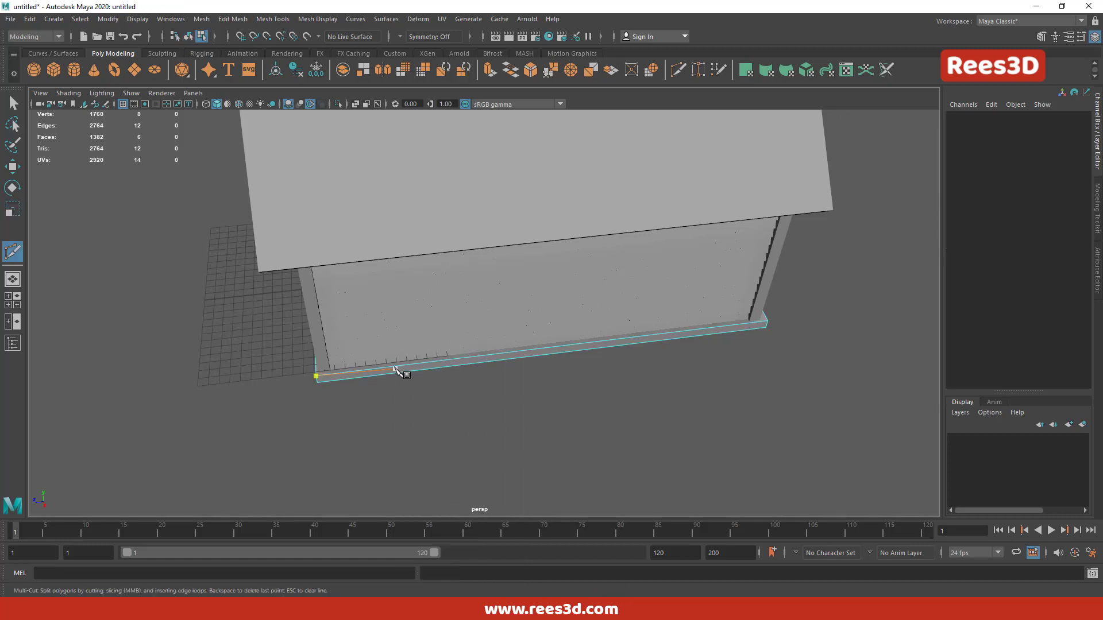
left_click(453, 360)
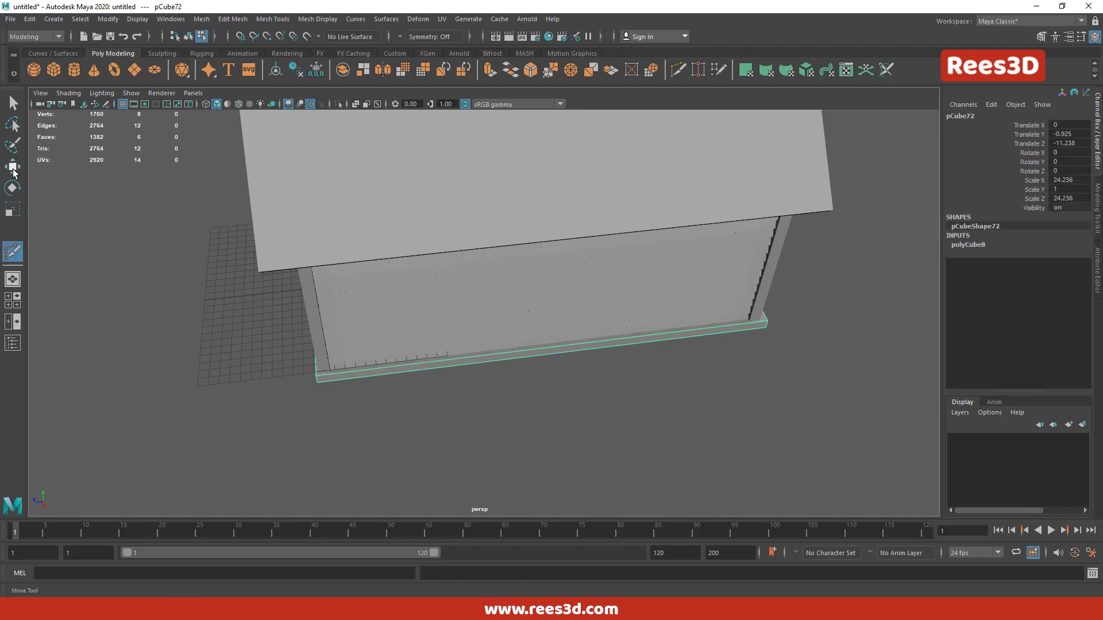
right_click_drag(454, 302, 448, 361, "shift")
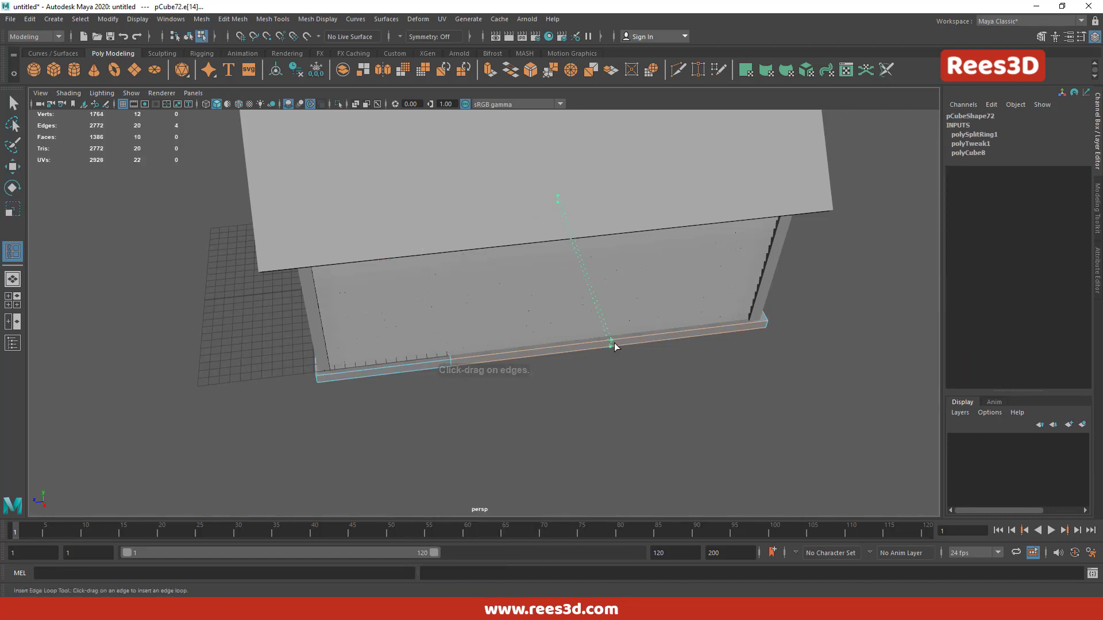
- Extrude the slab's side face outward into a porch deck
right_click_drag(577, 298, 561, 346)
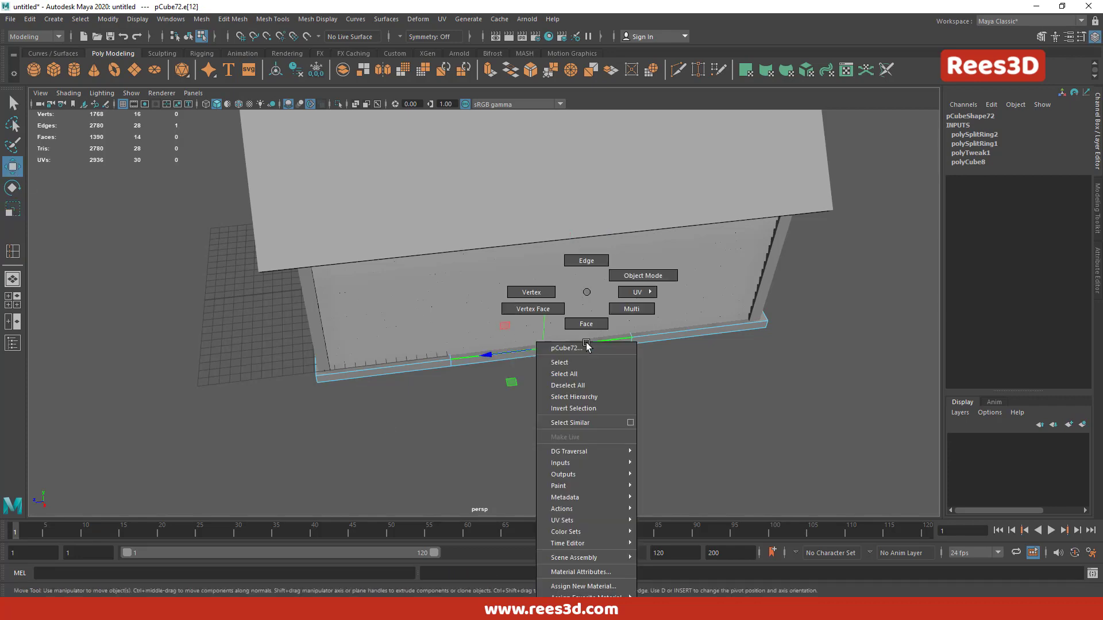
left_click(569, 355)
key("ctrl+e")
mouse_move(560, 396)
left_mouse_down()
mouse_move(567, 466)
mouse_move(598, 406)
left_mouse_up()
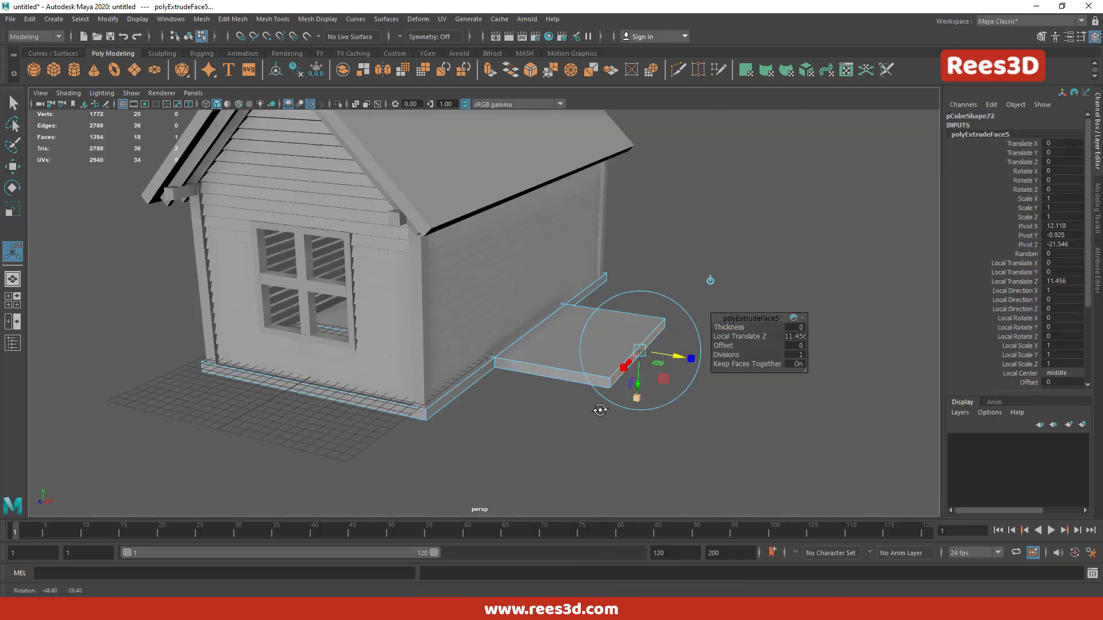
right_click_drag(571, 295, 631, 275)
mouse_move(630, 275)
left_mouse_down("alt")
mouse_move(521, 278)
mouse_move(555, 476)
mouse_move(726, 463)
mouse_move(600, 438)
left_mouse_up("alt")
left_click(57, 71)
- Shape the new cube into a beam tilted about 35 degrees under the gable eave
key("w")
mouse_move(271, 369)
left_mouse_down()
mouse_move(431, 270)
mouse_move(293, 437)
mouse_move(361, 410)
mouse_move(342, 401)
left_mouse_up()
key("space")
key("space")
key("e")
key("r")
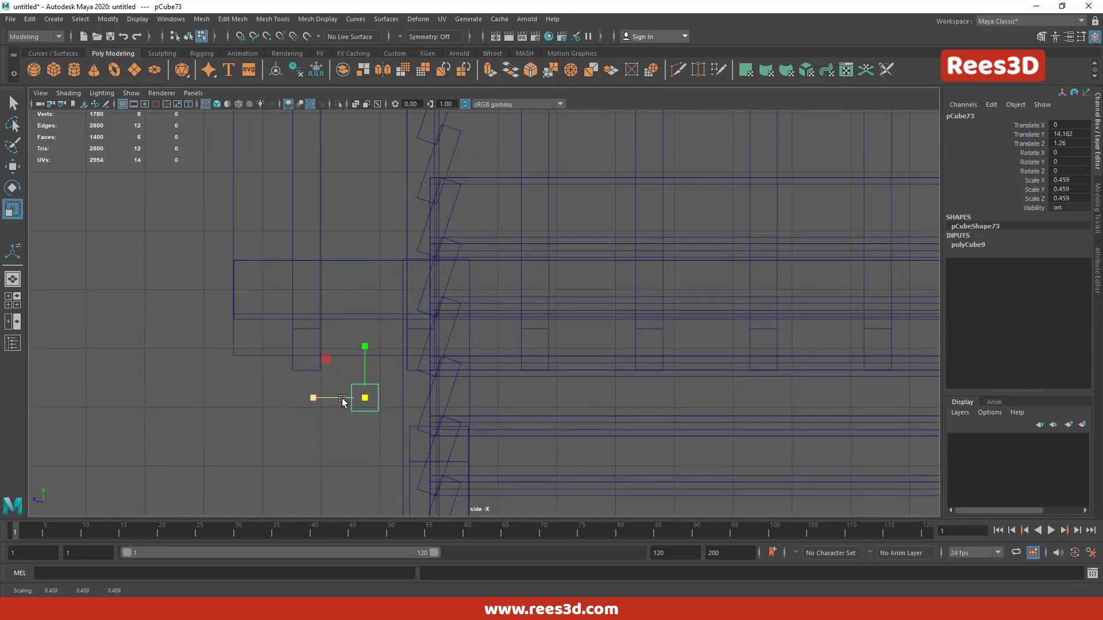
left_click_drag(138, 376, 115, 377)
key("e")
left_click_drag(414, 402, 367, 422)
key("r")
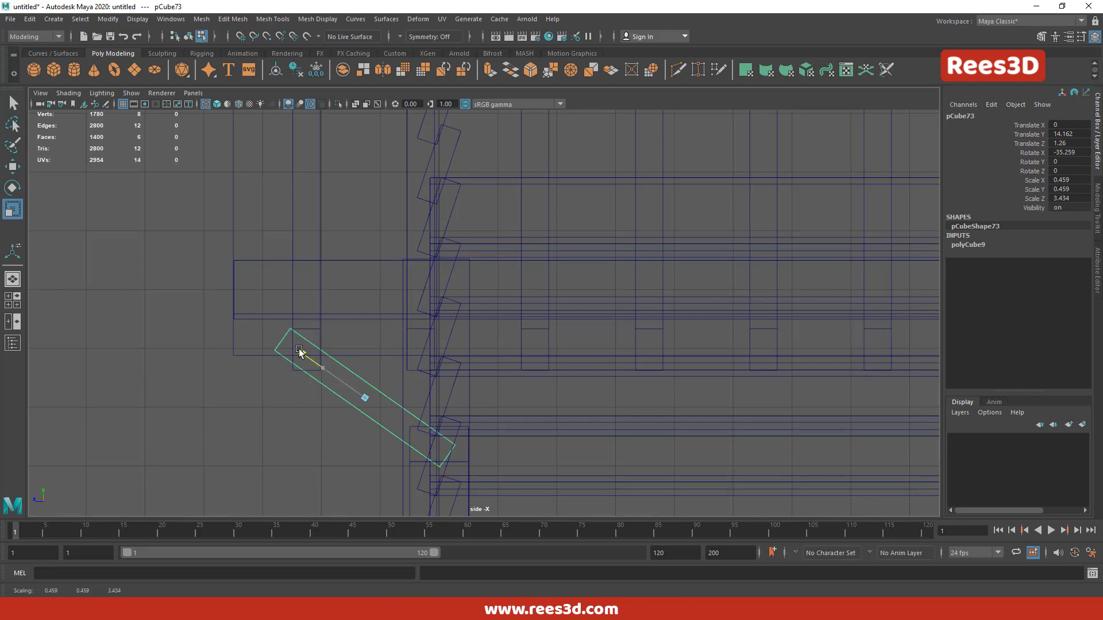
key("w")
left_click_drag(364, 368, 365, 345)
- Duplicate the eave beam and shift the copy slightly sideways
key("space")
key("space")
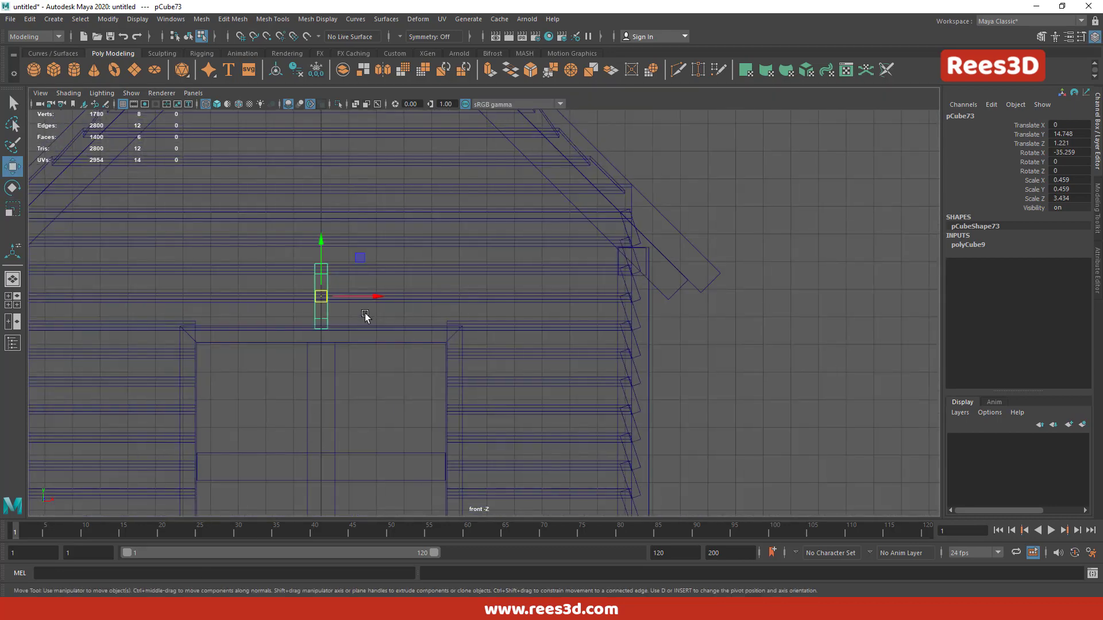
key("space")
key("space")
key("f")
mouse_move(635, 266)
left_mouse_down("alt")
mouse_move(564, 333)
mouse_move(425, 347)
left_mouse_up("alt")
right_click_drag(425, 347, 225, 322, "alt")
key("ctrl+d")
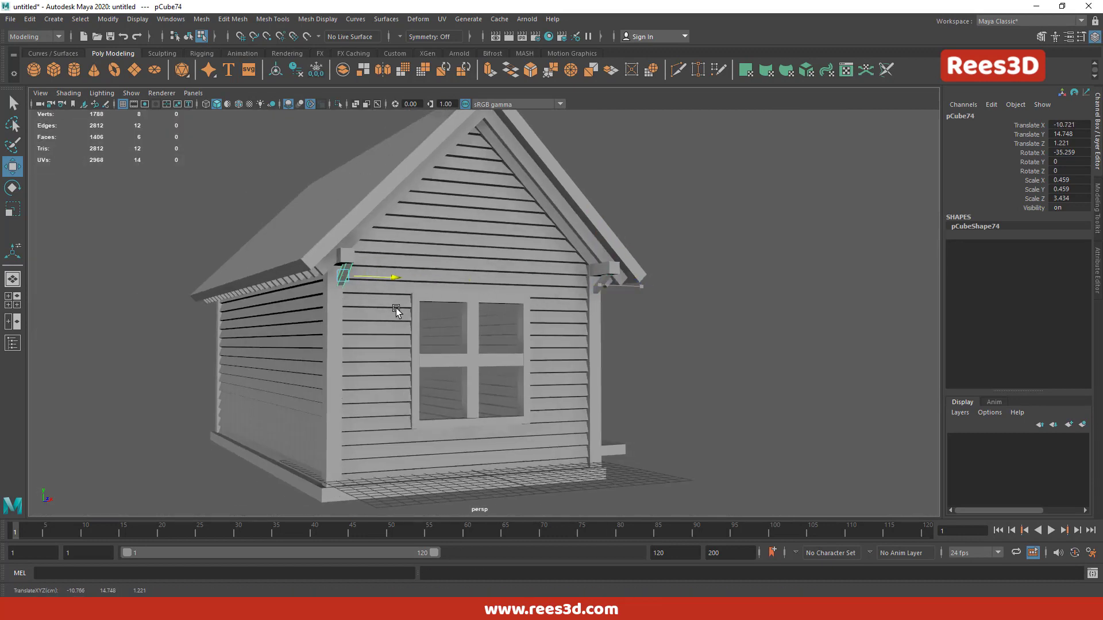
middle_click_drag(397, 311, 382, 310)
- Move a beam to the rear gable corner and tilt it to fit under the eave
left_click_drag(382, 310, 556, 266, "alt")
left_click(188, 36)
left_click(294, 276)
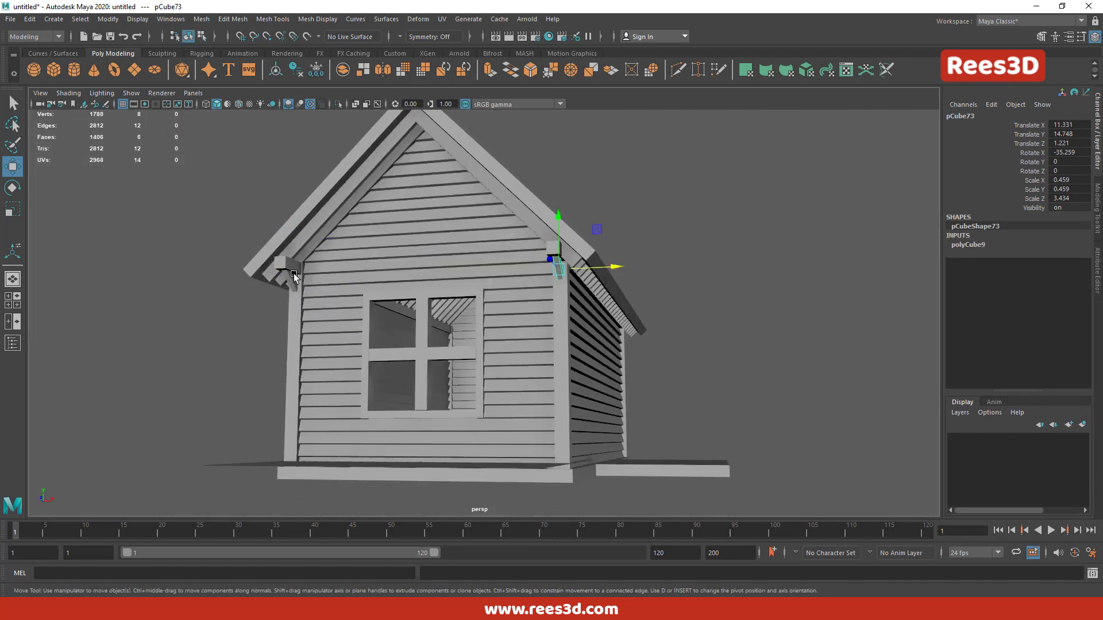
mouse_move(360, 370)
left_mouse_down("alt")
mouse_move(344, 322)
mouse_move(509, 338)
left_mouse_up("alt")
right_click_drag(509, 339, 574, 322, "alt")
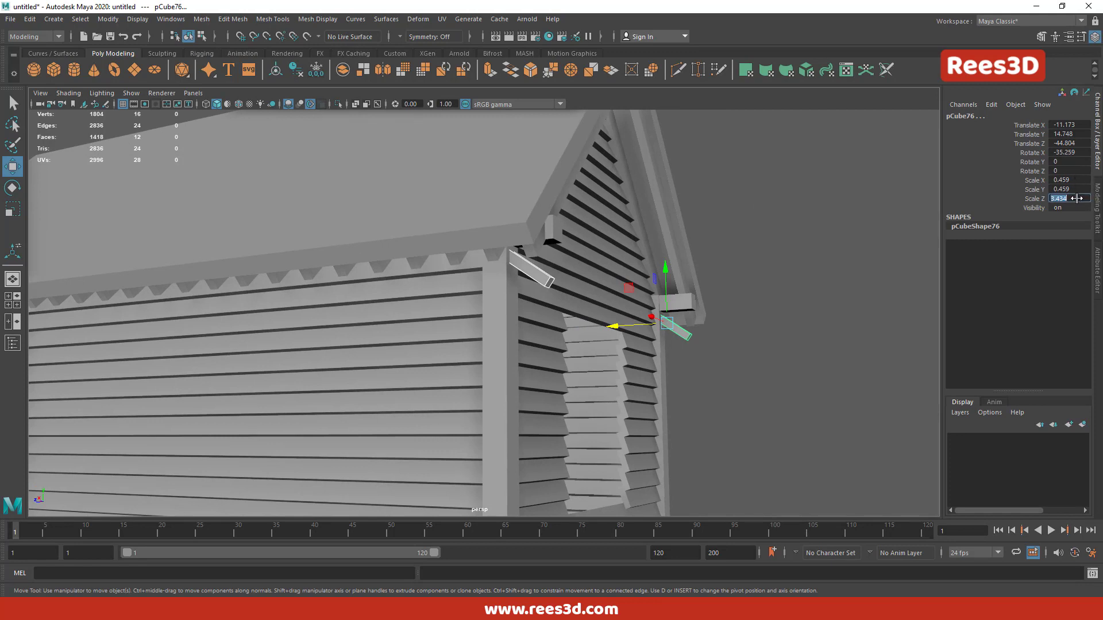
left_click(13, 189)
left_click_drag(715, 302, 705, 344)
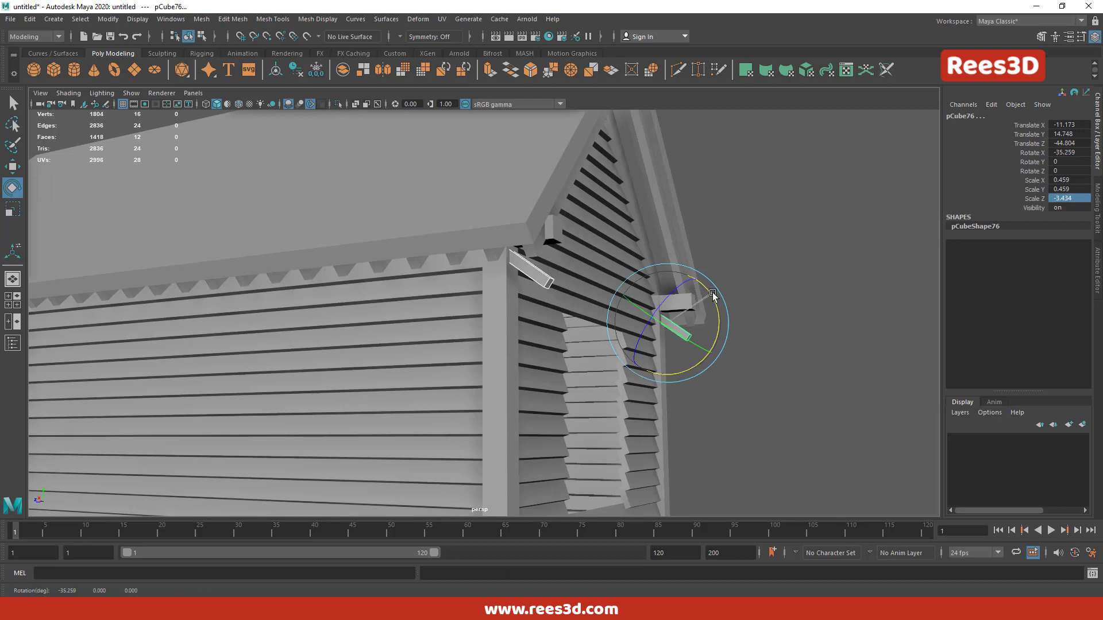
left_click(695, 338)
left_click_drag(694, 337, 425, 348, "alt")
scroll(625, 320, "down", 10)
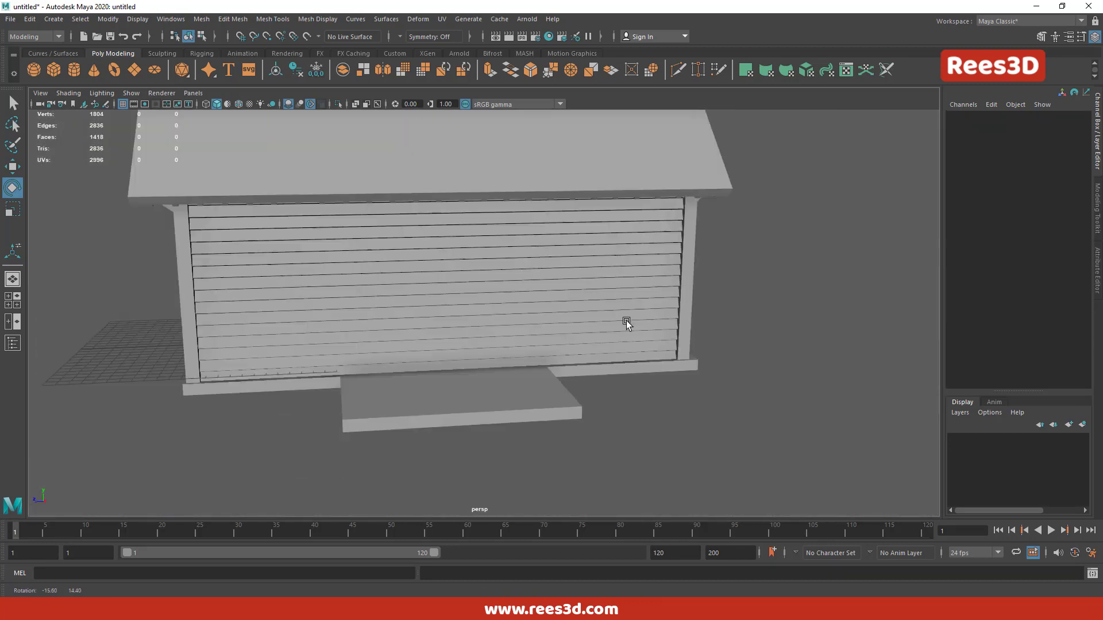
mouse_move(625, 320)
left_mouse_down("alt")
mouse_move(739, 251)
mouse_move(726, 320)
mouse_move(799, 281)
left_mouse_up("alt")
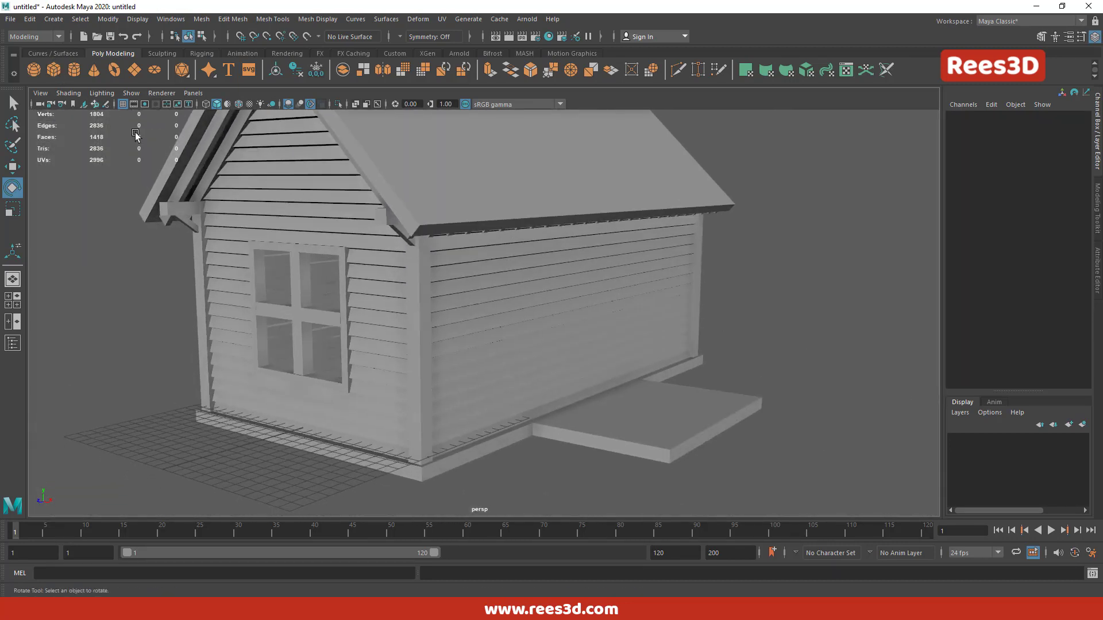
- Create a cube and set it on the porch deck corner
left_click(54, 69)
key("w")
left_click_drag(274, 432, 560, 500)
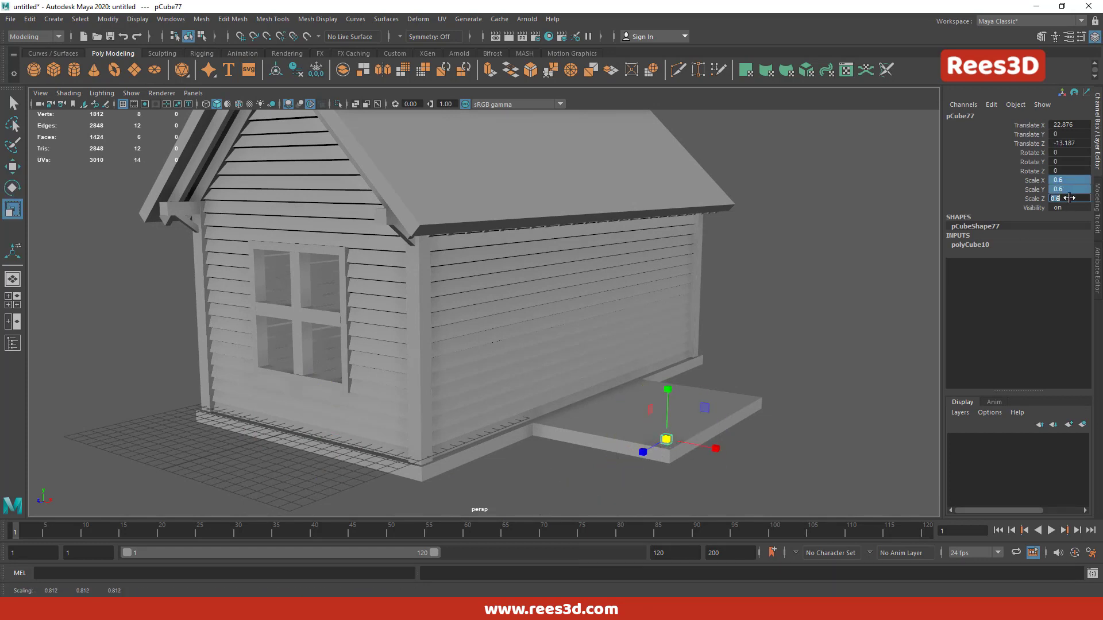
key("space")
key("space")
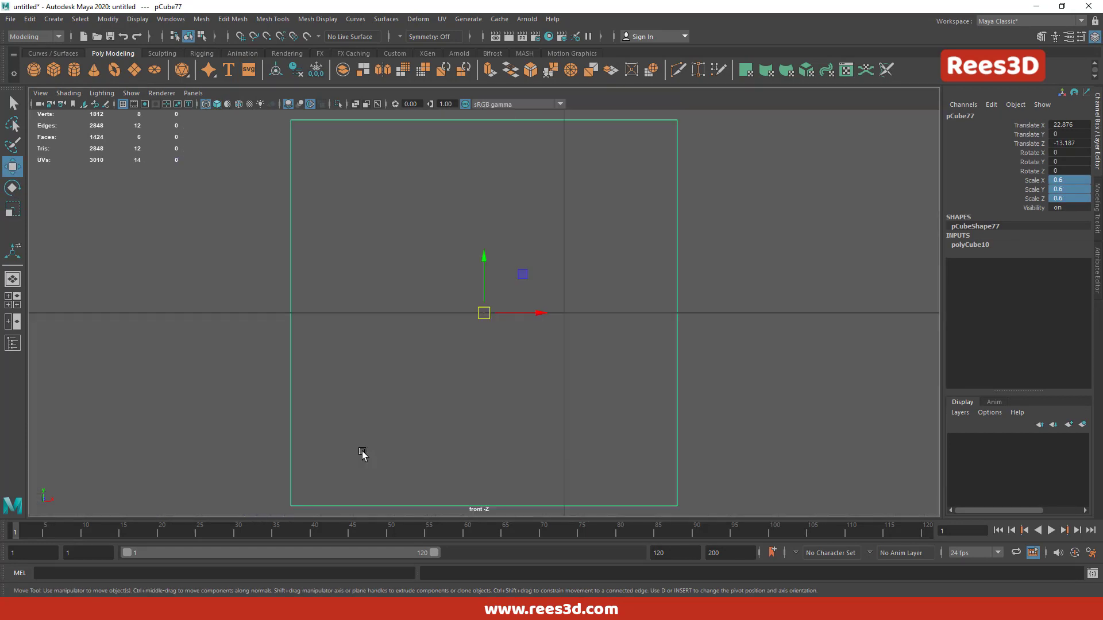
scroll(363, 454, "up", 5)
scroll(357, 357, "up", 3)
left_click_drag(483, 264, 484, 271)
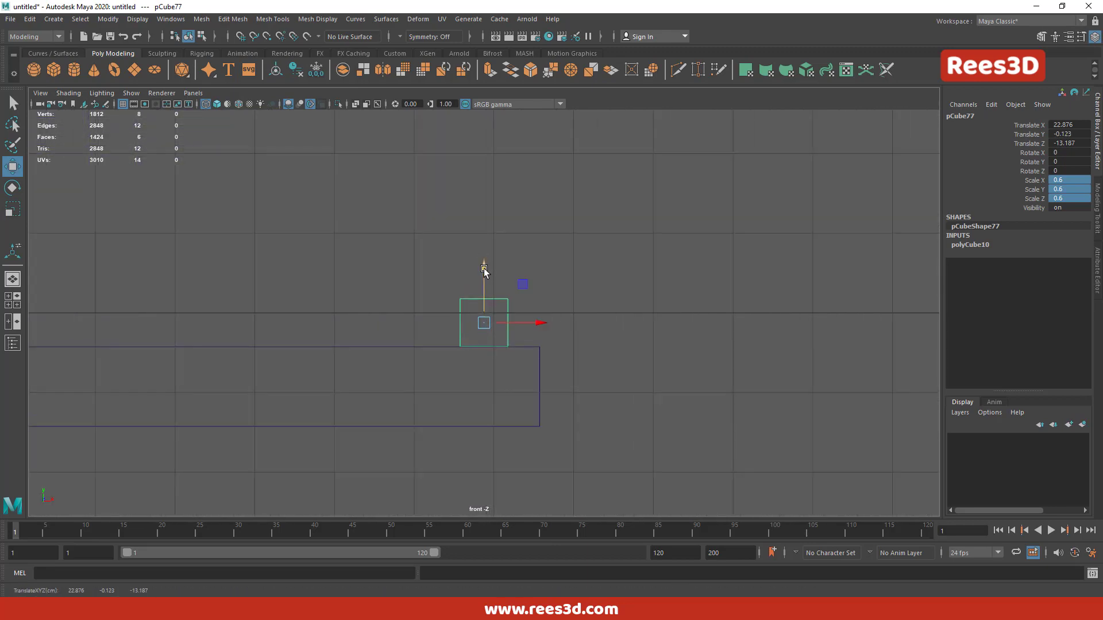
scroll(517, 287, "down", 4)
- Pull the cube's top vertices up to form a tall post
key("F9")
left_click_drag(443, 344, 492, 365)
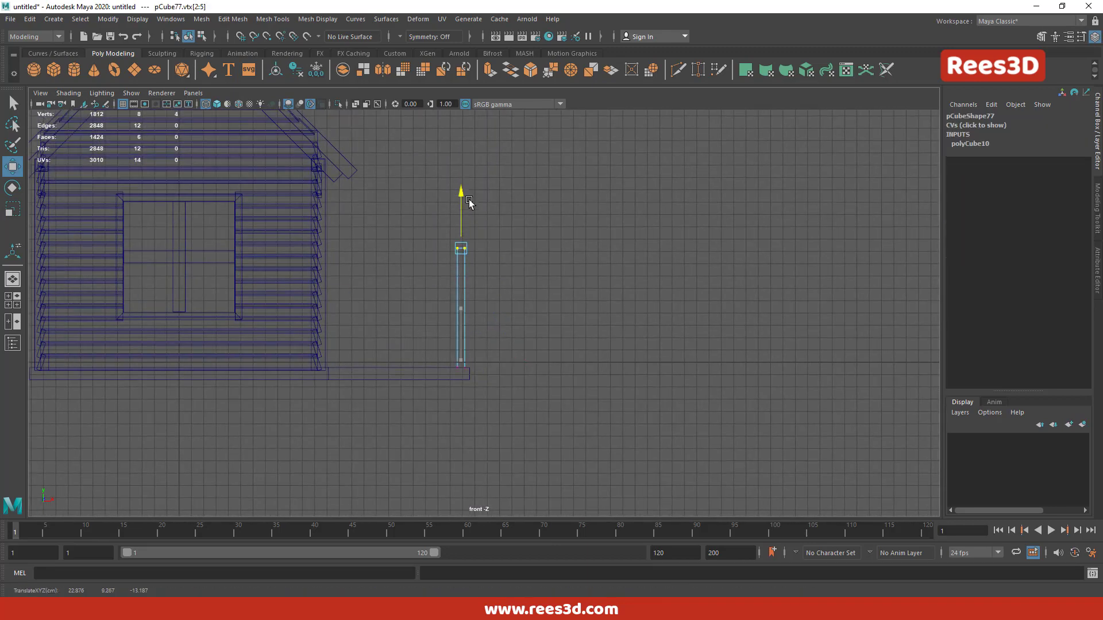
key("space")
key("F8")
key("space")
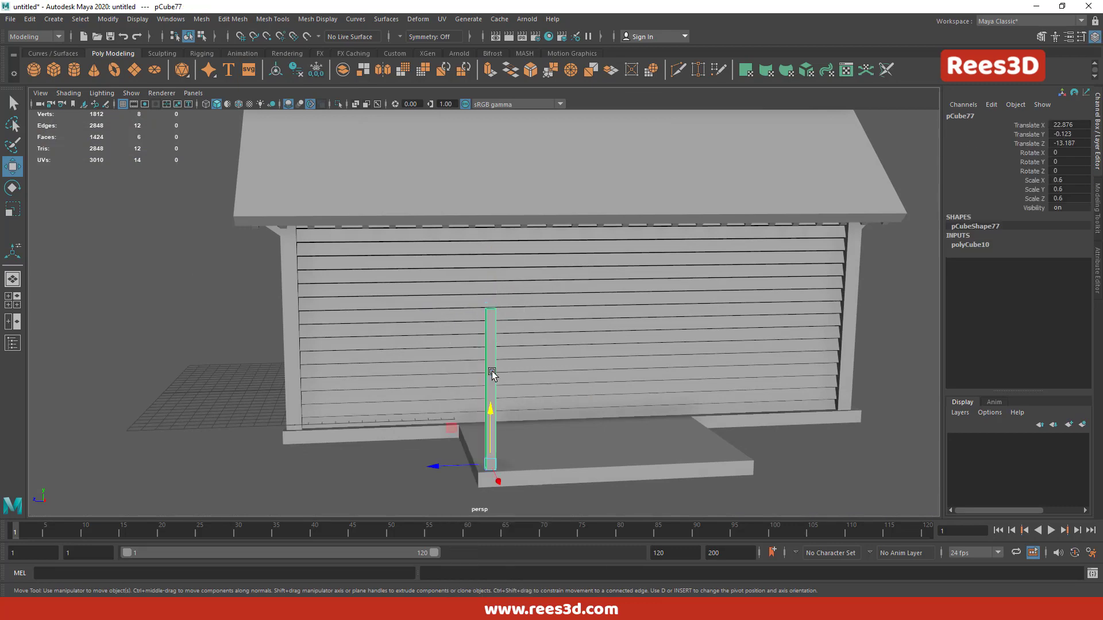
- Duplicate the post and move the copy along the porch
key("ctrl+d")
left_click_drag(679, 468, 537, 423, "alt")
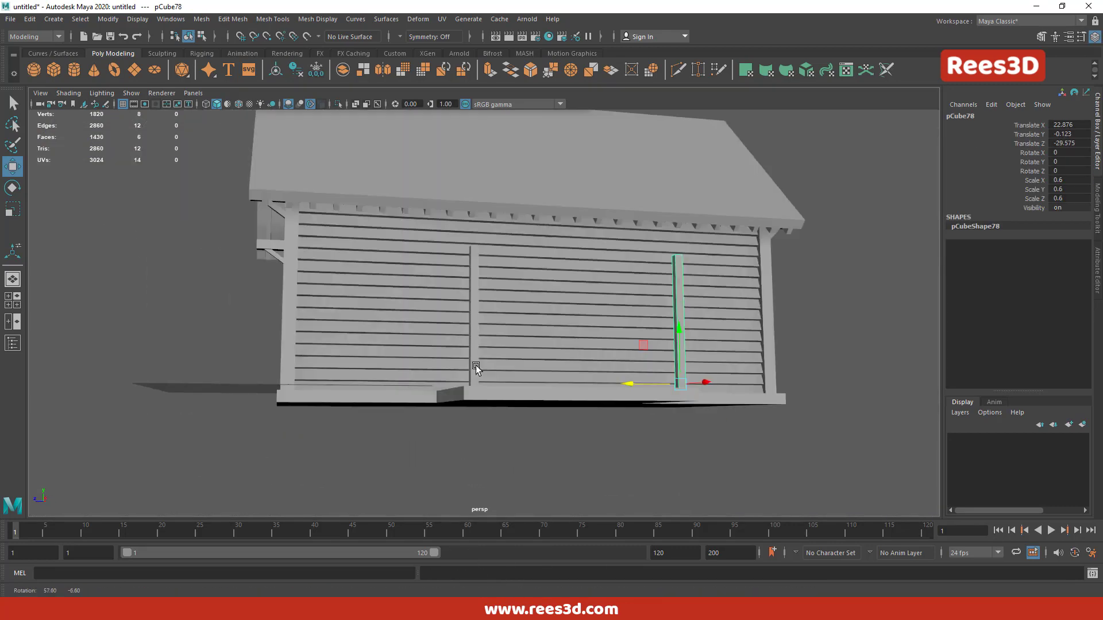
mouse_move(475, 369)
left_mouse_down()
mouse_move(529, 413)
mouse_move(959, 218)
left_mouse_up()
- Turn a post copy 90 degrees and raise it as a rail across the porch posts
key("e")
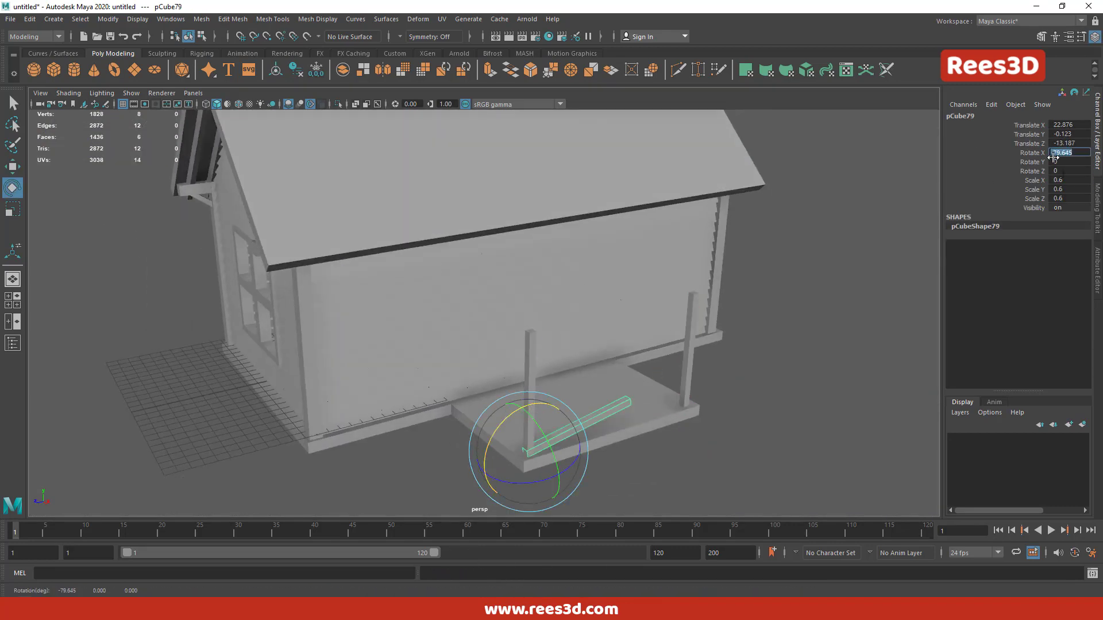
key("w")
left_click_drag(498, 473, 665, 428)
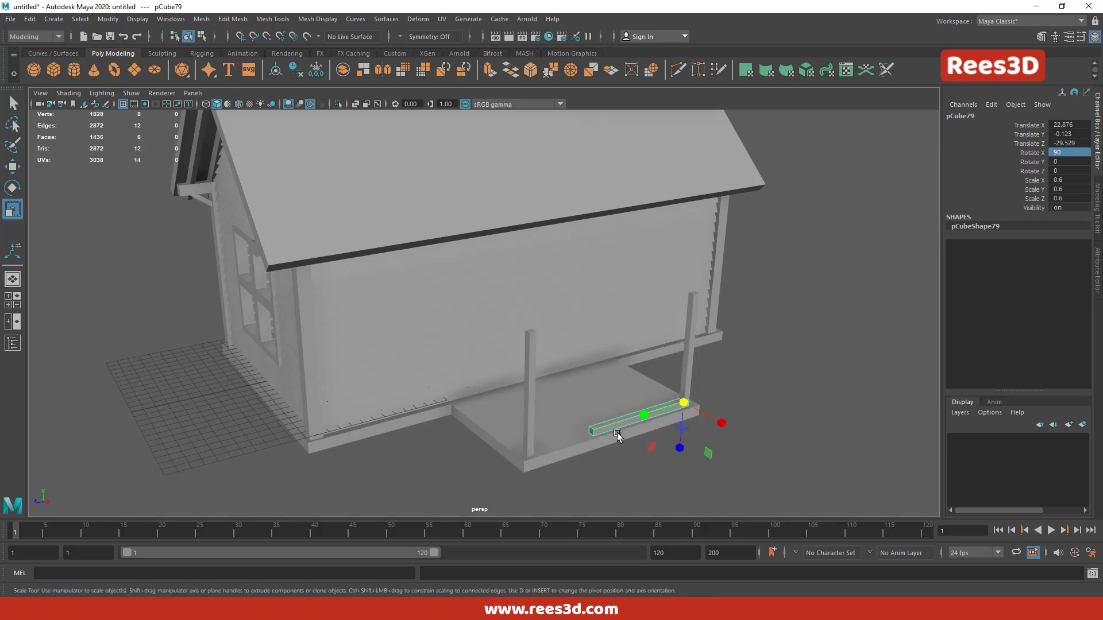
left_click_drag(686, 360, 689, 262)
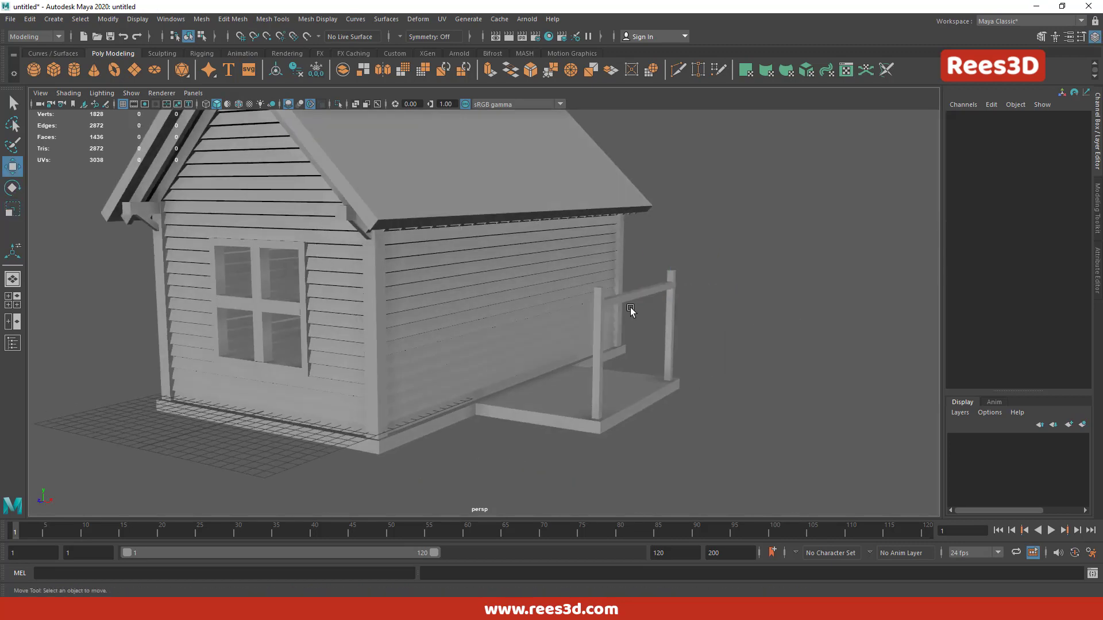
left_click(638, 260)
- Duplicate the rail and stretch the copy into a long tilted roof board
key("e")
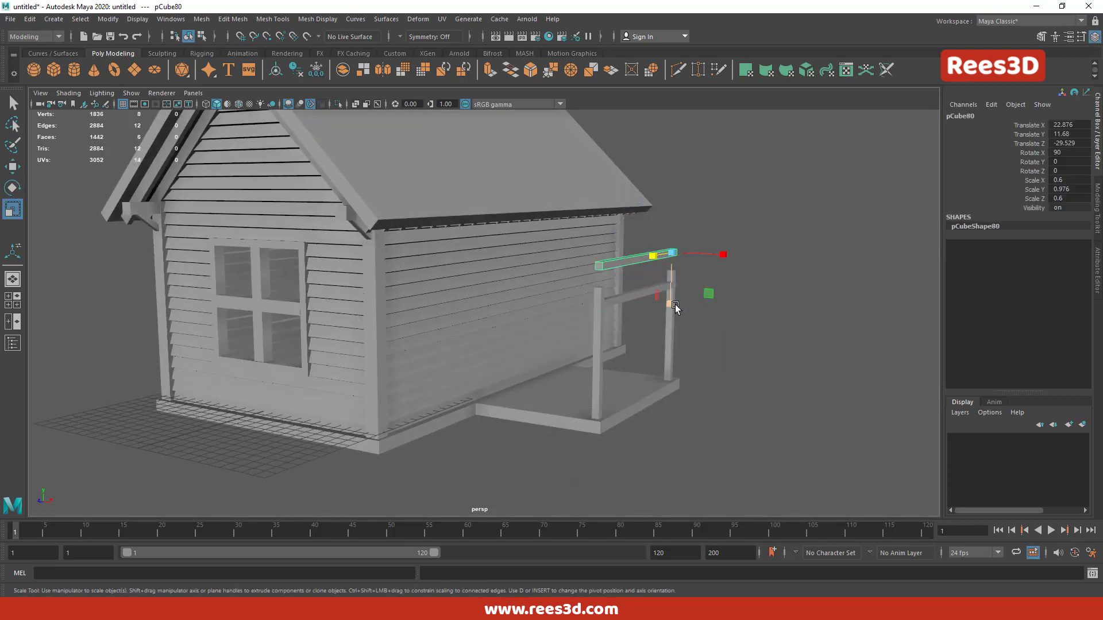
left_click_drag(675, 307, 697, 238)
key("e")
left_click_drag(670, 330, 644, 322)
key("space")
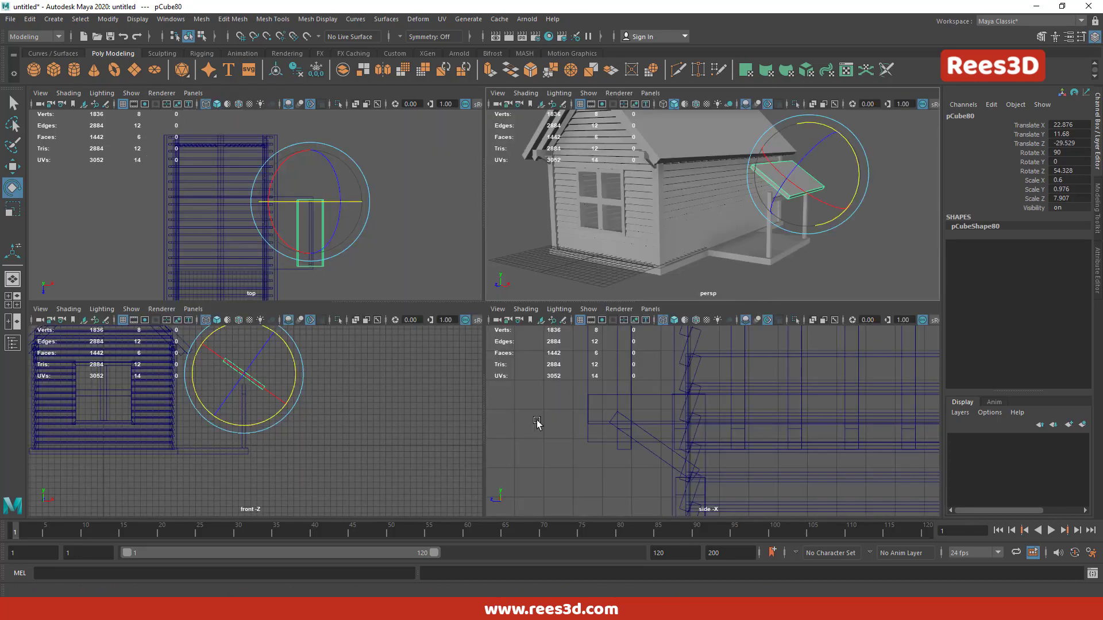
key("space")
- Adjust the roof board's slope and position over the porch in front view
key("e")
mouse_move(479, 286)
left_mouse_down()
mouse_move(494, 236)
mouse_move(374, 278)
left_mouse_up()
key("w")
key("e")
key("w")
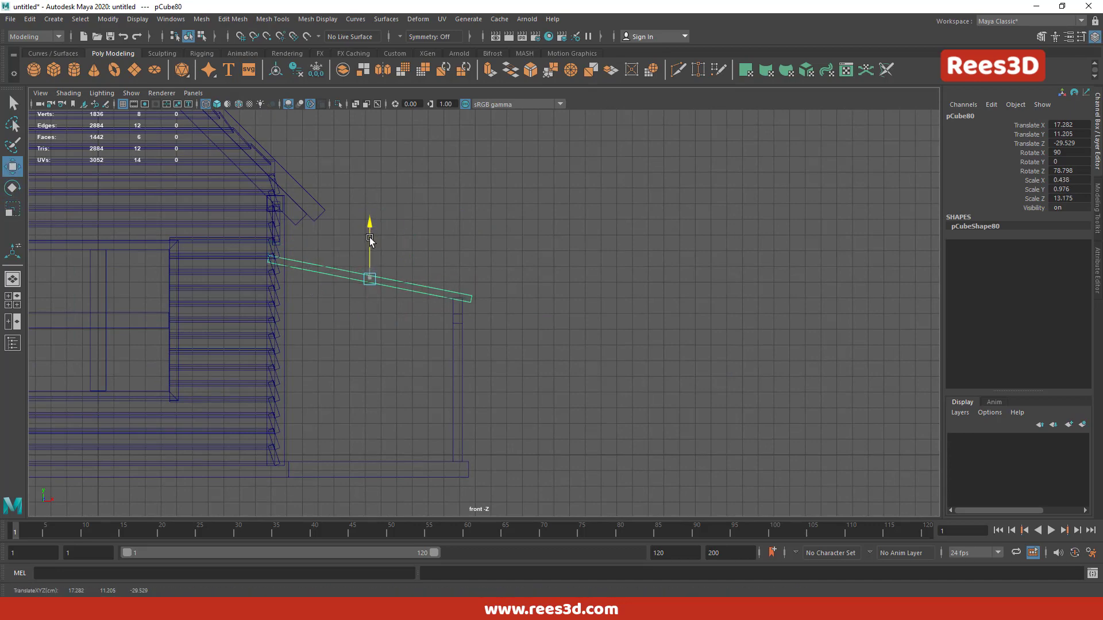
key("space")
key("space")
left_click_drag(666, 329, 665, 332, "alt")
scroll(599, 344, "up", 5)
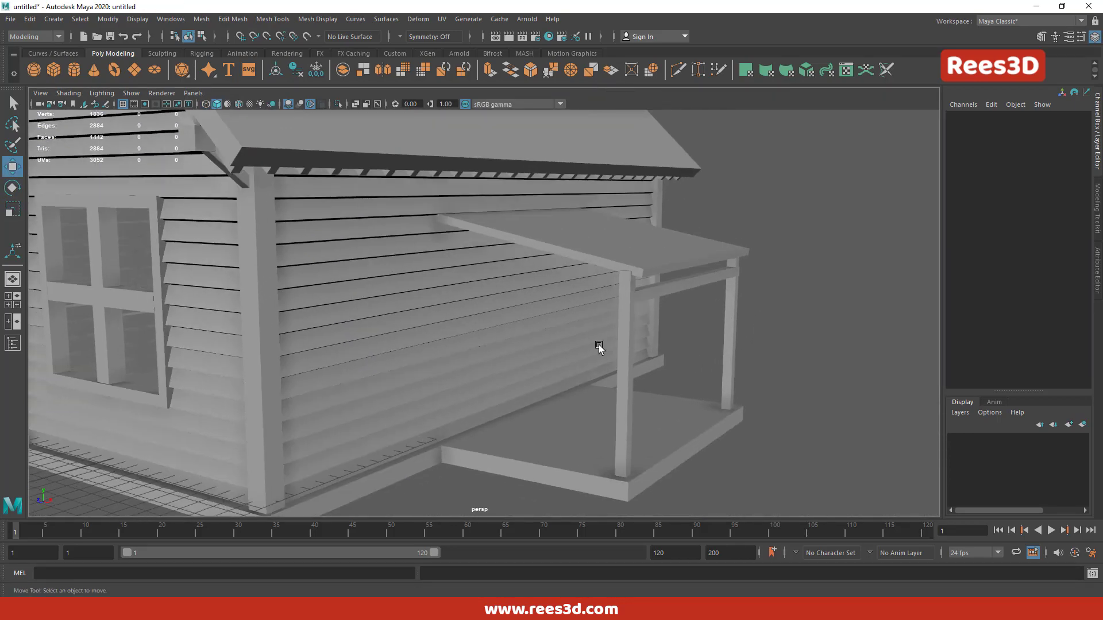
- Rotate the frame piece 90 degrees in Y and move it toward the side wall
left_click(112, 195)
type("e")
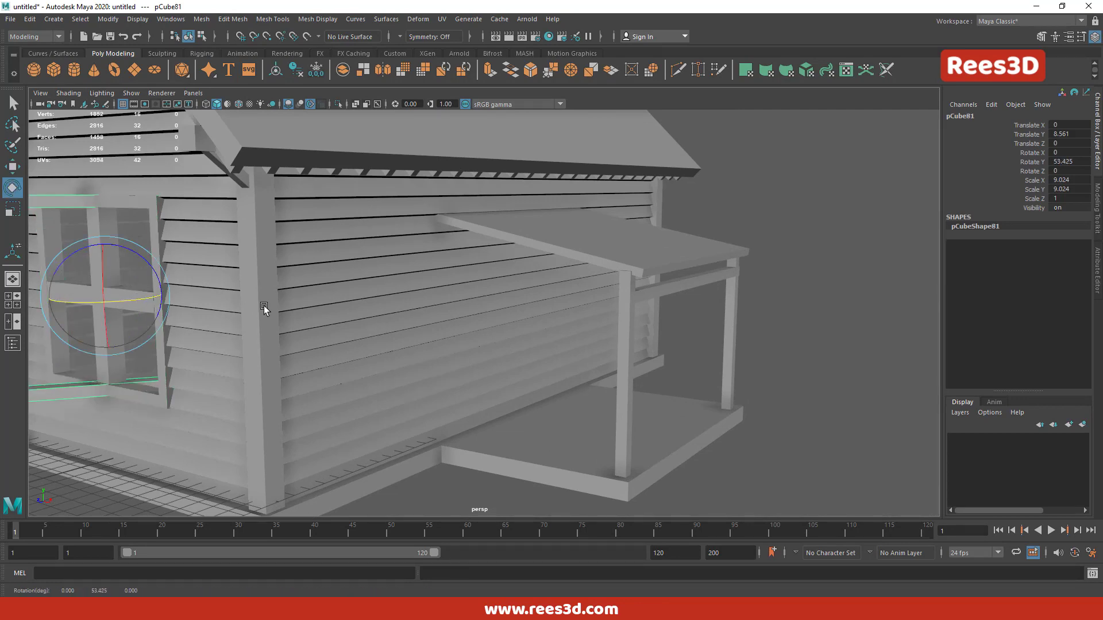
type("90")
key("Return")
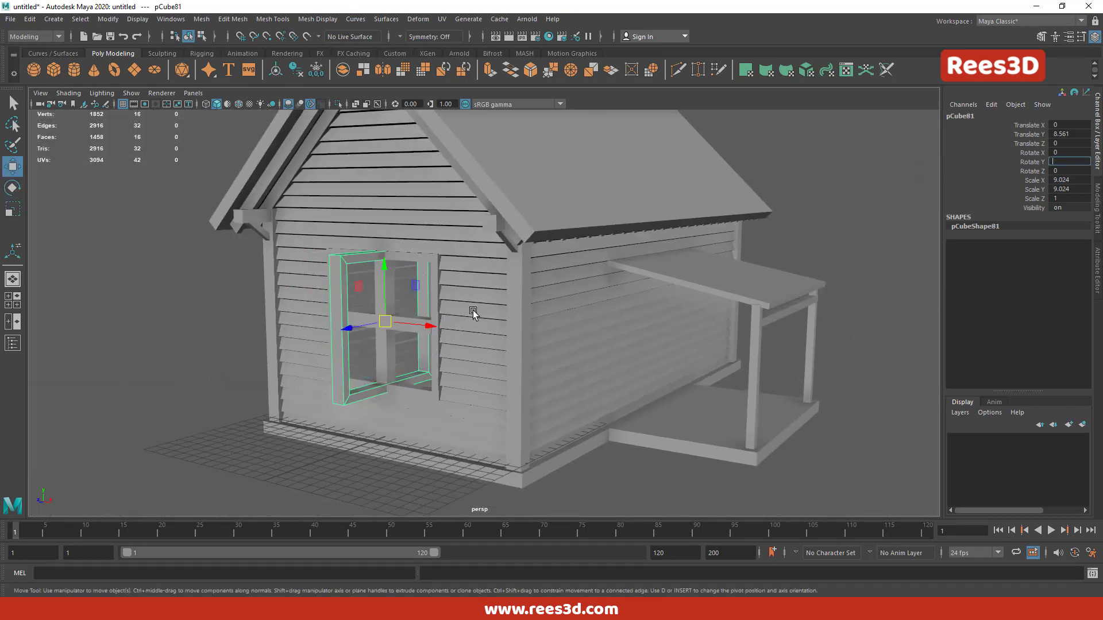
type("90")
key("Return")
mouse_move(473, 313)
left_mouse_down("alt")
mouse_move(481, 384)
mouse_move(405, 345)
left_mouse_up("alt")
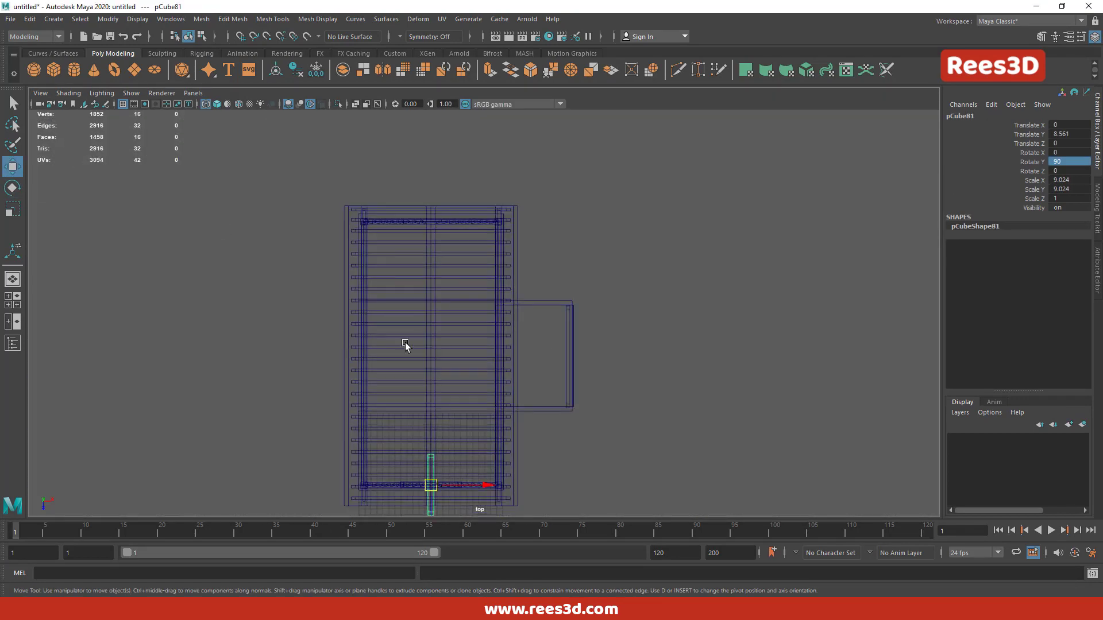
middle_click_drag(405, 345, 357, 274, "alt")
mouse_move(383, 415)
left_mouse_down()
mouse_move(473, 288)
mouse_move(163, 345)
left_mouse_up()
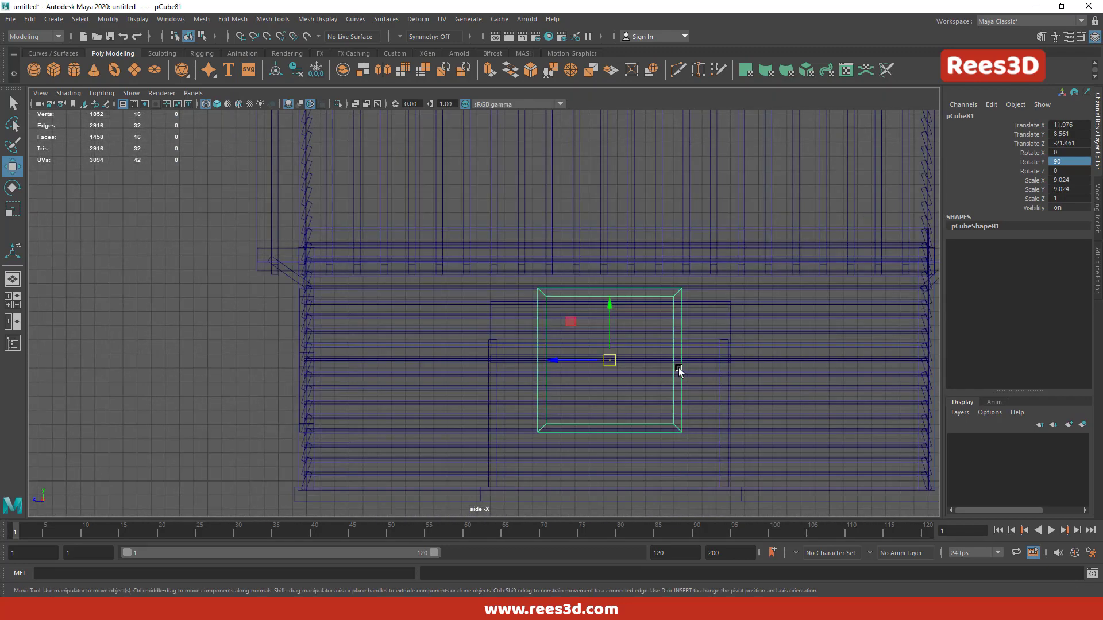
- Reshape the frame's vertices into a tall door frame and set it in the wall opening
key("F9")
key("w")
left_click_drag(661, 276, 695, 445)
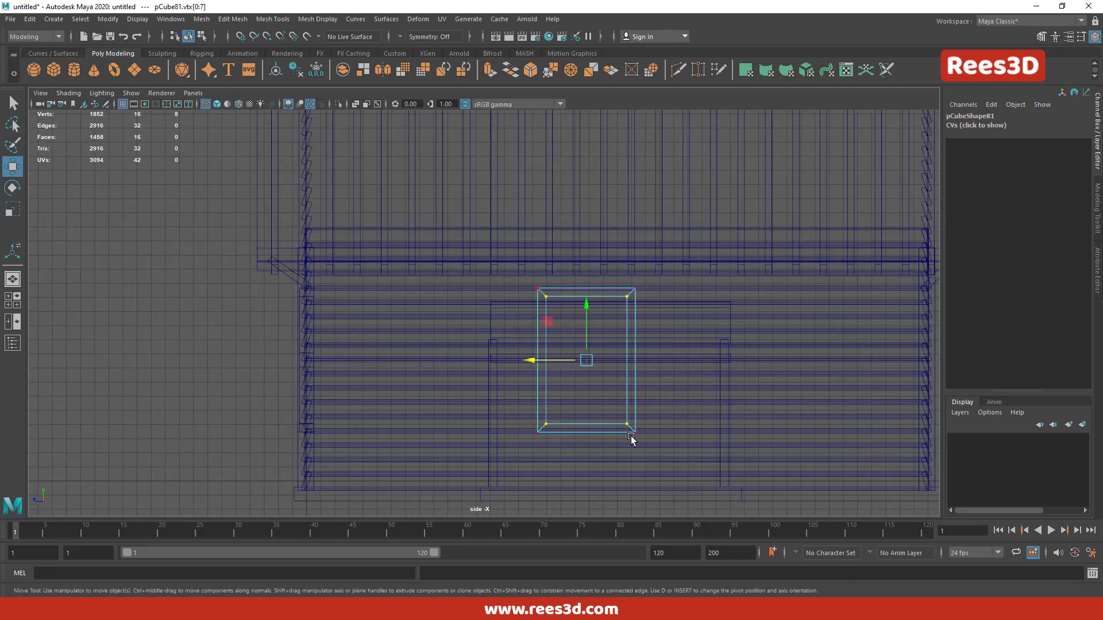
left_click(12, 167)
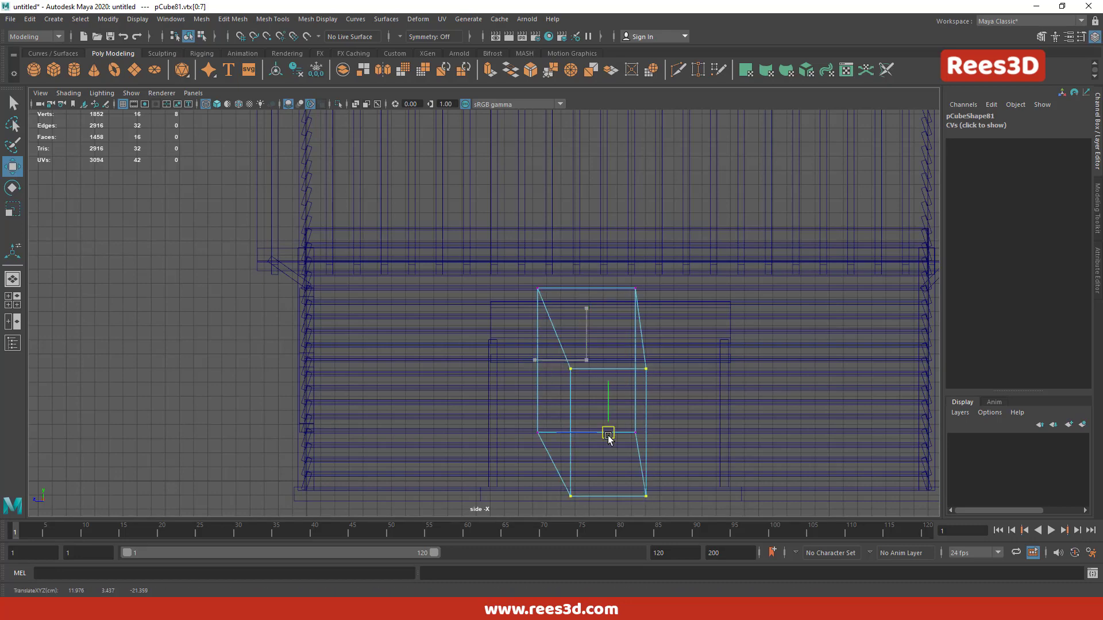
right_click_drag(609, 359, 623, 301)
left_click_drag(610, 360, 637, 422)
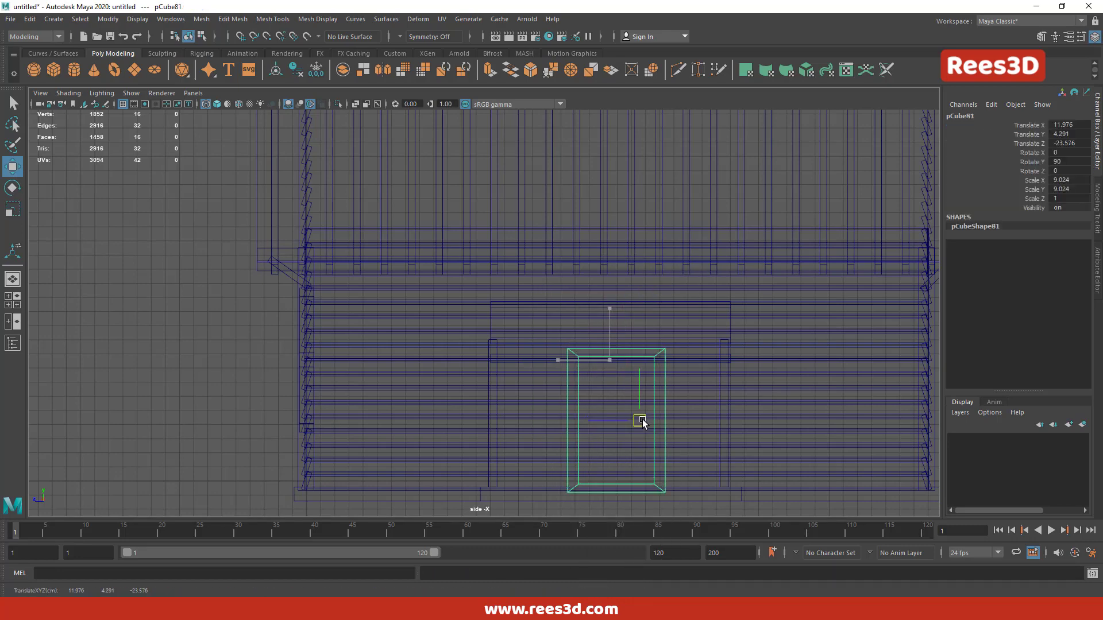
key("space")
key("space")
- Scale the door frame thinner and fine-tune its position
key("r")
mouse_move(763, 405)
left_mouse_down()
mouse_move(752, 403)
mouse_move(726, 436)
mouse_move(751, 402)
mouse_move(596, 453)
left_mouse_up()
key("w")
right_click_drag(499, 350, 527, 311)
left_click(528, 309)
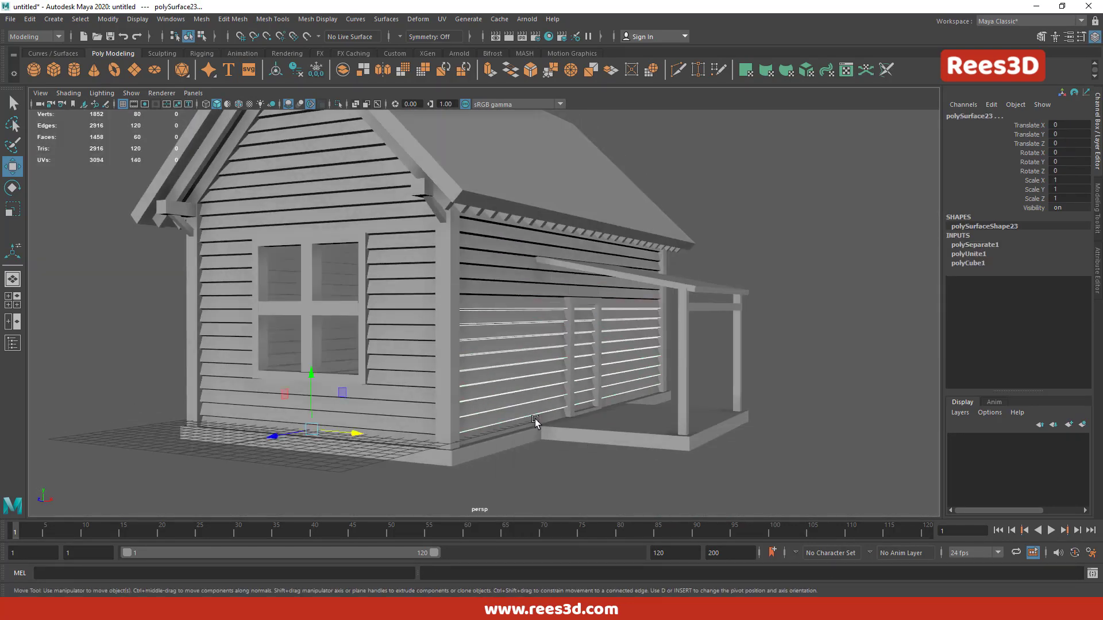
- In wireframe, move the wall boards' right-end vertices left to shorten them
mouse_move(646, 380)
left_mouse_down("alt")
mouse_move(511, 386)
mouse_move(770, 304)
left_mouse_up("alt")
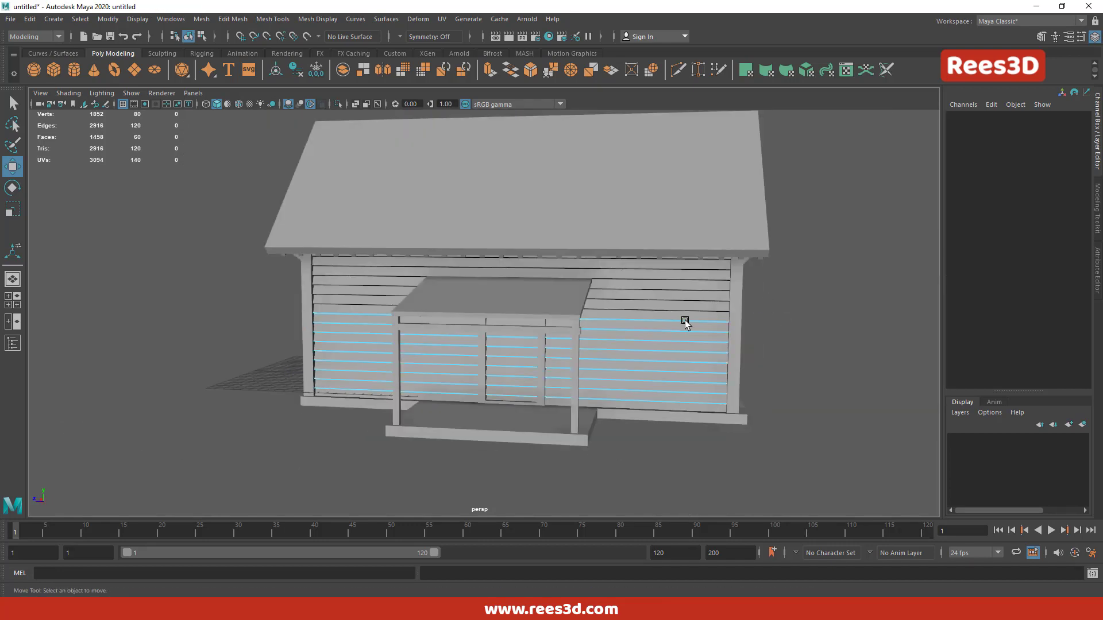
key("1")
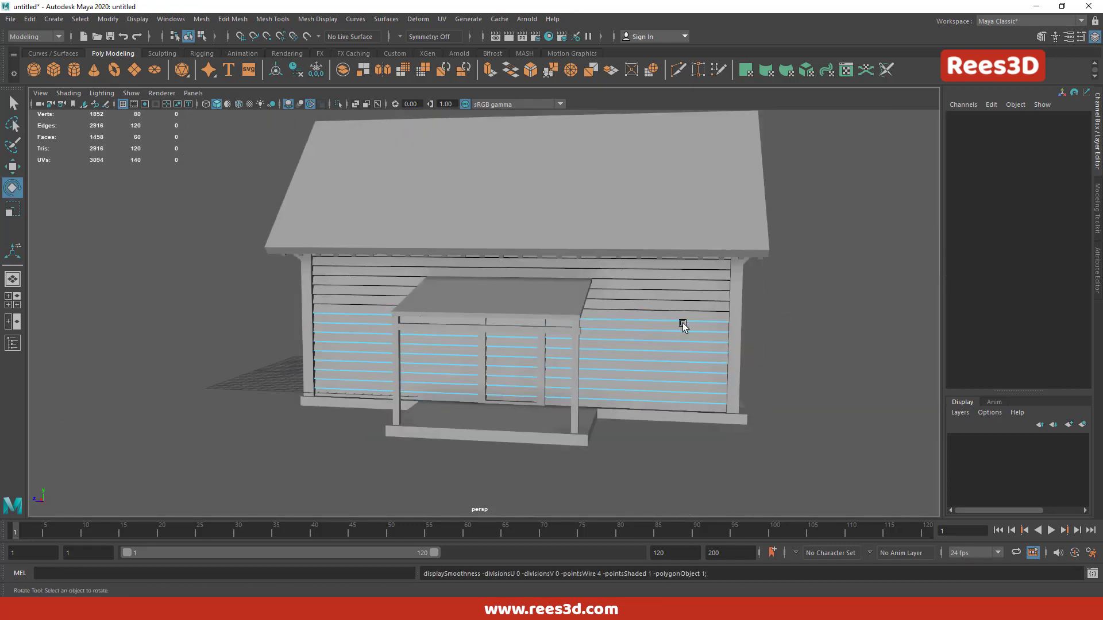
key("4")
left_click_drag(752, 295, 721, 416)
key("w")
left_click_drag(706, 357, 521, 384)
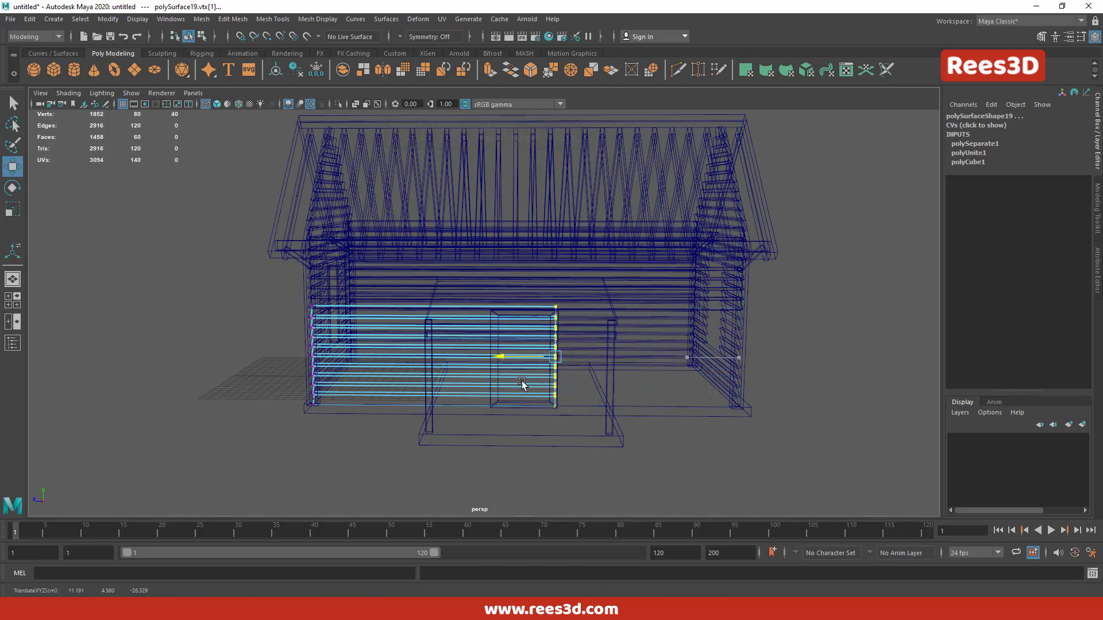
- Select several wall boards around the porch side of the house
mouse_move(335, 429)
left_mouse_down("alt")
mouse_move(492, 418)
mouse_move(456, 424)
left_mouse_up("alt")
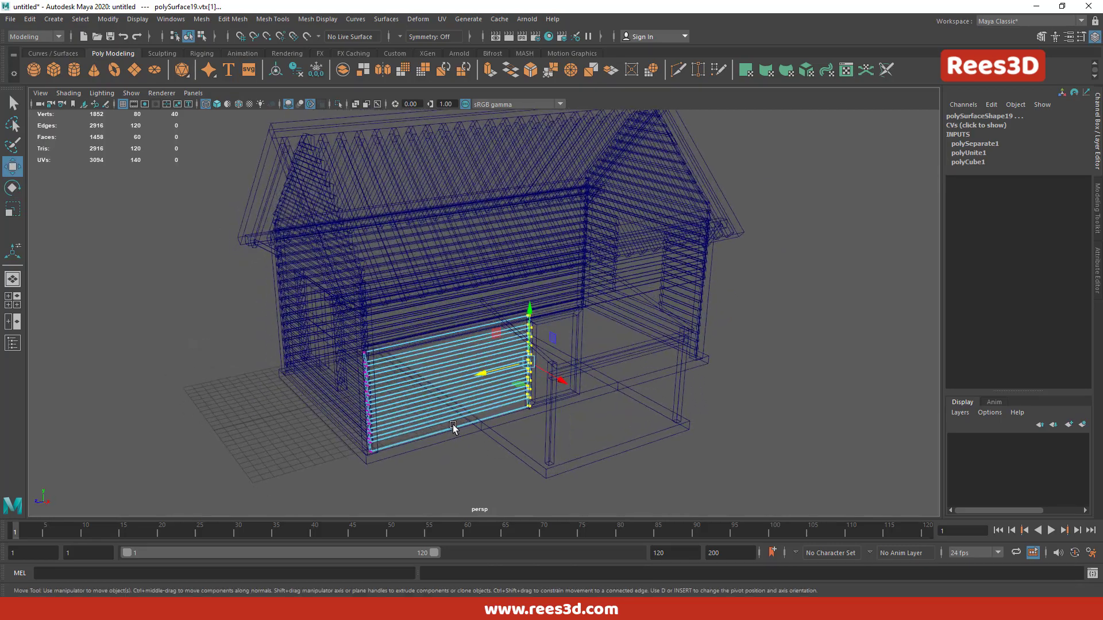
left_click(401, 384)
scroll(674, 309, "up", 5)
scroll(463, 345, "down", 3)
left_click_drag(463, 344, 623, 504)
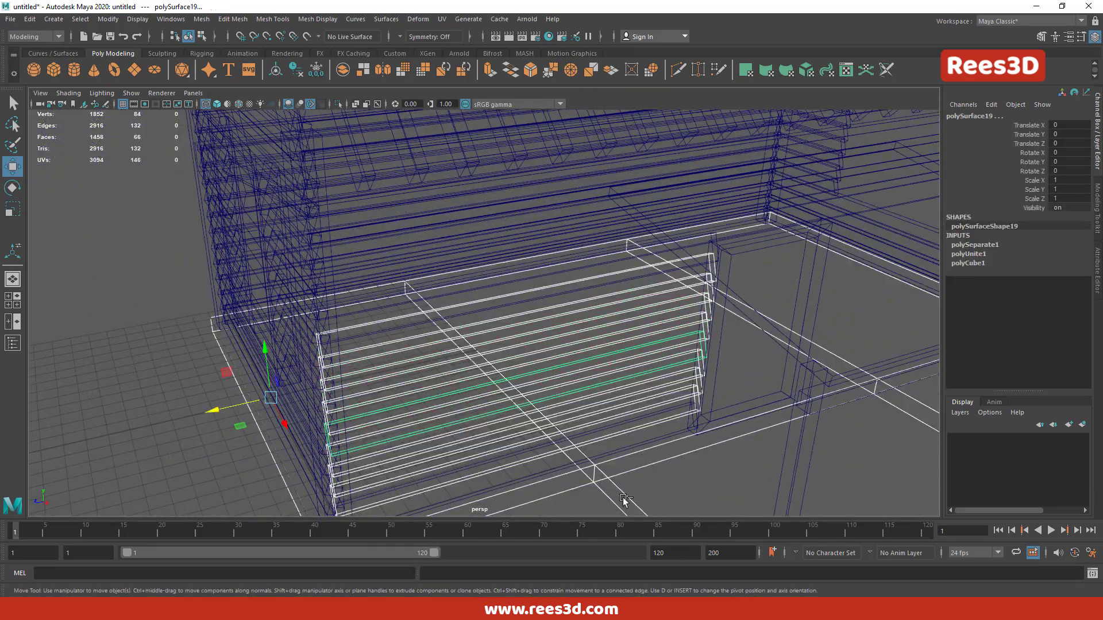
scroll(622, 505, "down", 5)
left_click_drag(581, 387, 891, 374, "alt")
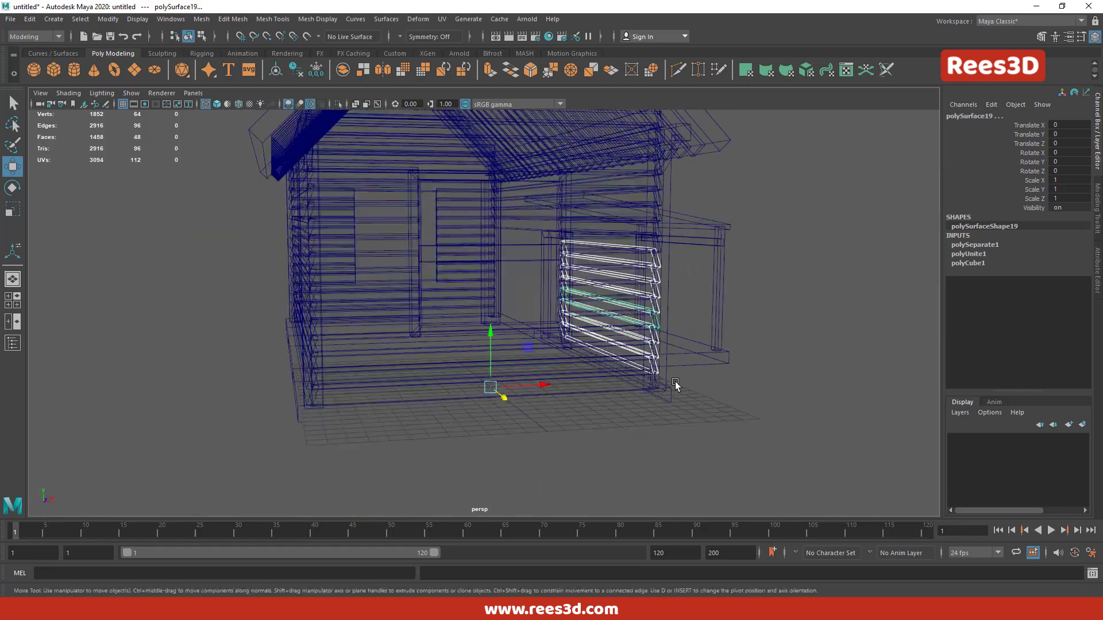
scroll(675, 383, "up", 5)
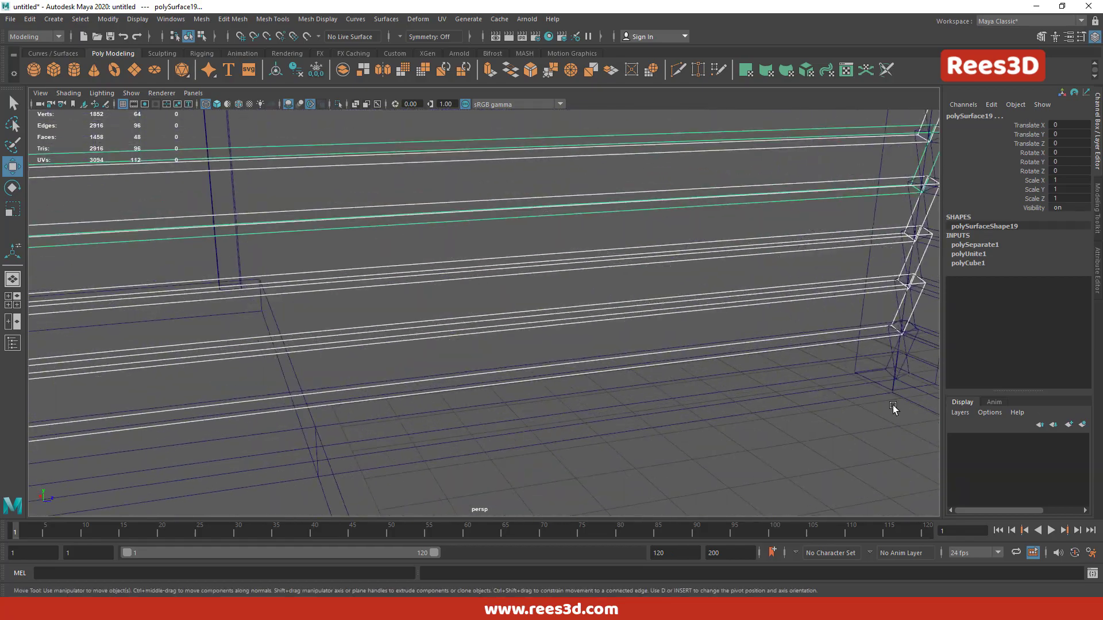
left_click(887, 332, "shift")
mouse_move(886, 332)
left_mouse_down("alt")
mouse_move(2, 369)
mouse_move(414, 370)
left_mouse_up("alt")
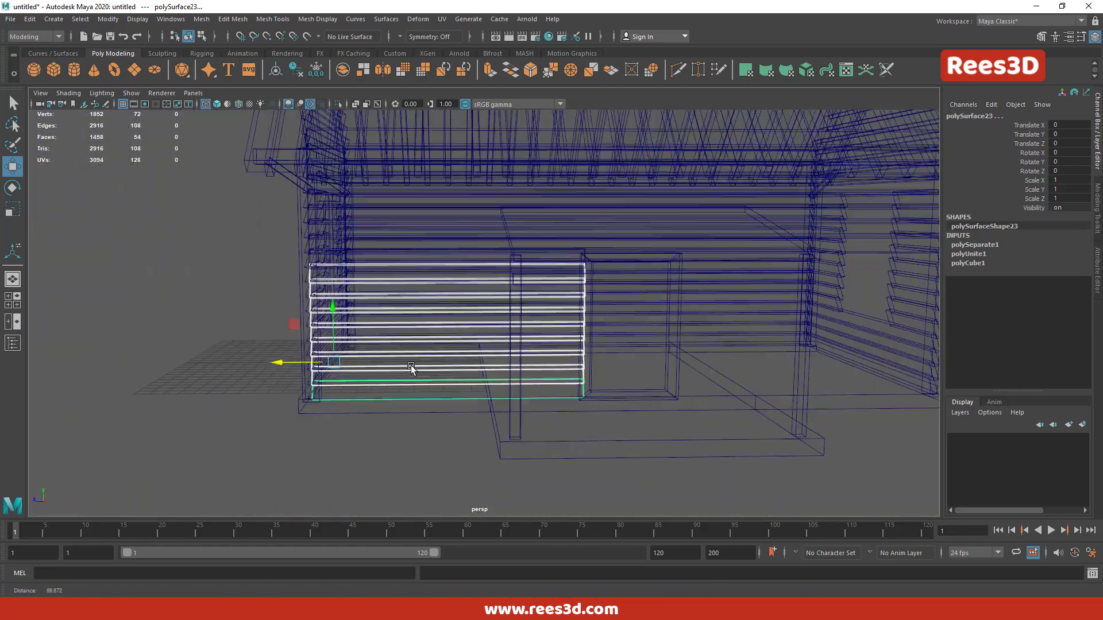
scroll(414, 369, "up", 5)
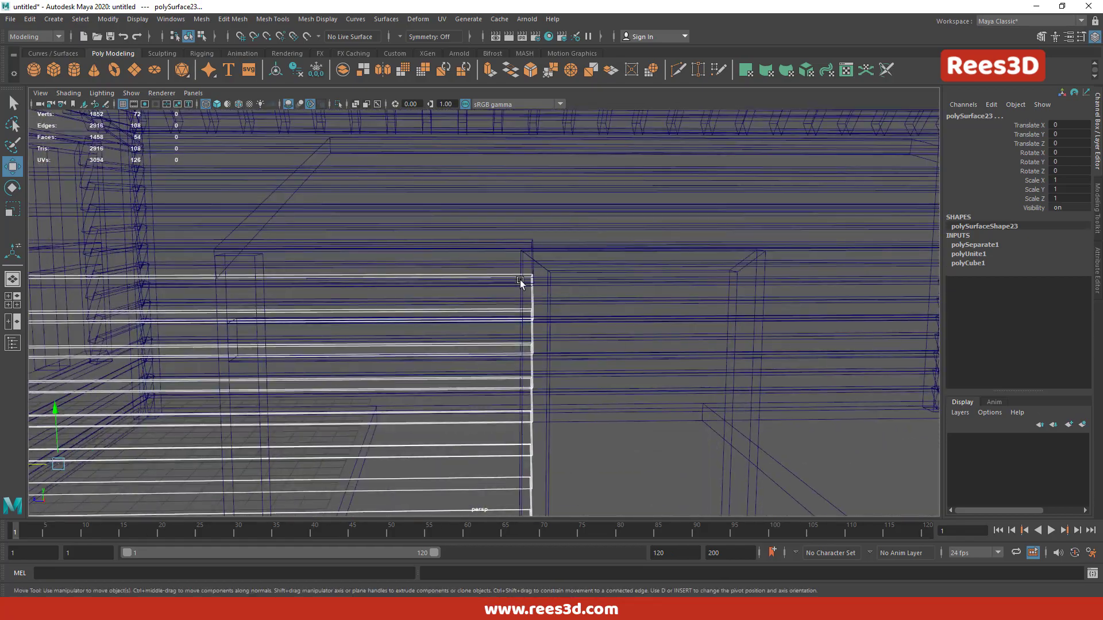
left_click(525, 283, "shift")
scroll(410, 380, "down", 5)
- Duplicate the selected boards and slide the copies along Z
key("ctrl+d")
middle_click_drag(409, 380, 575, 380)
key("space")
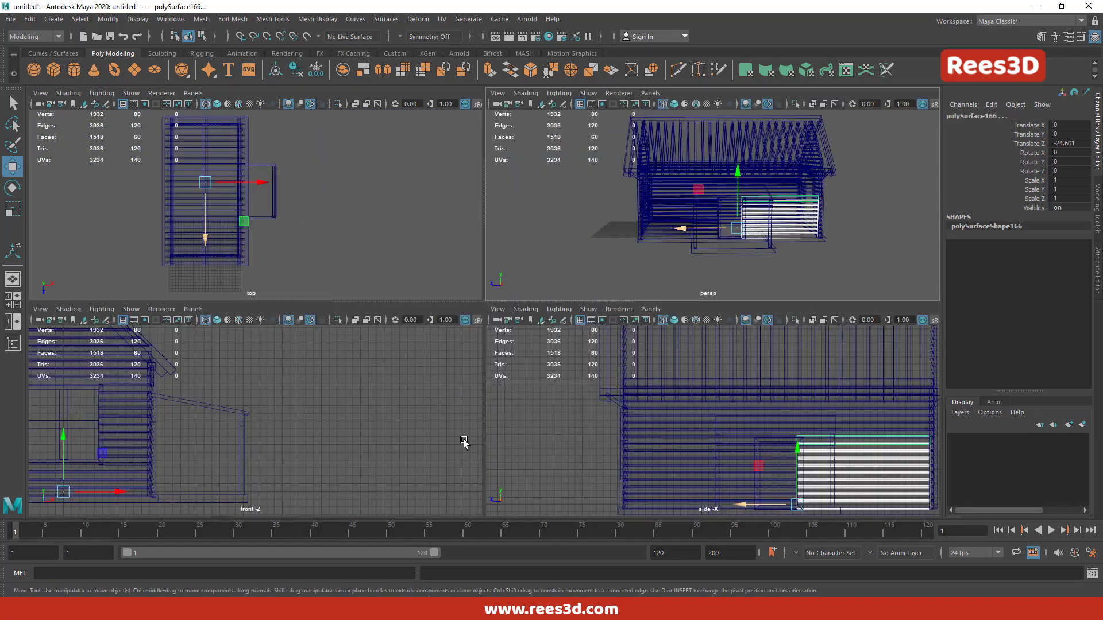
key("space")
scroll(744, 424, "up", 3)
scroll(743, 423, "down", 3)
left_click_drag(229, 460, 241, 468)
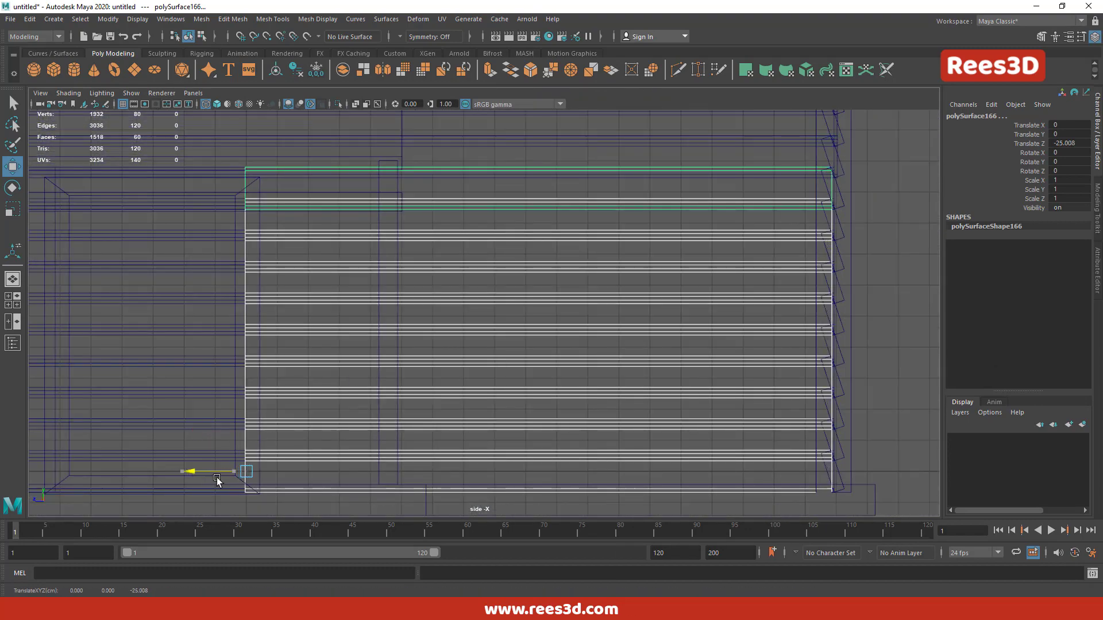
- Return to the single perspective view in shaded display and orbit below the house
key("space")
key("space")
left_click_drag(597, 302, 609, 322, "alt")
key("4")
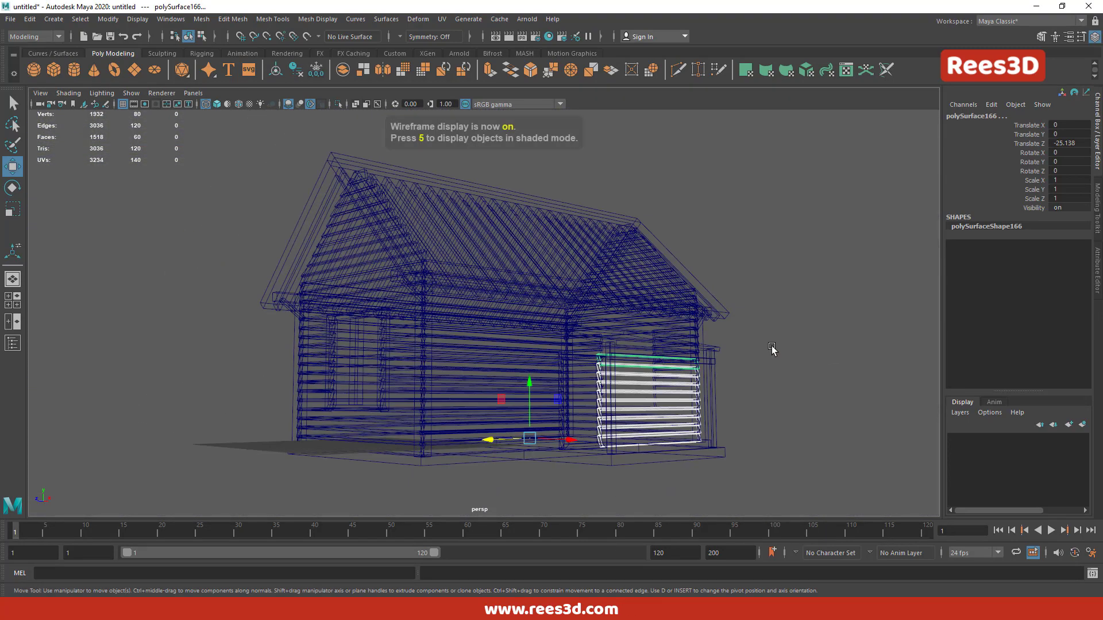
key("5")
scroll(625, 435, "down", 2)
mouse_move(615, 431)
left_mouse_down("alt")
mouse_move(697, 455)
mouse_move(561, 443)
left_mouse_up("alt")
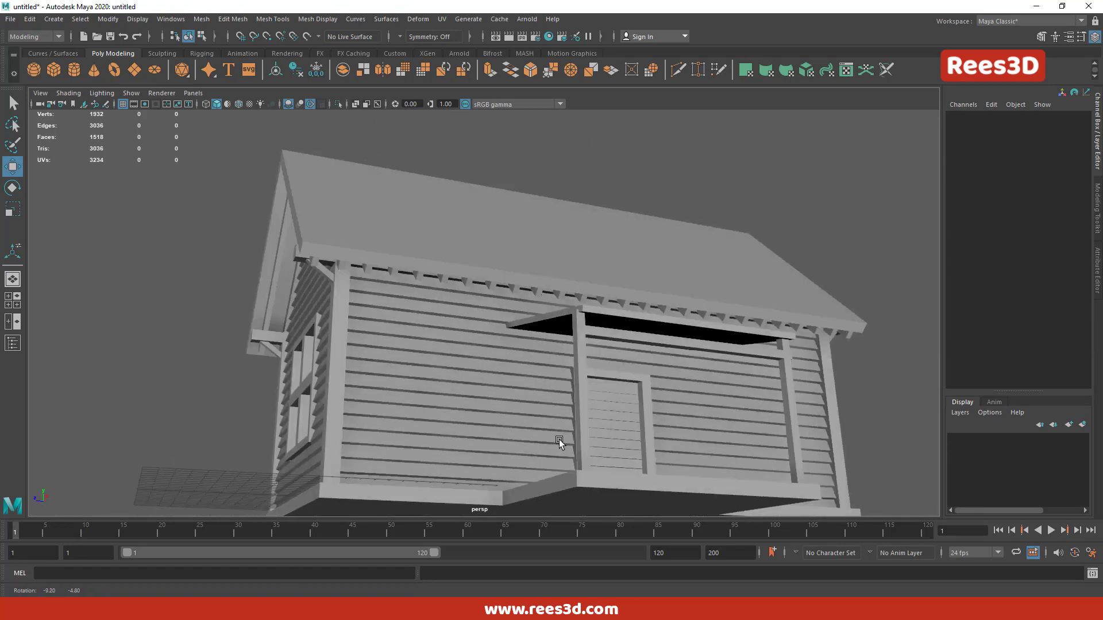
- Deselect the door and hide the floor grid
left_click(561, 443)
scroll(647, 460, "down", 3)
mouse_move(647, 460)
left_mouse_down("alt")
mouse_move(513, 495)
mouse_move(537, 445)
mouse_move(605, 463)
left_mouse_up("alt")
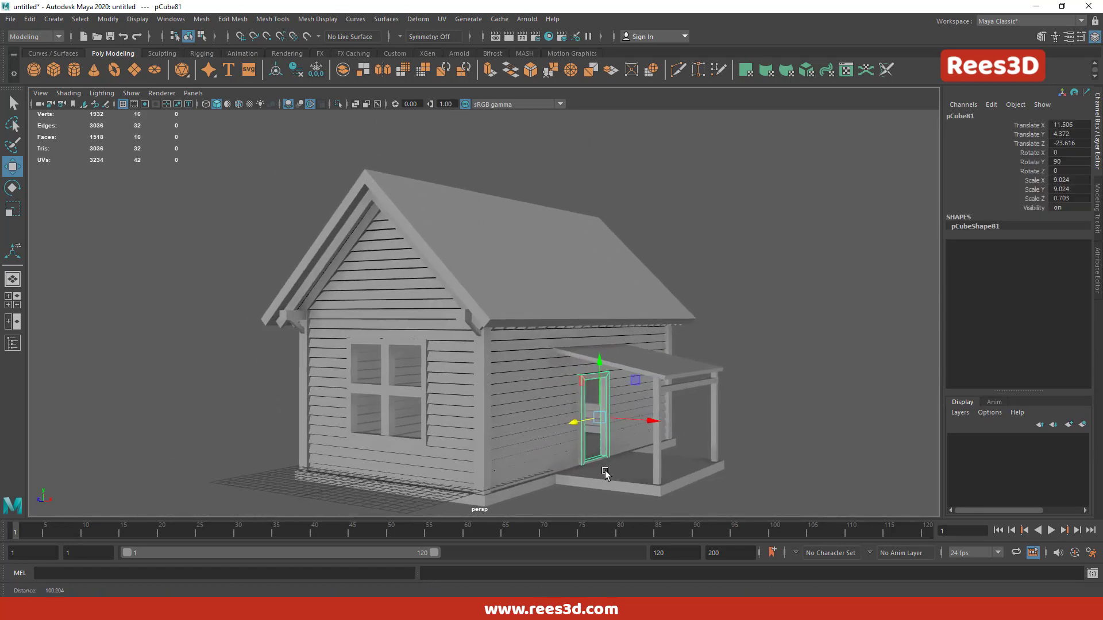
scroll(537, 399, "up", 2)
scroll(536, 398, "up", 3)
left_click(123, 105)
left_click(733, 340)
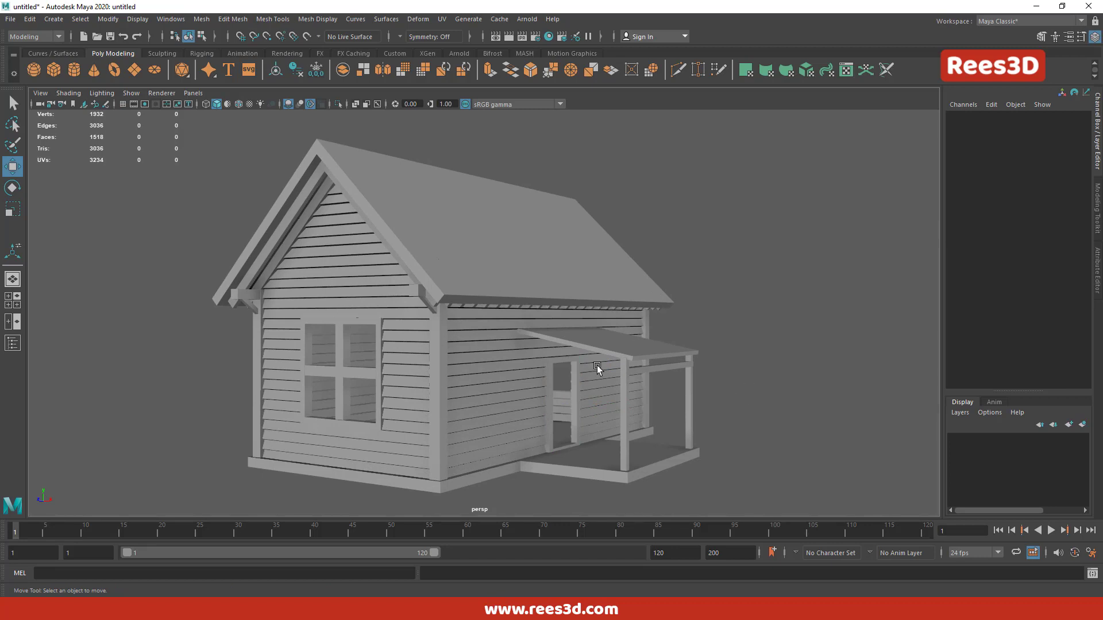
- Select the corner posts, roof trim, a bracket, both porch posts and the porch beam
left_click(440, 341)
left_click(250, 306, "shift")
left_click(275, 224, "shift")
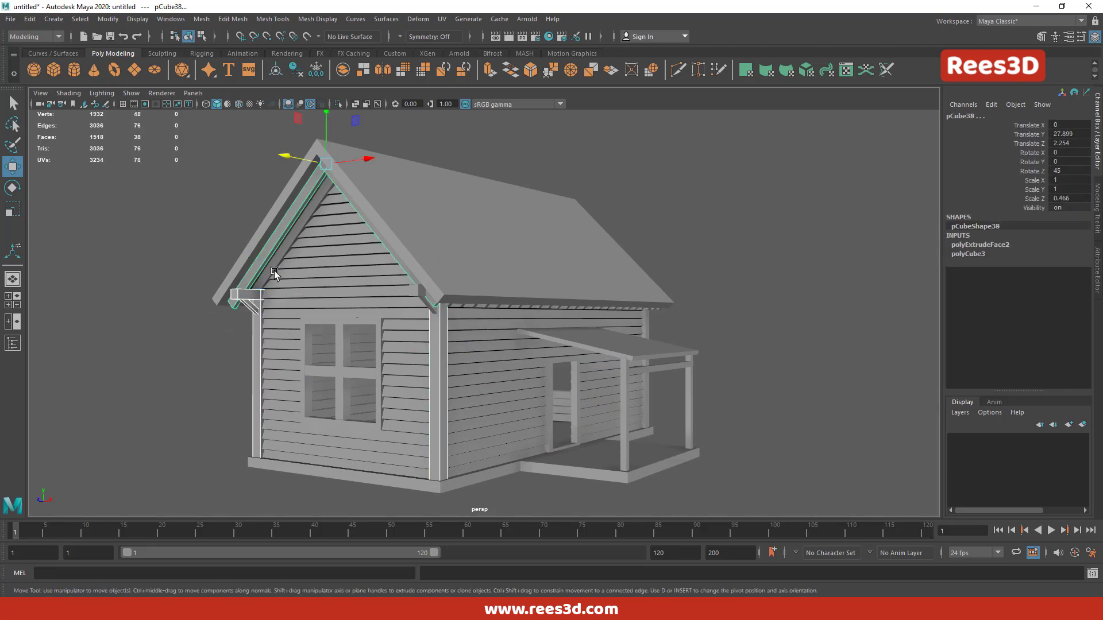
left_click(416, 292, "shift")
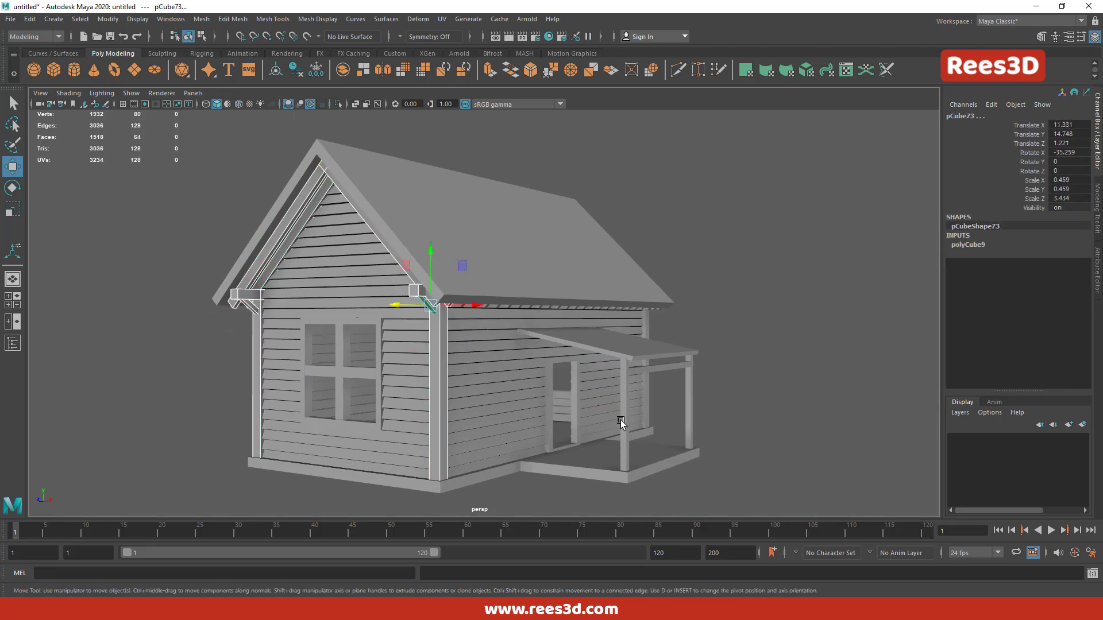
left_click(622, 423, "shift")
left_click(661, 366, "shift")
left_click(683, 383, "shift")
- Add the remaining eave brackets and the gable trim to the selection
left_click_drag(726, 413, 527, 357, "alt")
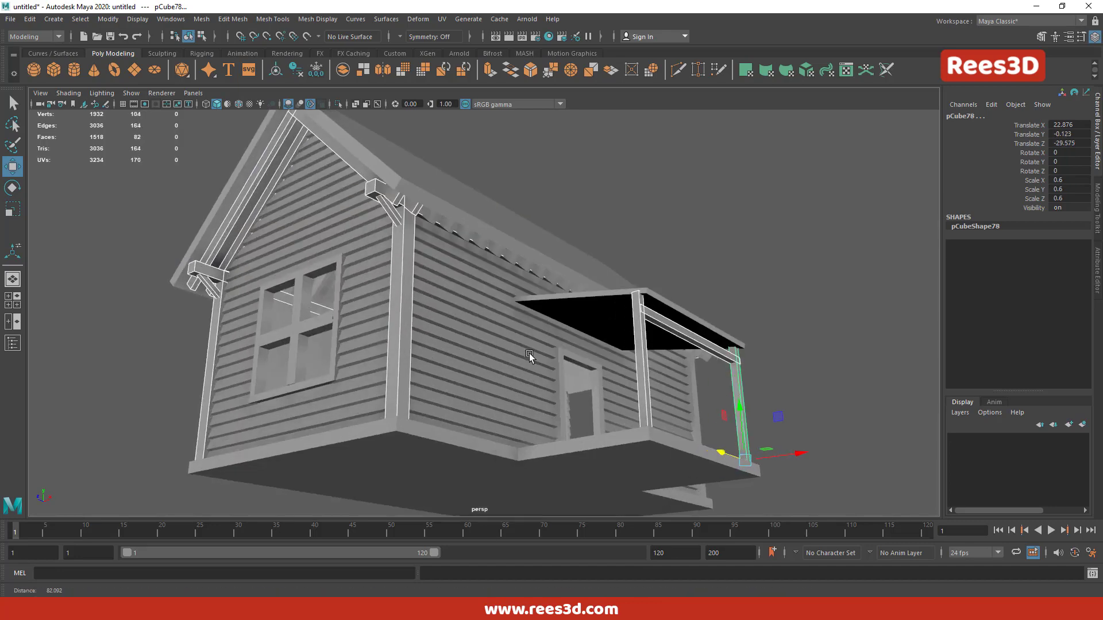
scroll(620, 435, "up", 5)
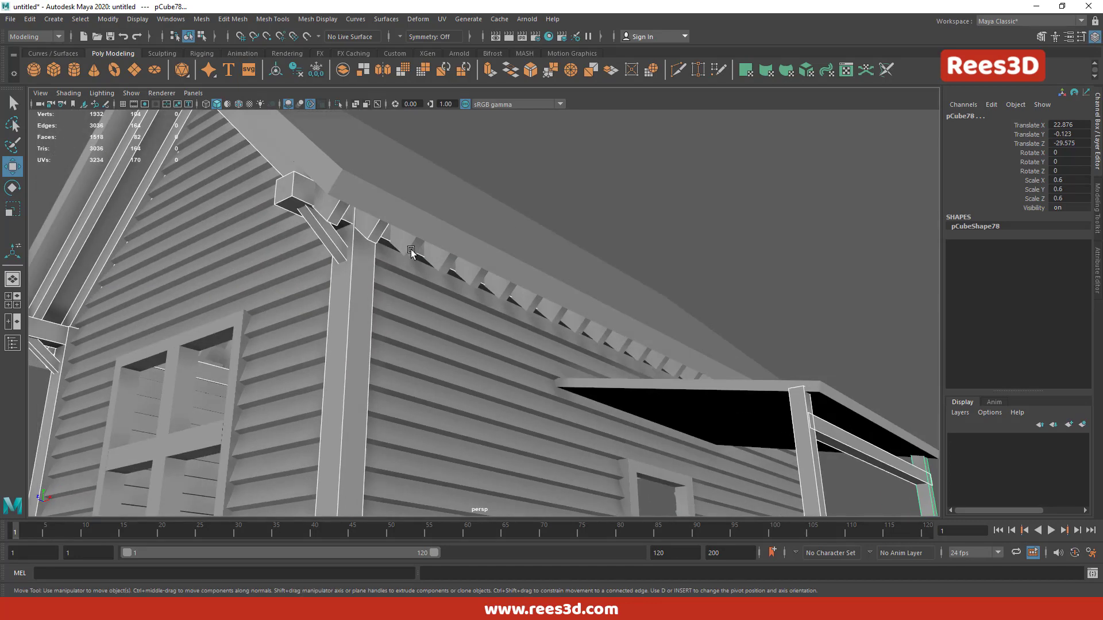
left_click(637, 349, "shift")
left_click_drag(637, 349, 588, 328, "alt")
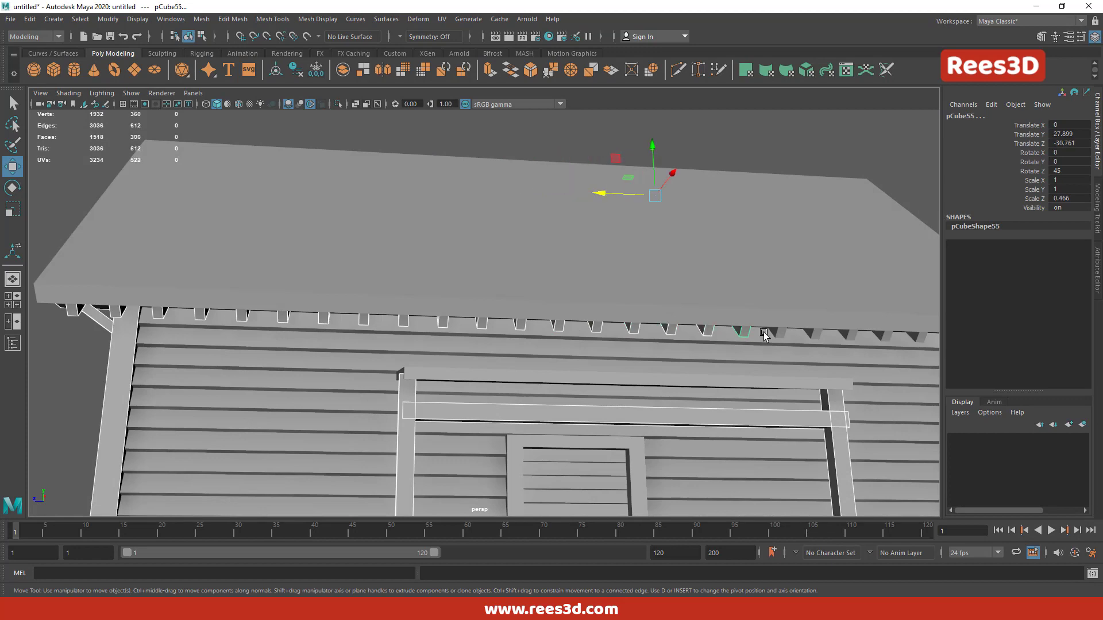
left_click(850, 339, "shift")
middle_click_drag(850, 339, 632, 343, "alt")
left_click(691, 341, "shift")
left_click(725, 340, "shift")
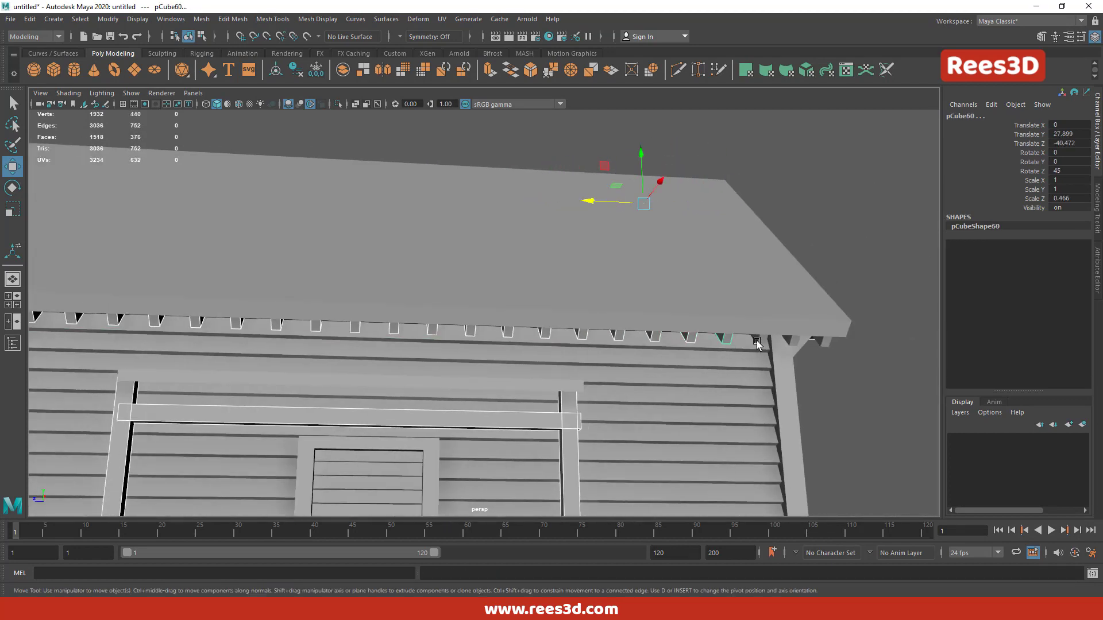
left_click(826, 344, "shift")
left_click_drag(825, 345, 714, 377, "alt")
left_click(876, 344, "shift")
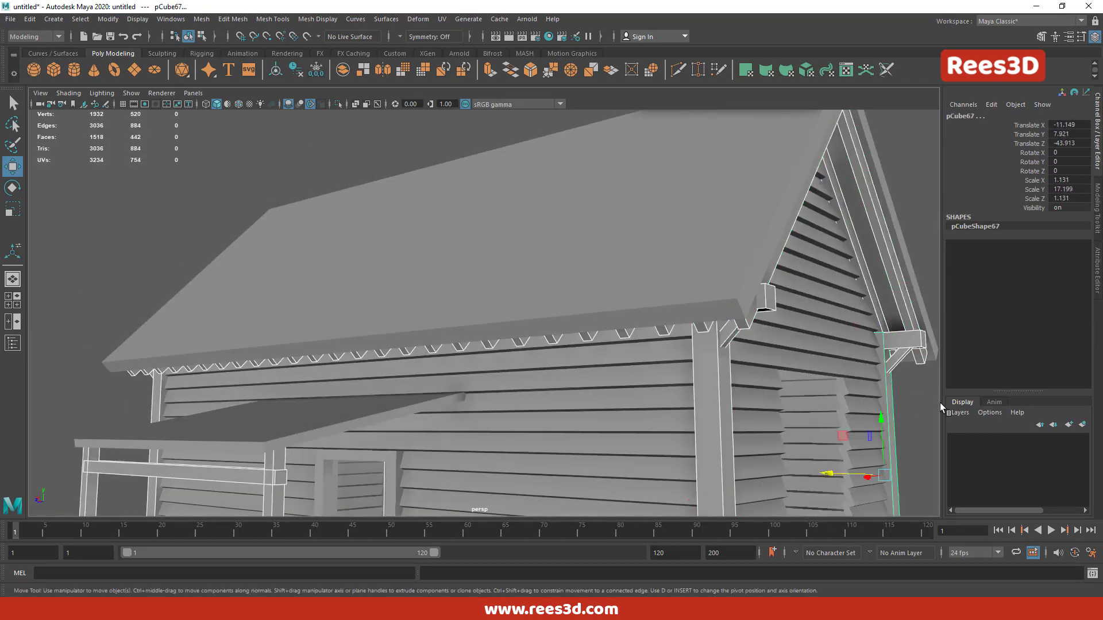
- Give the selected posts and trim a new dark-red Blinn material
key("a")
left_click_drag(574, 288, 677, 270, "alt")
right_click_drag(685, 259, 685, 564)
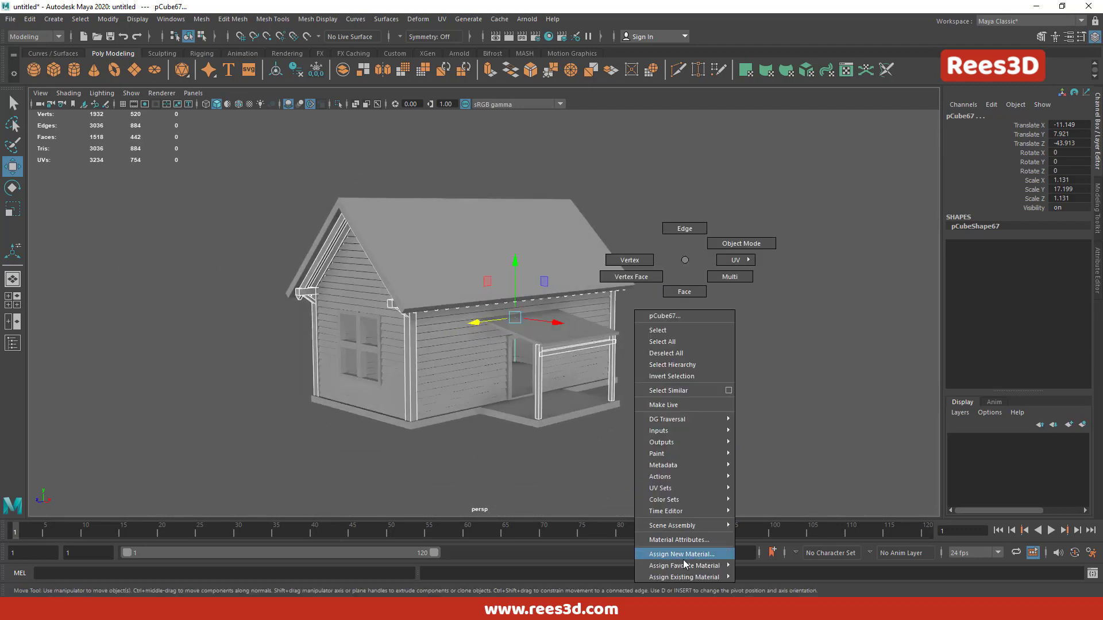
left_click(472, 289)
left_click(940, 242)
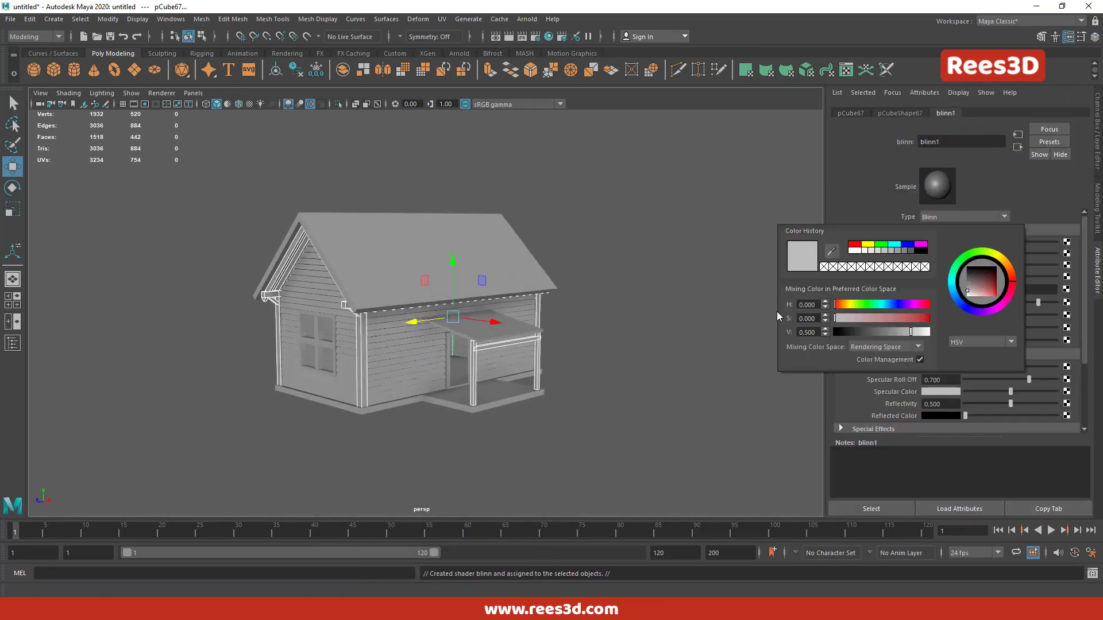
left_click(855, 245)
left_click(872, 332)
left_click(655, 387)
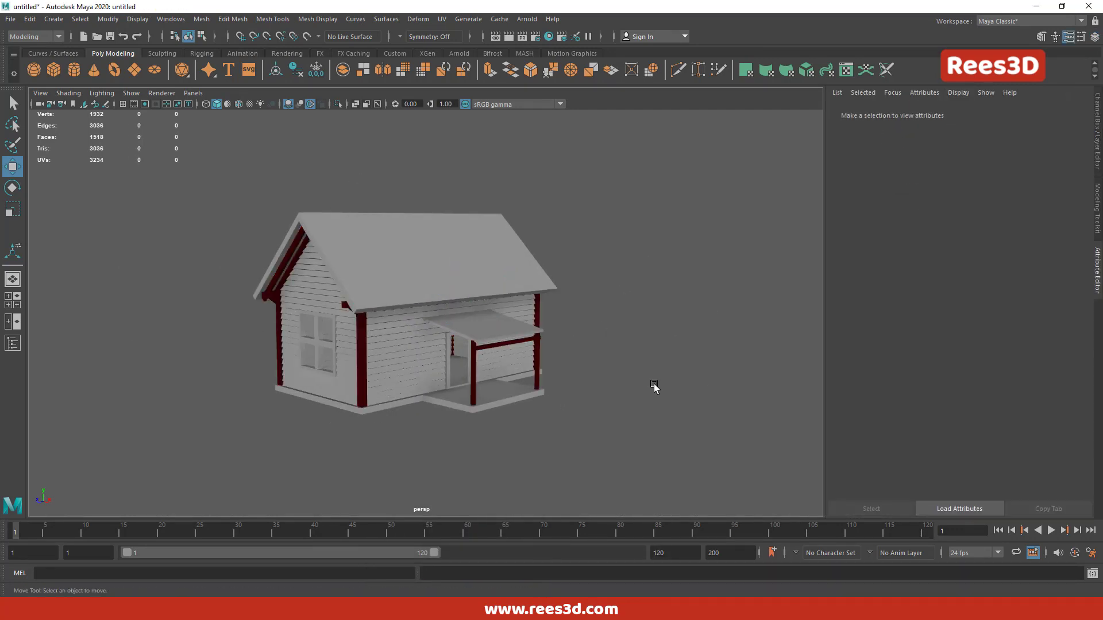
- Select the main roof and porch roof and assign them a new red Blinn material
mouse_move(655, 387)
left_mouse_down("alt")
mouse_move(627, 438)
mouse_move(677, 443)
mouse_move(577, 359)
left_mouse_up("alt")
left_click(552, 310)
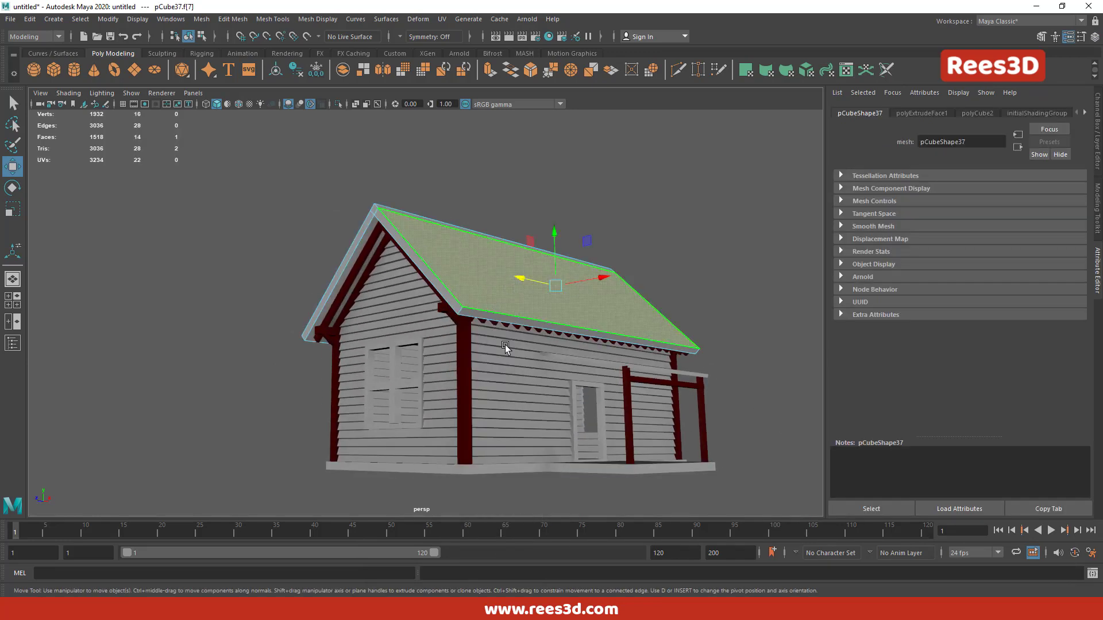
left_click_drag(505, 345, 699, 213, "alt")
left_click(597, 345, "shift")
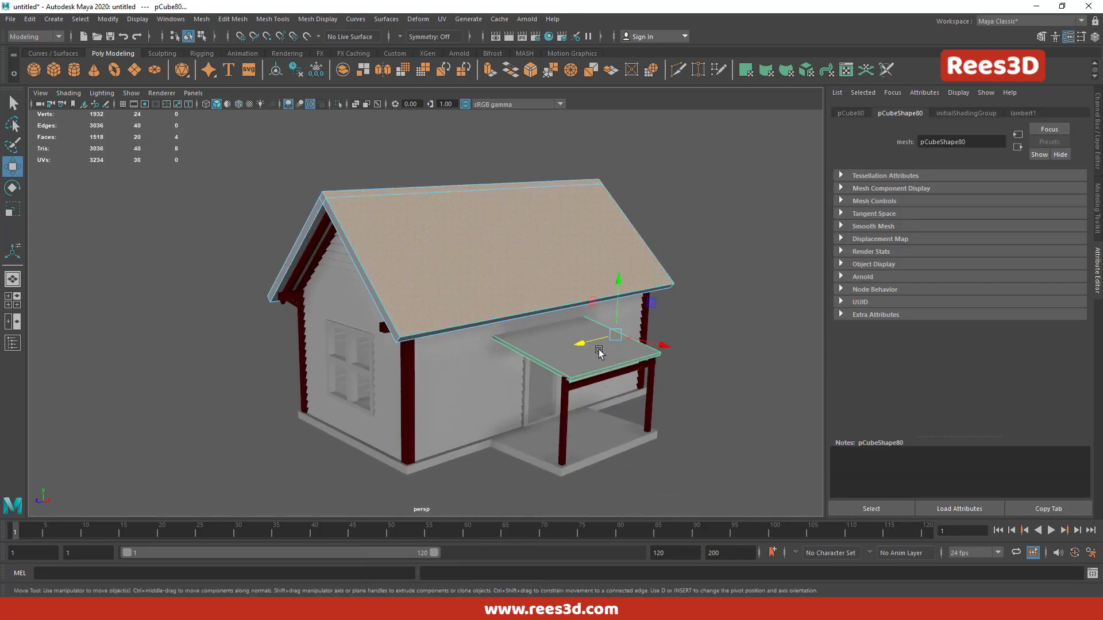
right_click_drag(709, 178, 712, 406)
left_click(476, 293)
left_click(940, 242)
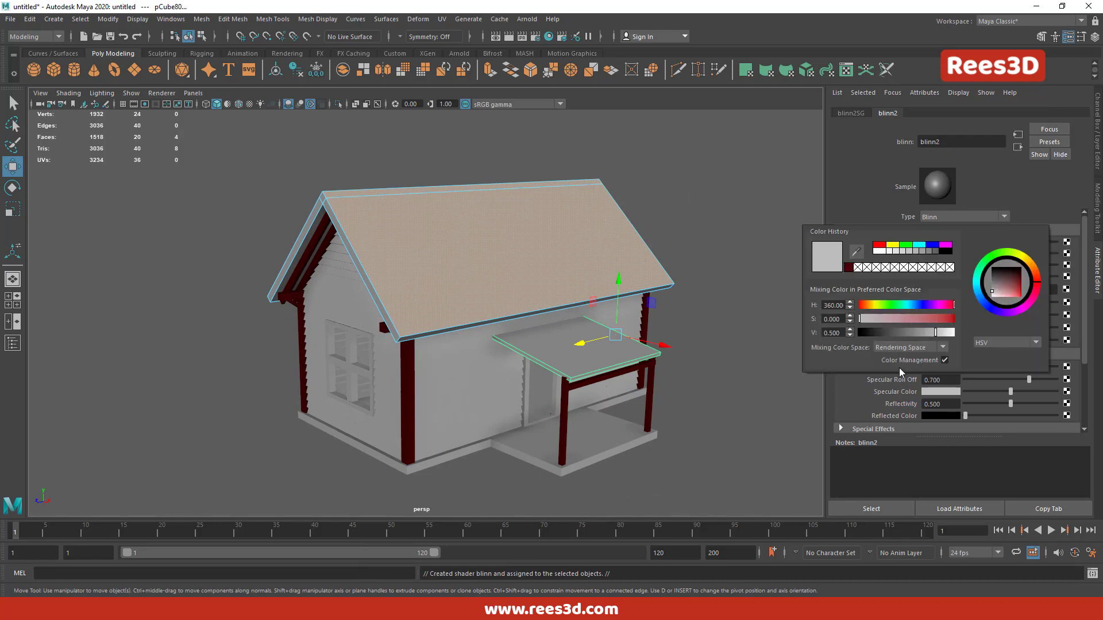
left_click(941, 242)
left_click_drag(824, 303, 864, 306)
left_click(678, 402)
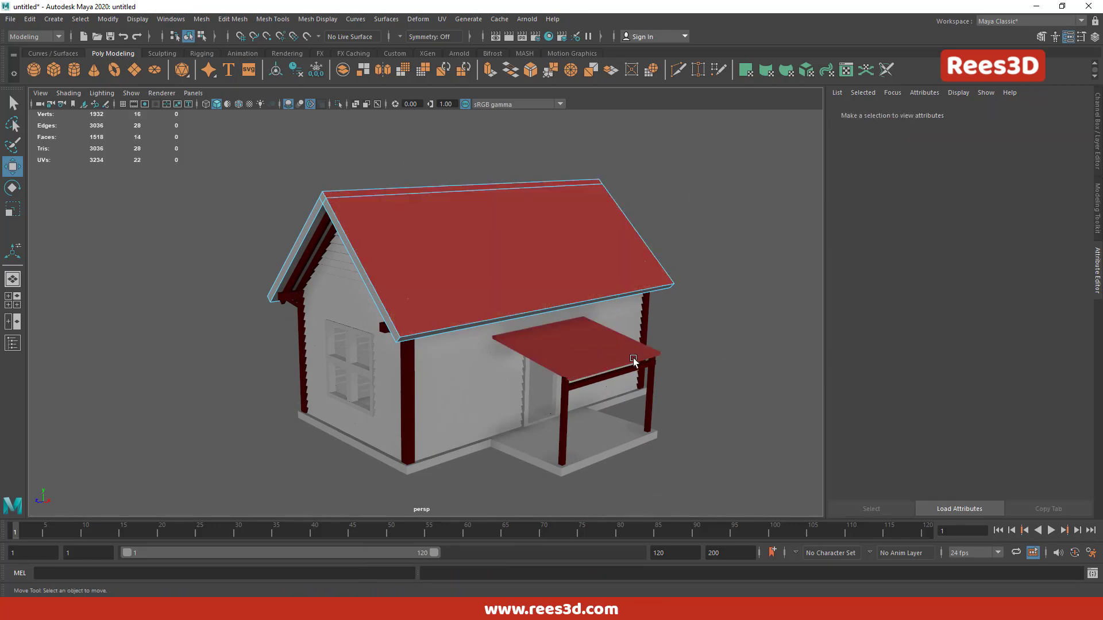
mouse_move(678, 402)
left_mouse_down("alt")
mouse_move(653, 381)
mouse_move(702, 345)
mouse_move(689, 332)
mouse_move(775, 345)
mouse_move(512, 291)
mouse_move(540, 324)
left_mouse_up("alt")
- Select the window frame and cross mullion, then pick the mullion's vertices
left_click(540, 324)
left_click(287, 279)
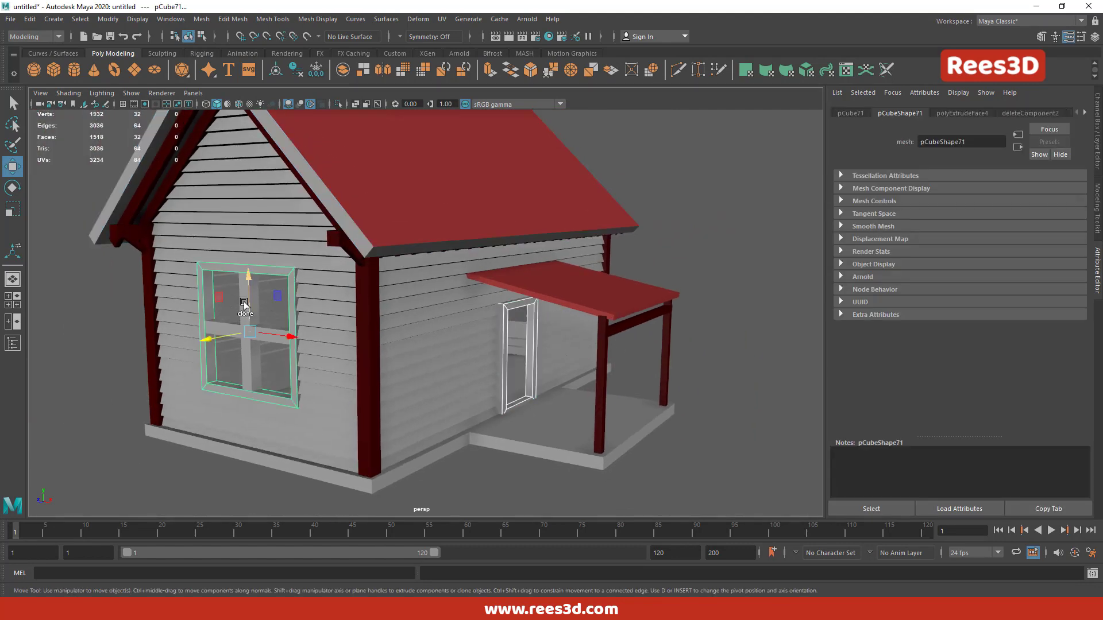
left_click(270, 336)
mouse_move(270, 336)
left_mouse_down("alt")
mouse_move(377, 327)
mouse_move(354, 330)
left_mouse_up("alt")
key("e")
key("r")
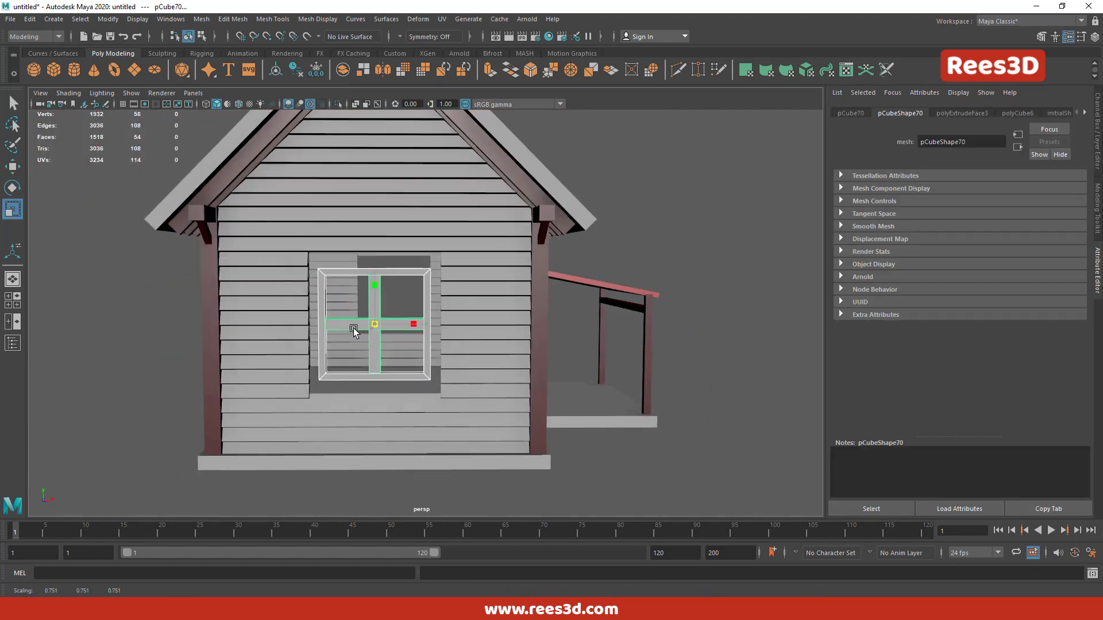
key("f")
key("ctrl+F9")
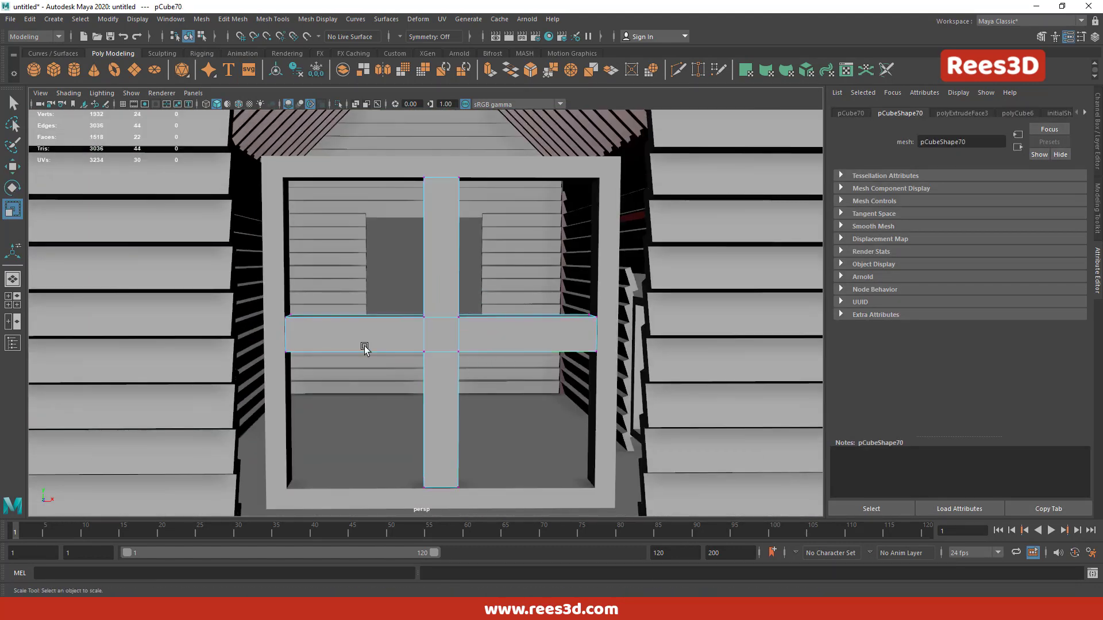
left_click_drag(409, 168, 473, 520, "shift")
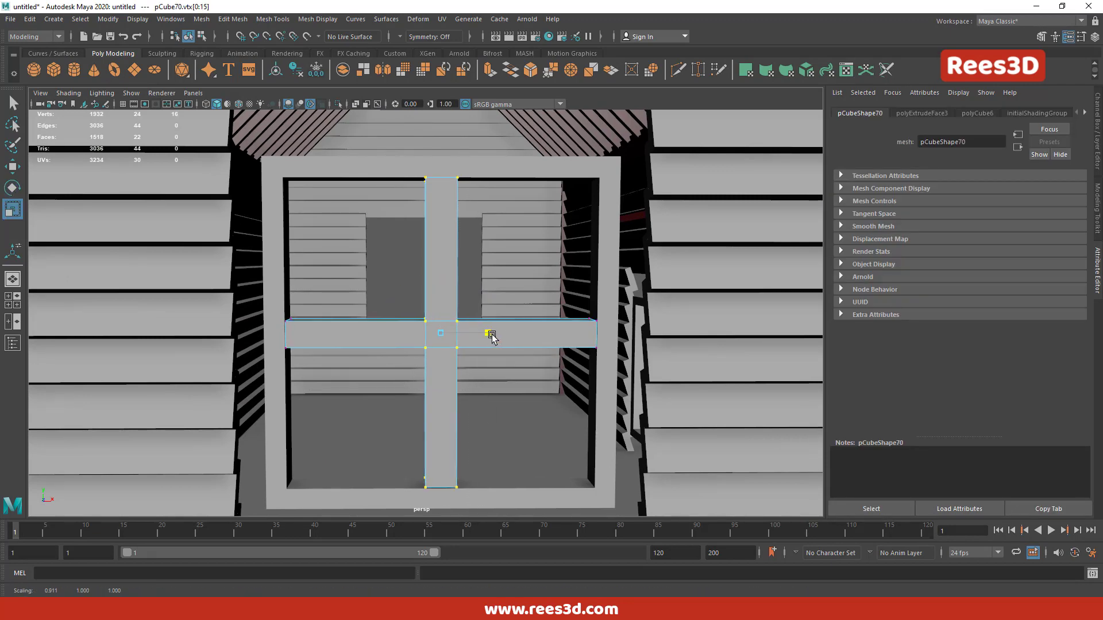
scroll(493, 337, "down", 3)
scroll(508, 402, "down", 3)
mouse_move(488, 271)
left_mouse_down("alt")
mouse_move(236, 440)
mouse_move(298, 431)
left_mouse_up("alt")
scroll(294, 427, "down", 3)
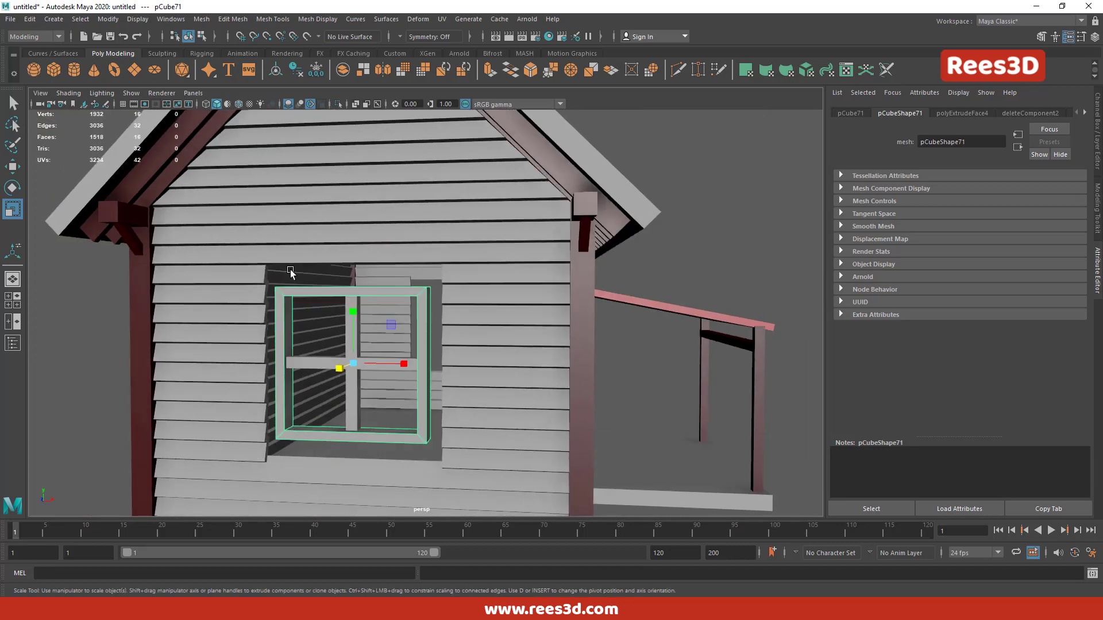
- Stretch the siding board beside the window out to the corner post
left_click(361, 280)
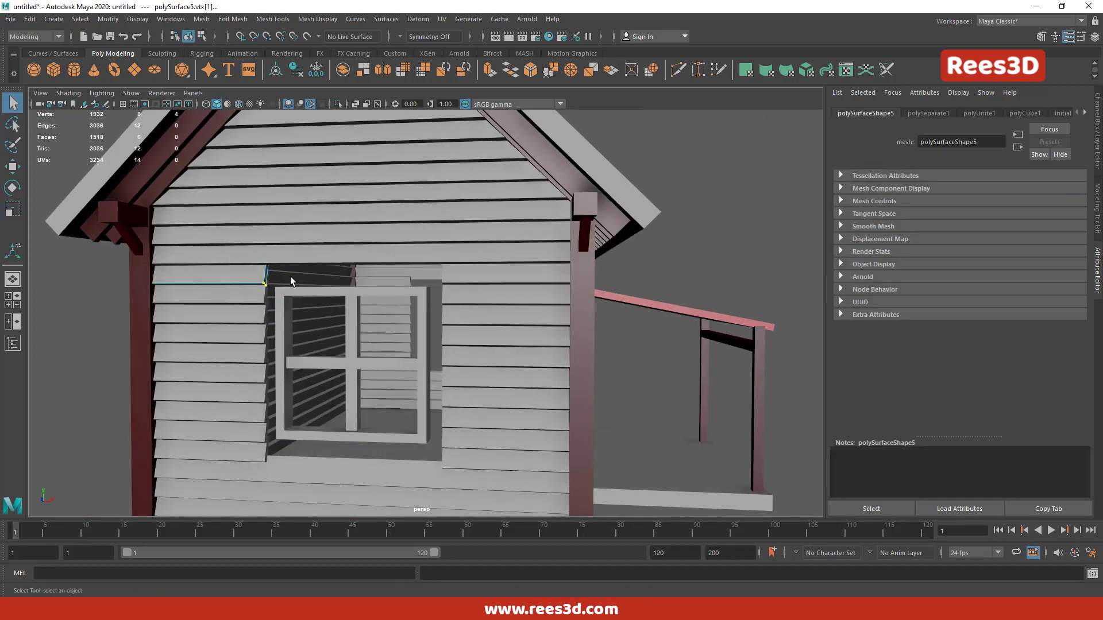
key("w")
left_click(547, 279)
left_click(422, 278)
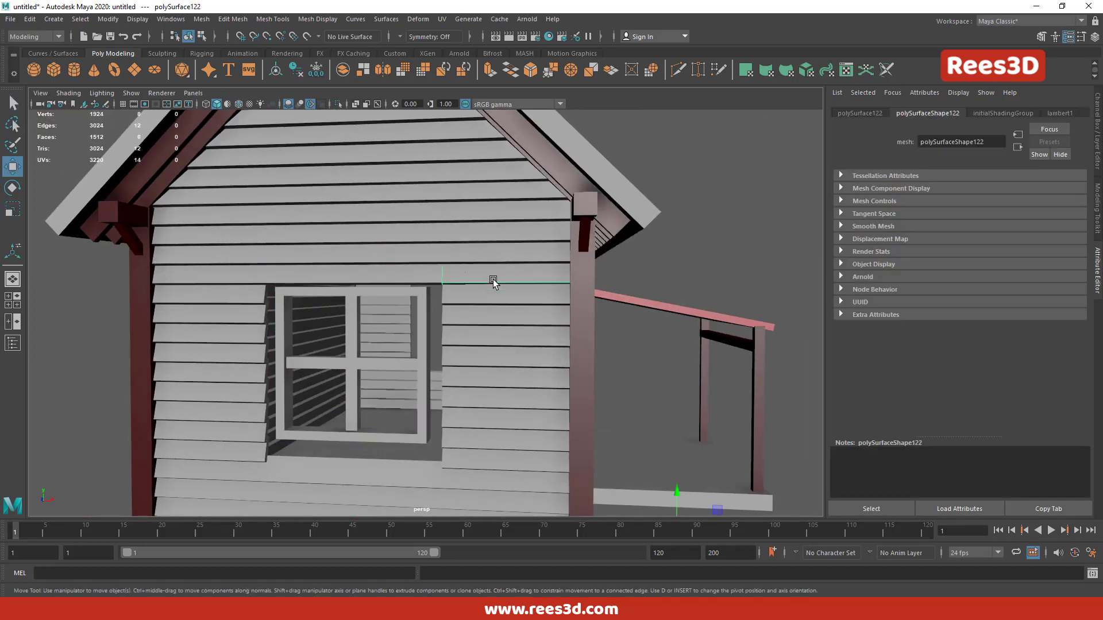
left_click_drag(512, 271, 635, 279)
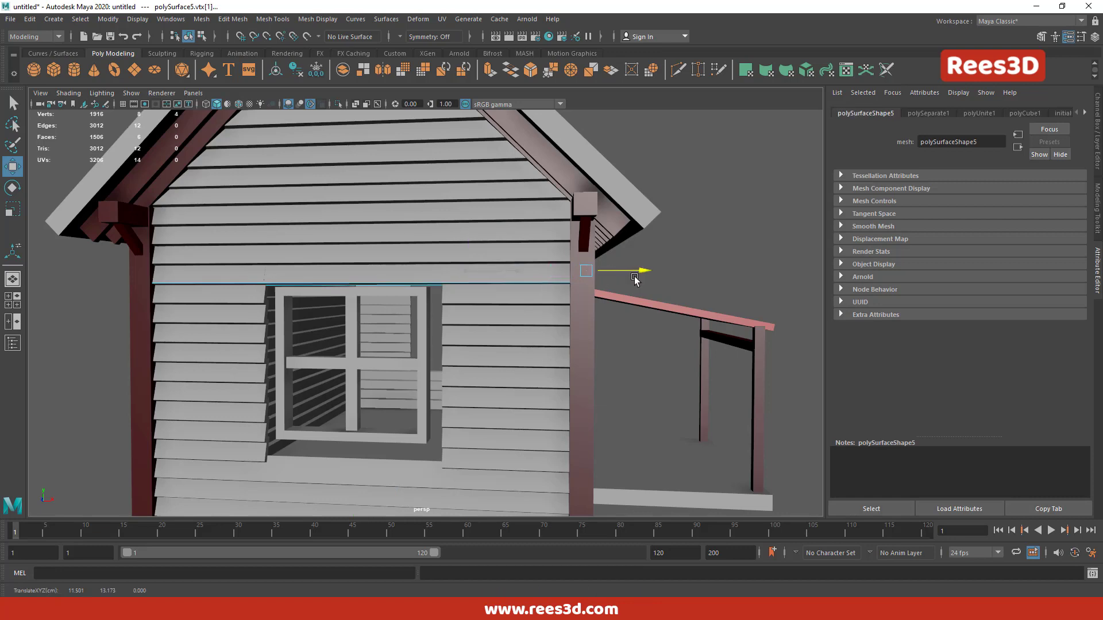
- Delete a board below the window and extend the lower boards up to the window frame
left_click_drag(341, 412, 421, 419, "alt")
left_click(340, 402)
key("Delete")
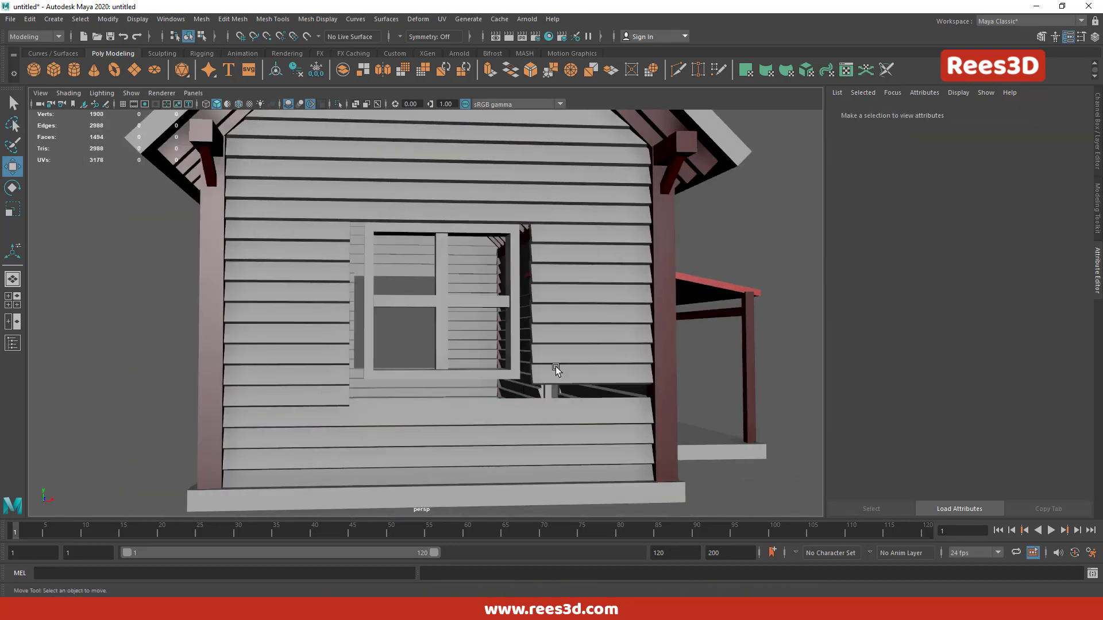
left_click(345, 395)
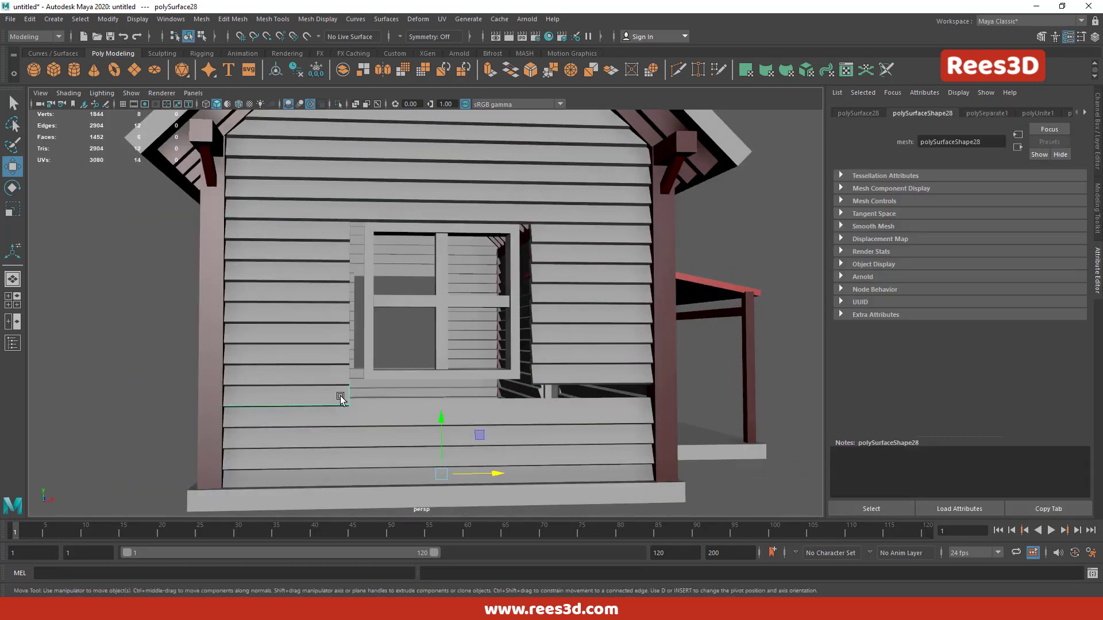
left_click_drag(397, 400, 691, 393)
left_click(331, 386, "shift")
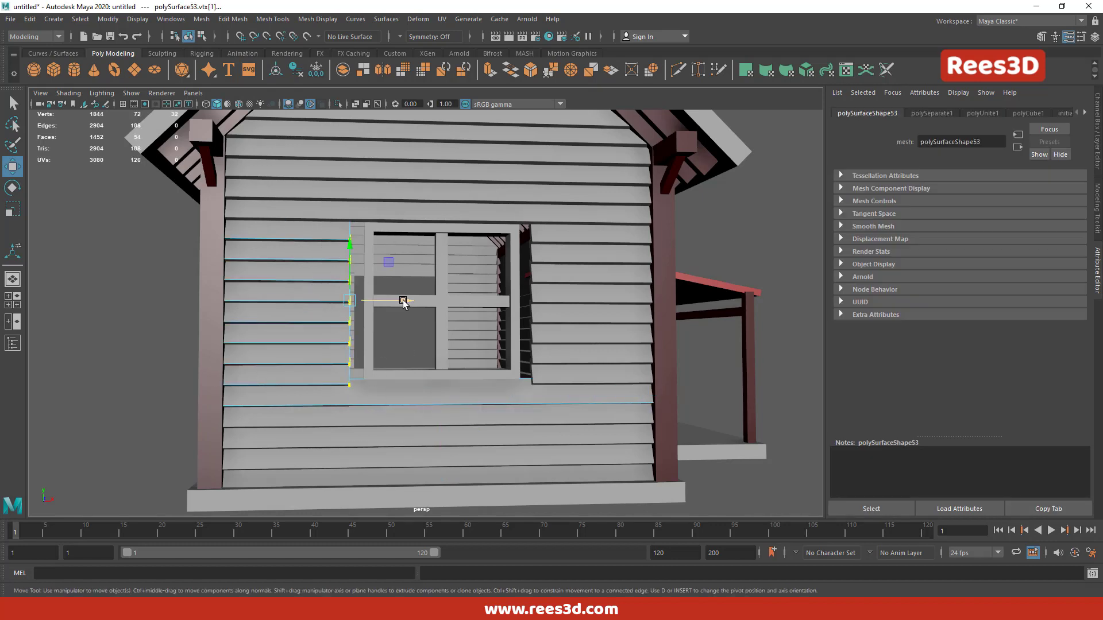
left_click_drag(403, 301, 423, 301)
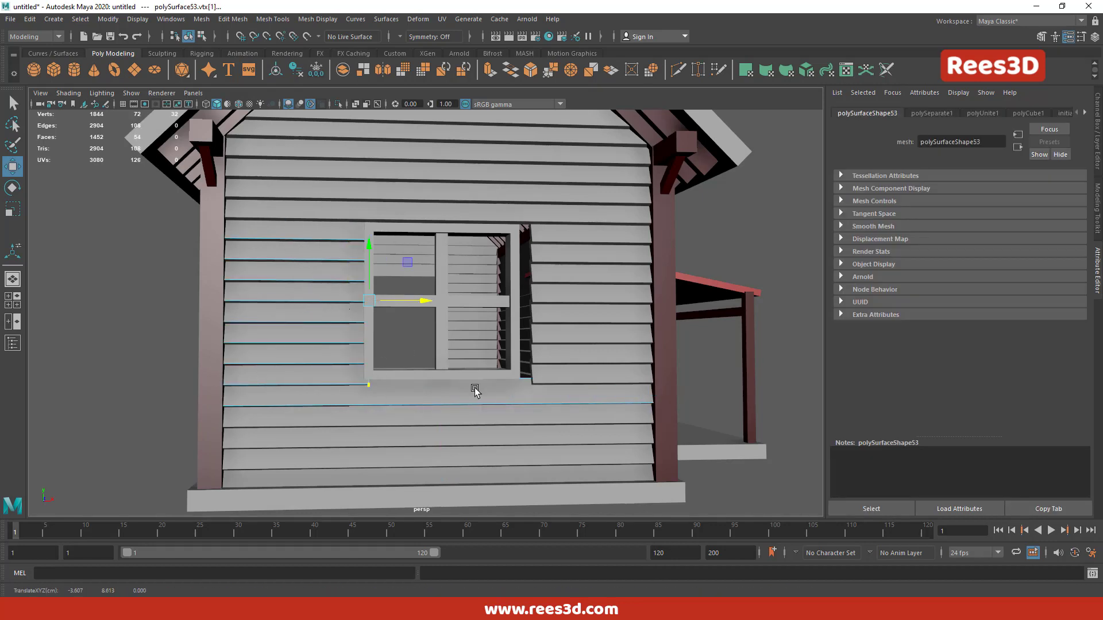
- Select the window frame's top vertices and constrain movement to the horizontal axis
left_click_drag(572, 300, 468, 405, "alt")
right_click_drag(468, 405, 410, 361, "alt")
middle_click_drag(410, 360, 731, 345, "alt")
left_click(550, 320)
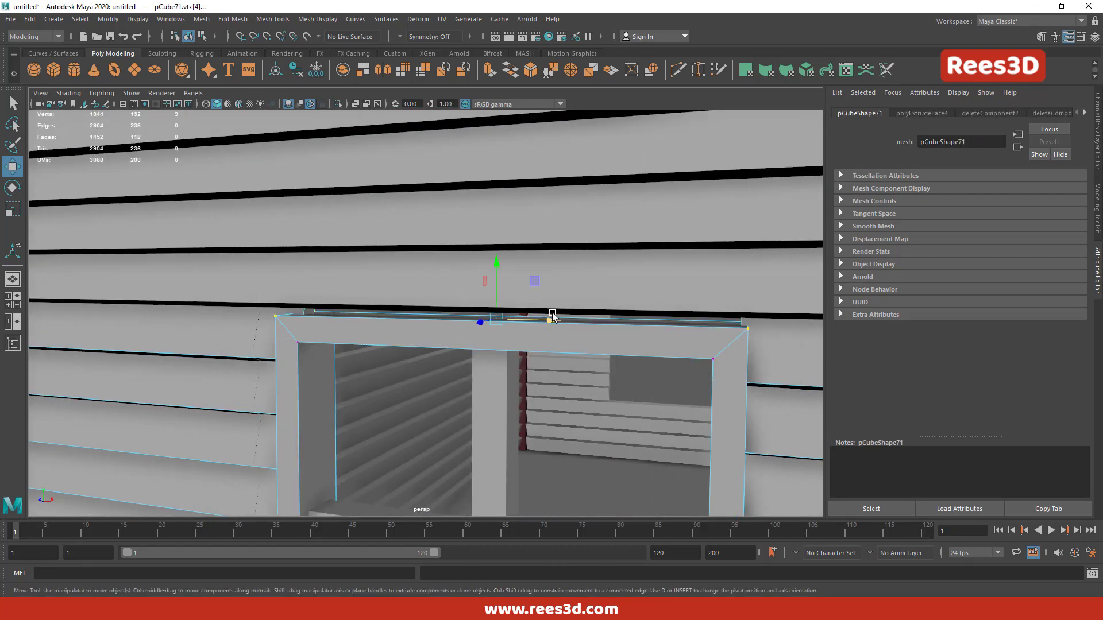
left_click_drag(243, 268, 710, 309)
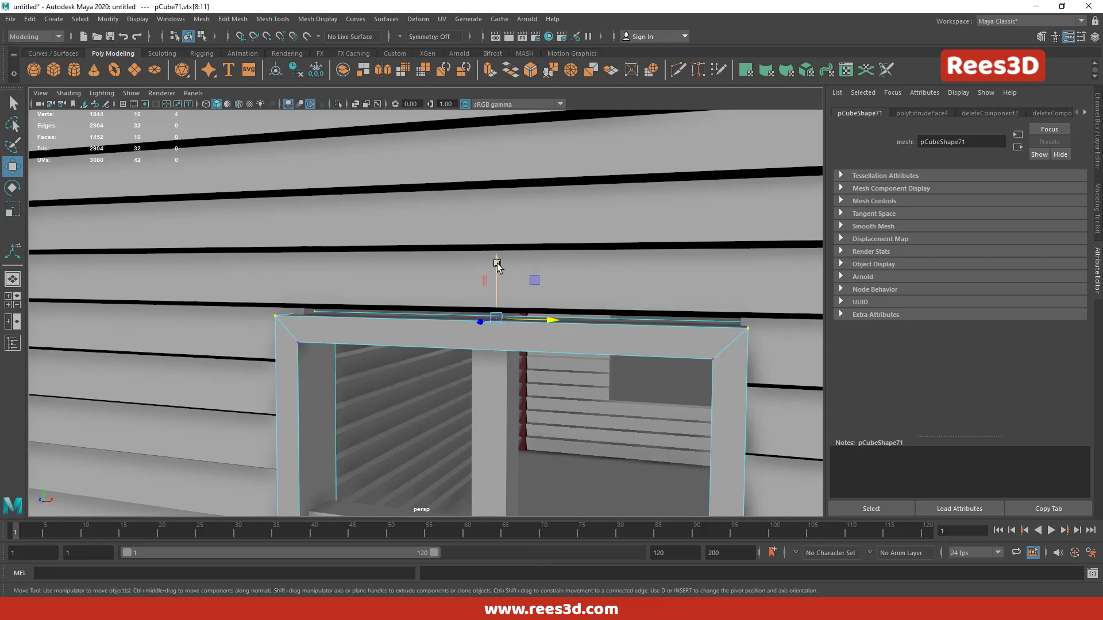
scroll(498, 265, "down", 5)
scroll(540, 357, "up", 3)
left_click(684, 280)
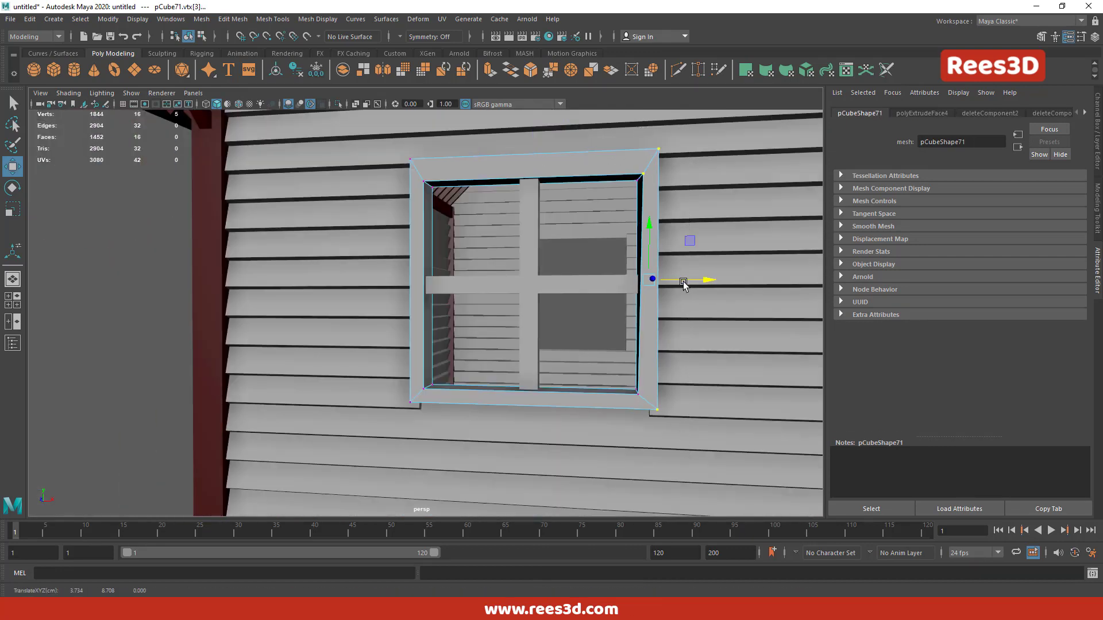
- Widen the frame's top vertices slightly and shift its bottom-edge vertices vertically
left_click_drag(434, 226, 488, 167, "alt")
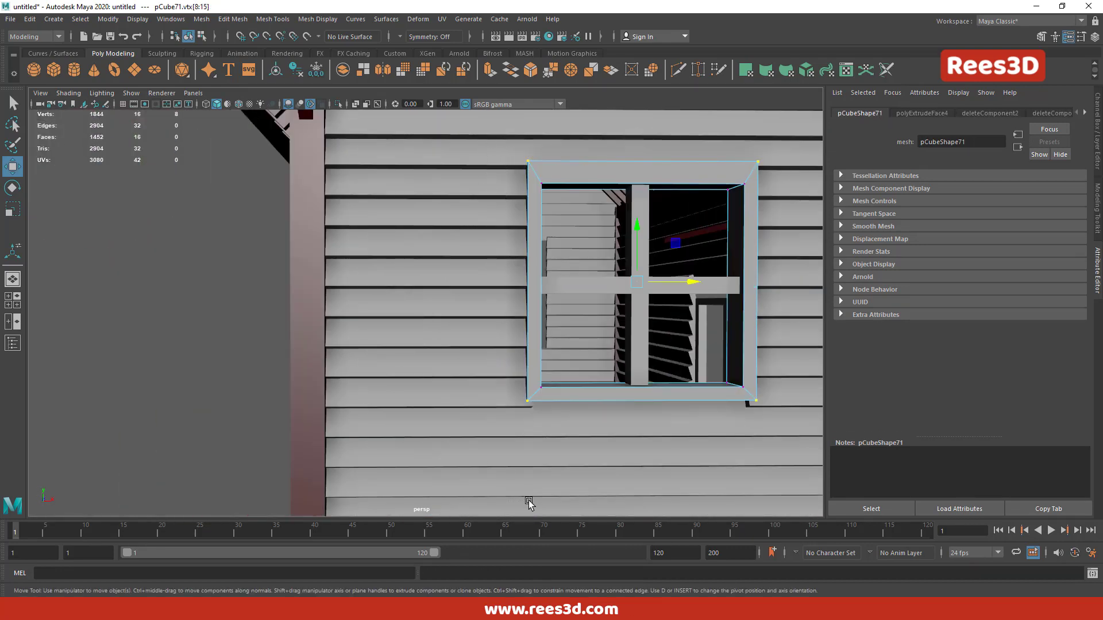
key("f")
key("r")
left_click_drag(511, 336, 513, 336)
mouse_move(375, 507)
left_mouse_down("alt")
mouse_move(301, 382)
mouse_move(574, 405)
left_mouse_up("alt")
key("w")
left_click_drag(440, 340, 439, 354)
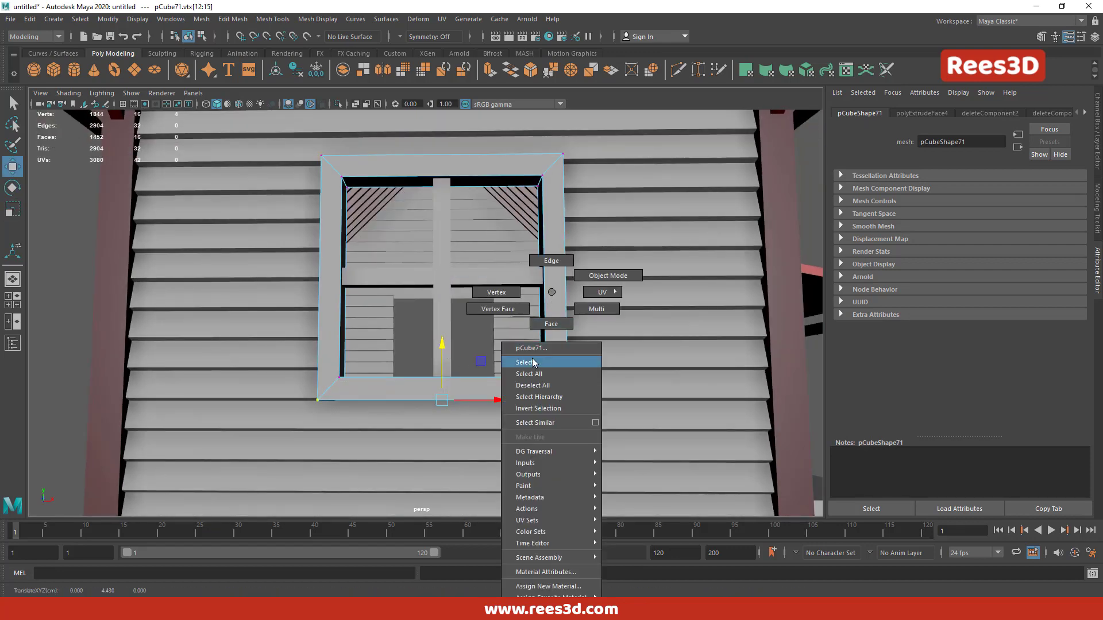
- Return to object selection and select the door frame on the porch wall
right_click_drag(547, 376, 520, 350)
scroll(370, 370, "down", 5)
mouse_move(370, 370)
left_mouse_down("alt")
mouse_move(671, 343)
mouse_move(746, 373)
left_mouse_up("alt")
left_click(670, 343)
- Raise the door frame slightly and centre it in a flat side view
left_click_drag(716, 318, 715, 310)
right_click_drag(715, 310, 715, 288)
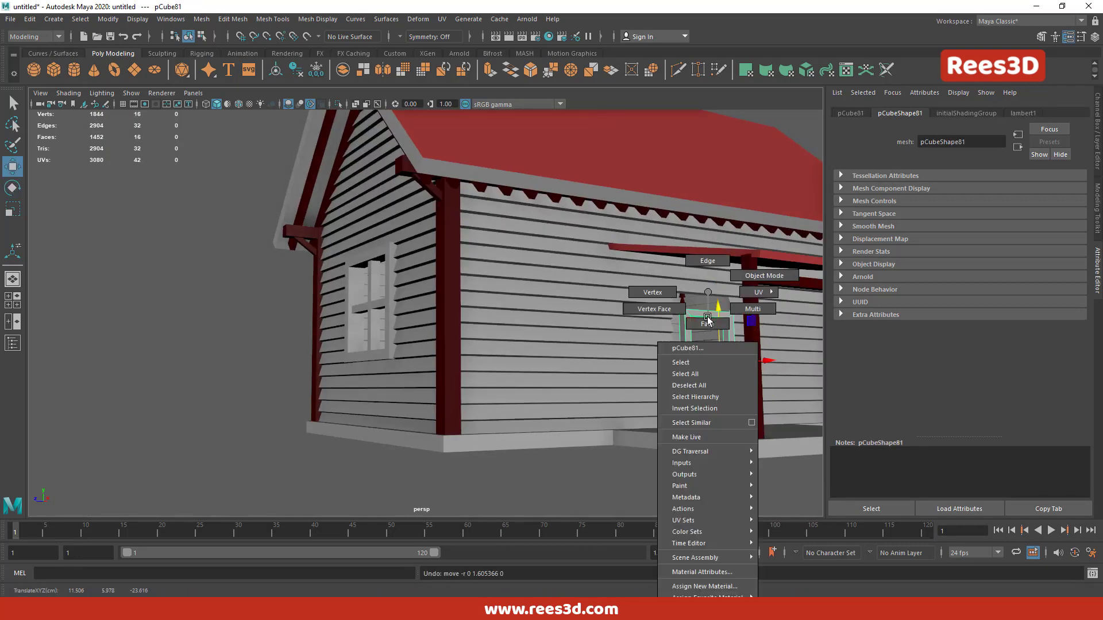
mouse_move(715, 287)
left_mouse_down("alt")
mouse_move(631, 345)
mouse_move(562, 316)
left_mouse_up("alt")
key("r")
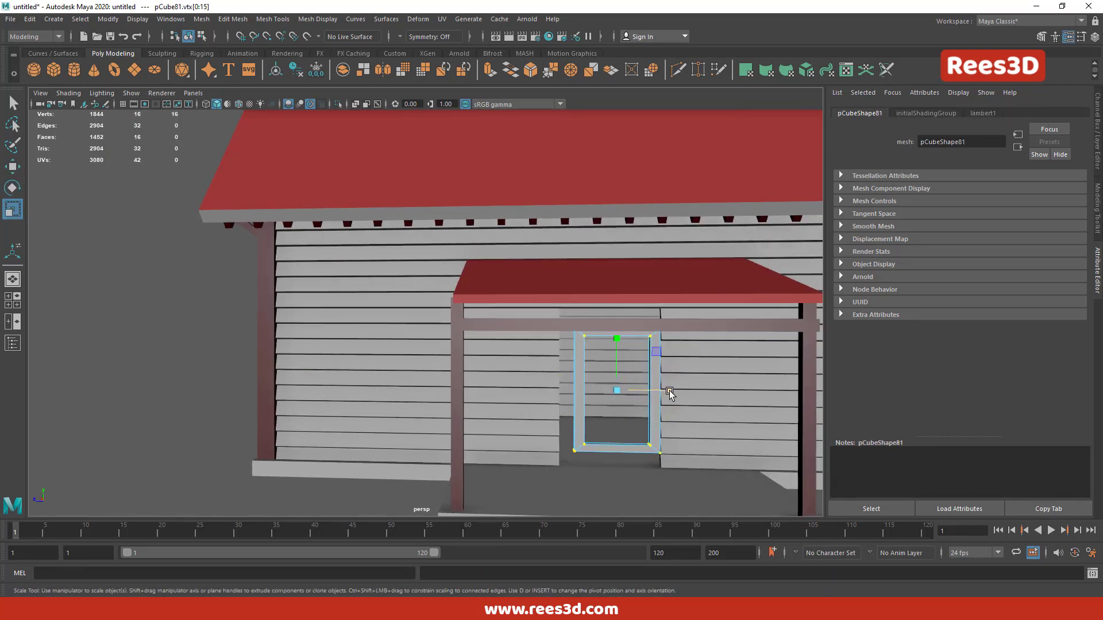
left_click_drag(667, 394, 678, 411)
key("ctrl+z")
key("space")
key("space")
middle_click_drag(203, 267, 536, 279, "alt")
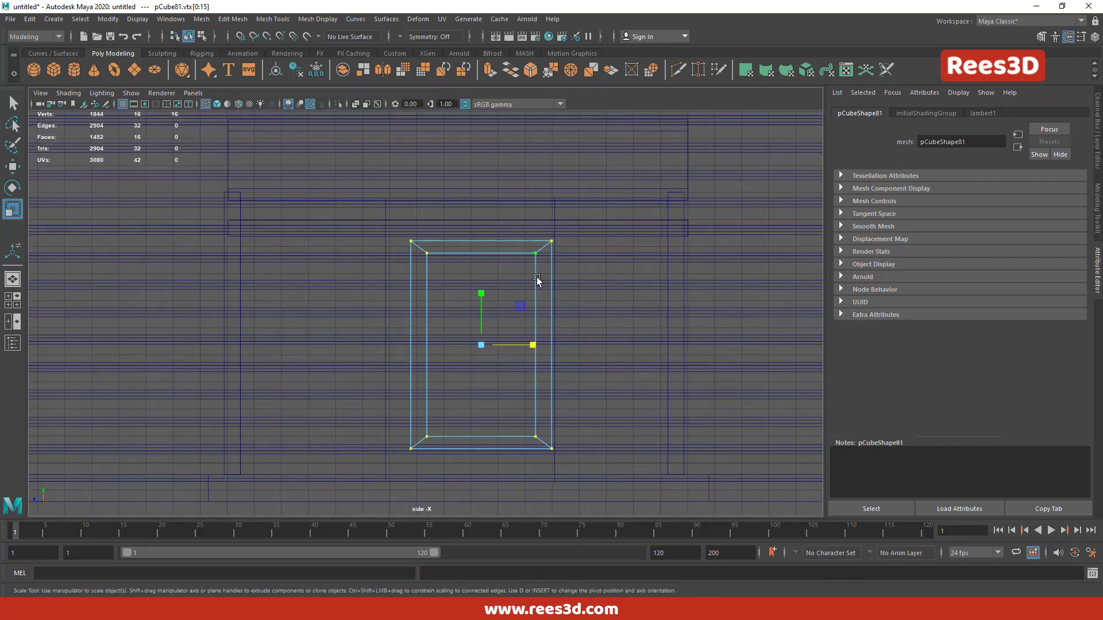
- Move the door frame's top vertices up and its left side outward to fit the opening
key("w")
left_click(482, 405)
left_click_drag(390, 203, 597, 308)
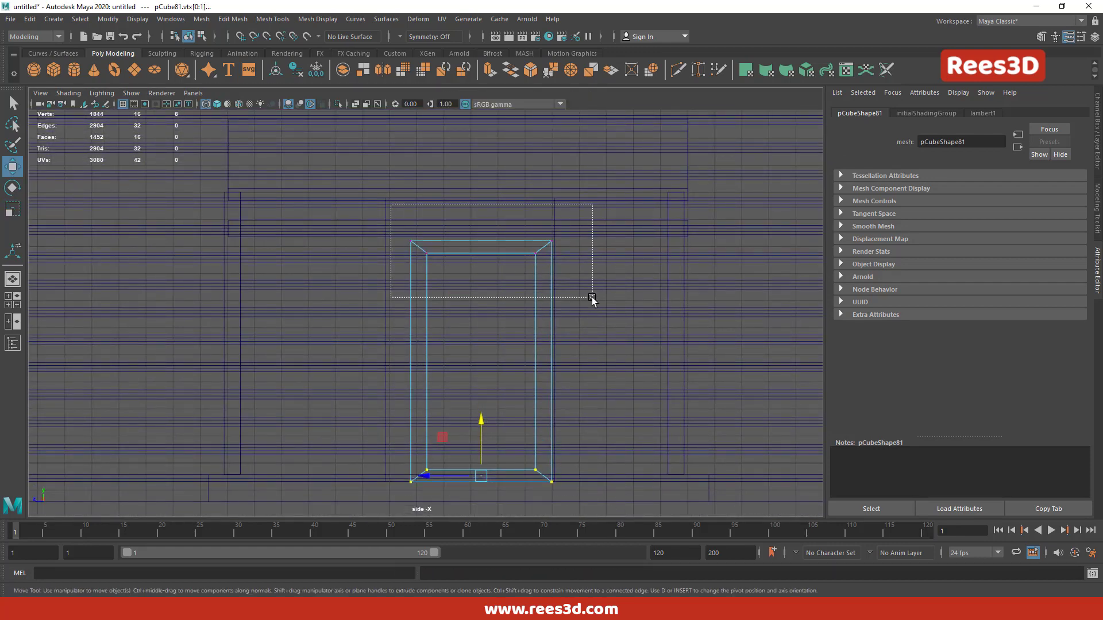
left_click_drag(485, 194, 485, 154)
left_click_drag(396, 193, 436, 491)
left_click_drag(379, 342, 355, 342)
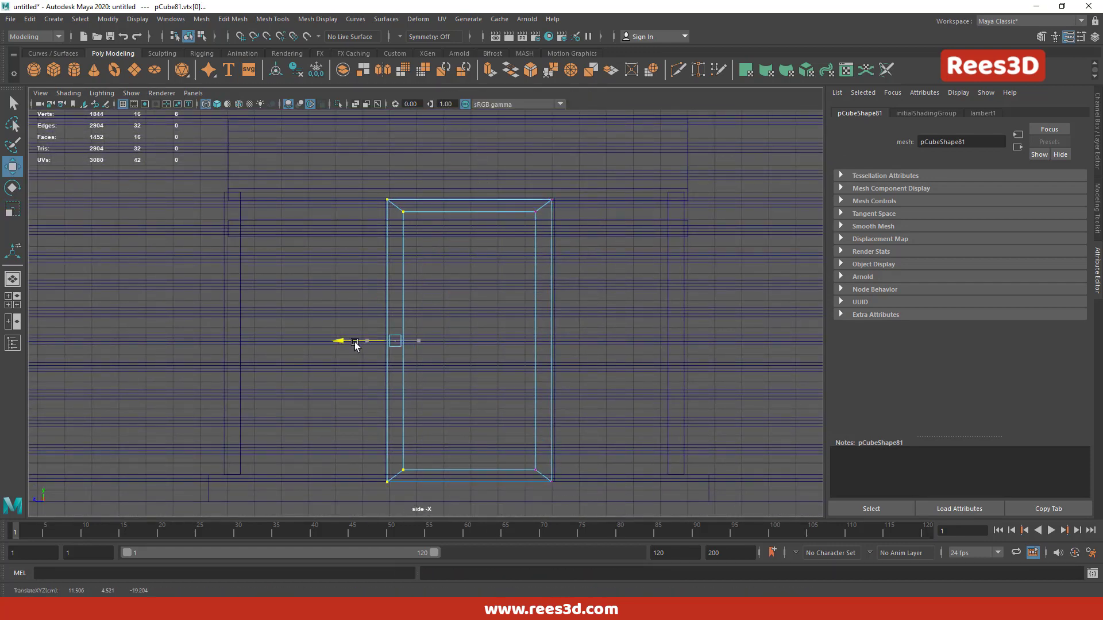
left_click_drag(501, 180, 566, 494)
- Back in perspective, select both the door frame and the window frame
key("space")
key("space")
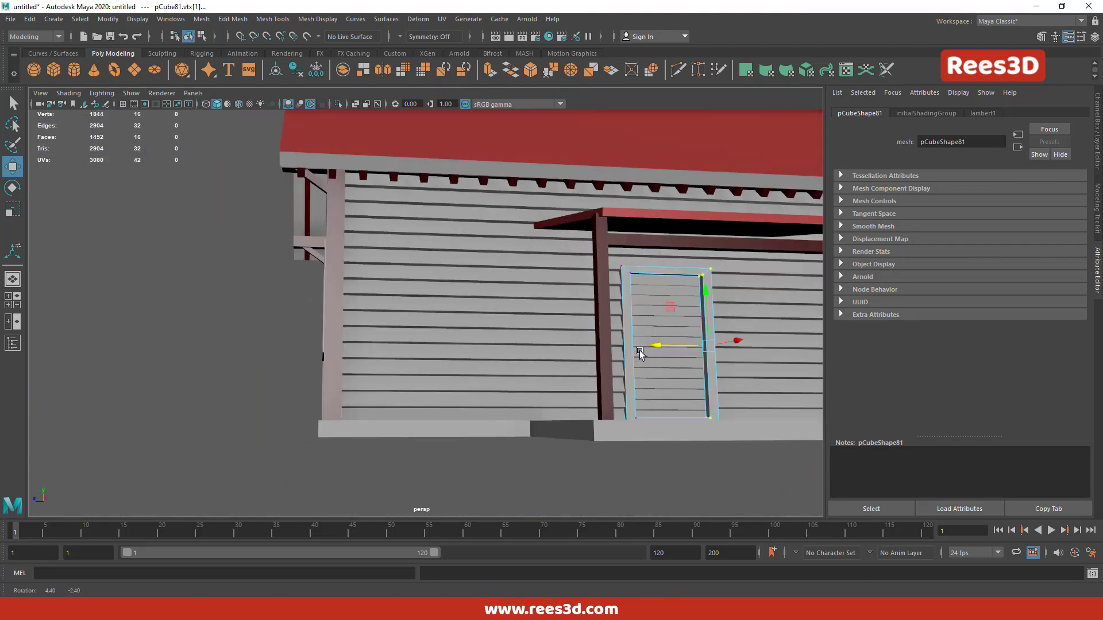
scroll(630, 357, "down", 3)
left_click_drag(626, 308, 634, 280, "alt")
right_click_drag(649, 290, 647, 323)
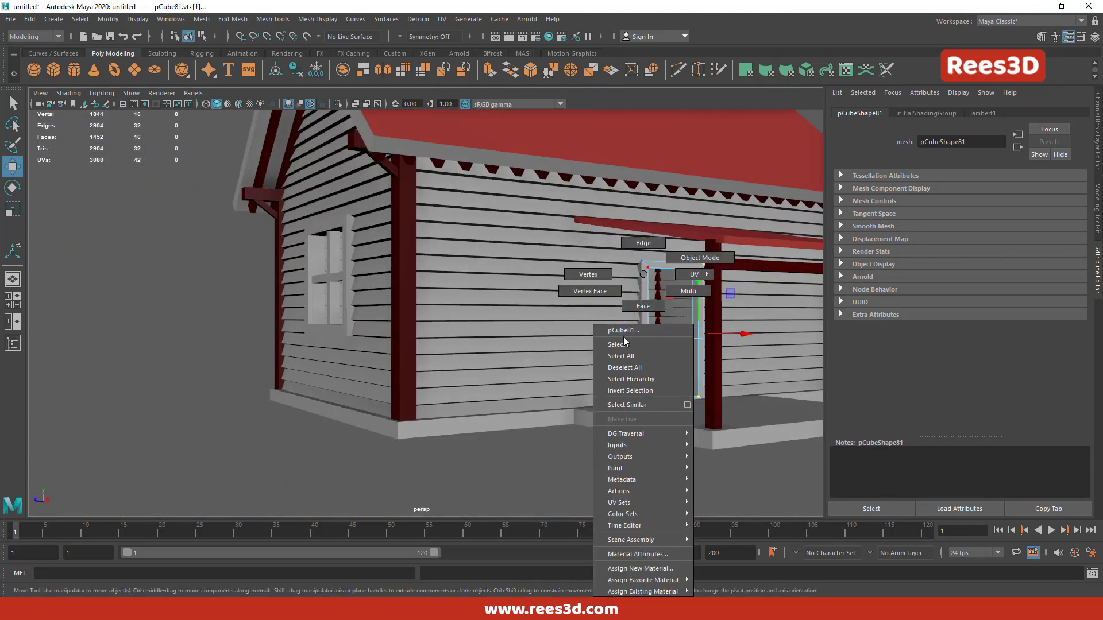
left_click_drag(647, 323, 657, 380, "alt")
left_click(356, 287)
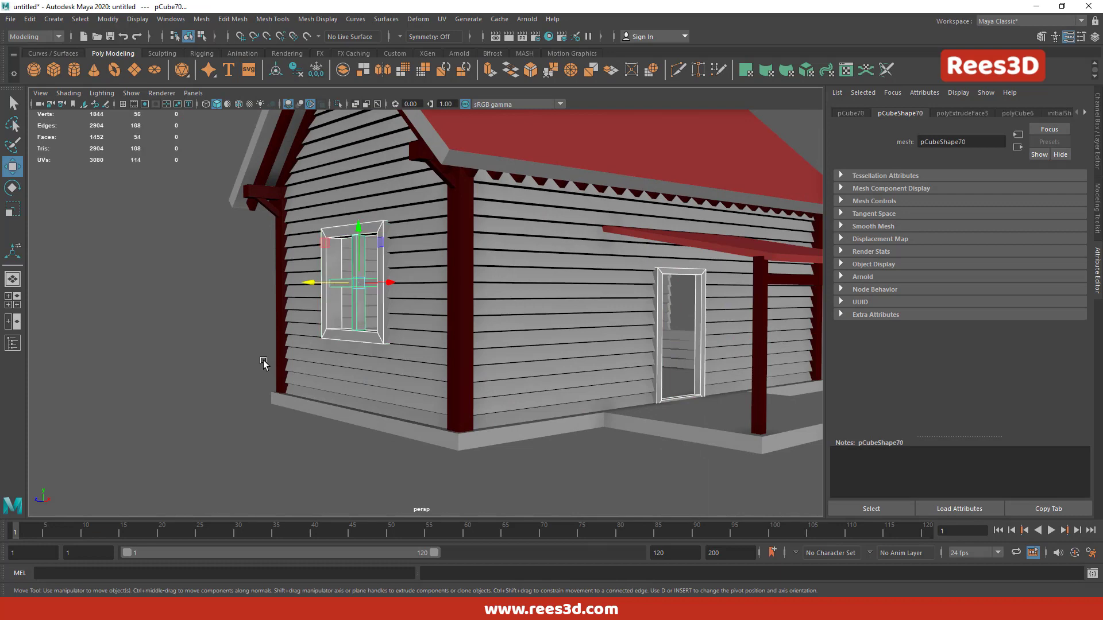
right_click_drag(357, 292, 358, 417)
- Assign the frames a new Phong material coloured olive yellow
left_click(353, 586)
left_click(460, 333)
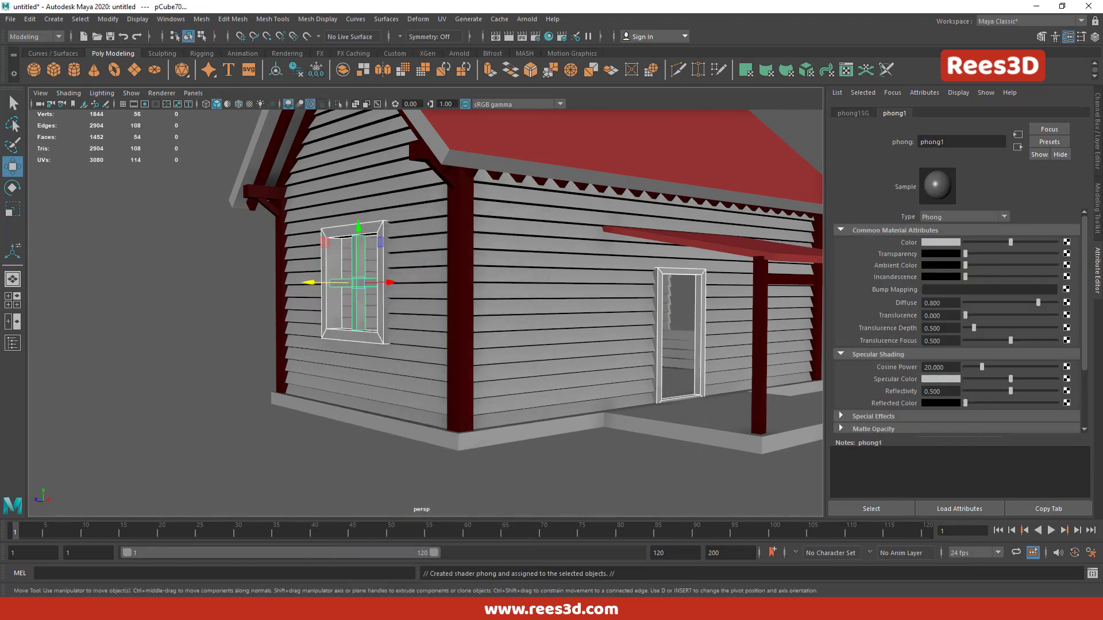
left_click(942, 233)
left_click(943, 227)
left_click(953, 315)
left_click(746, 471)
scroll(643, 387, "down", 3)
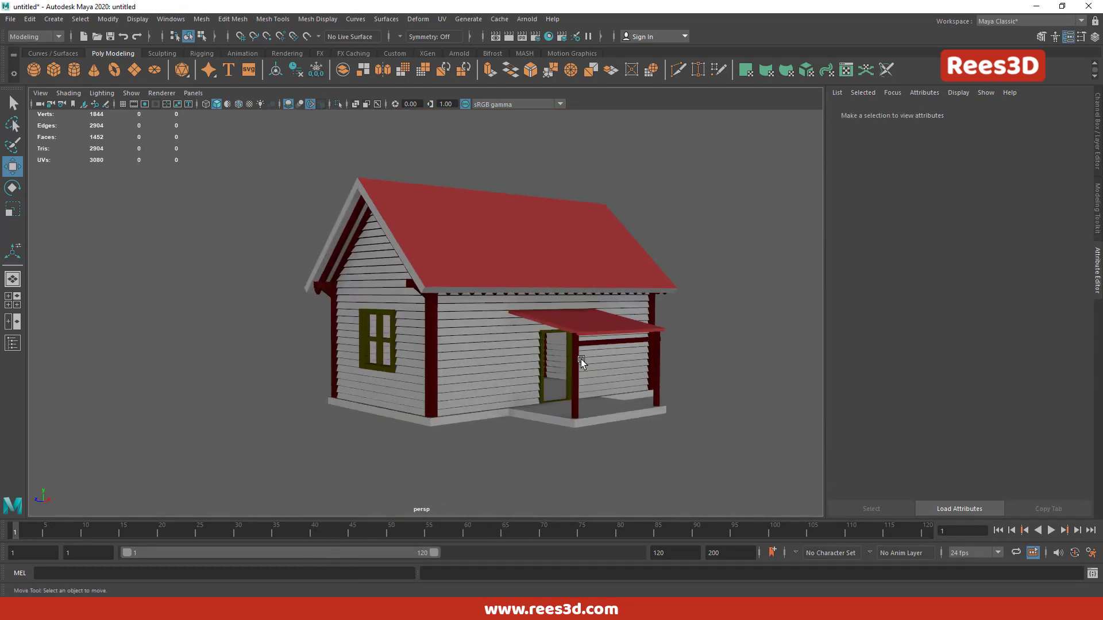
mouse_move(643, 387)
left_mouse_down("alt")
mouse_move(560, 398)
mouse_move(658, 303)
left_mouse_up("alt")
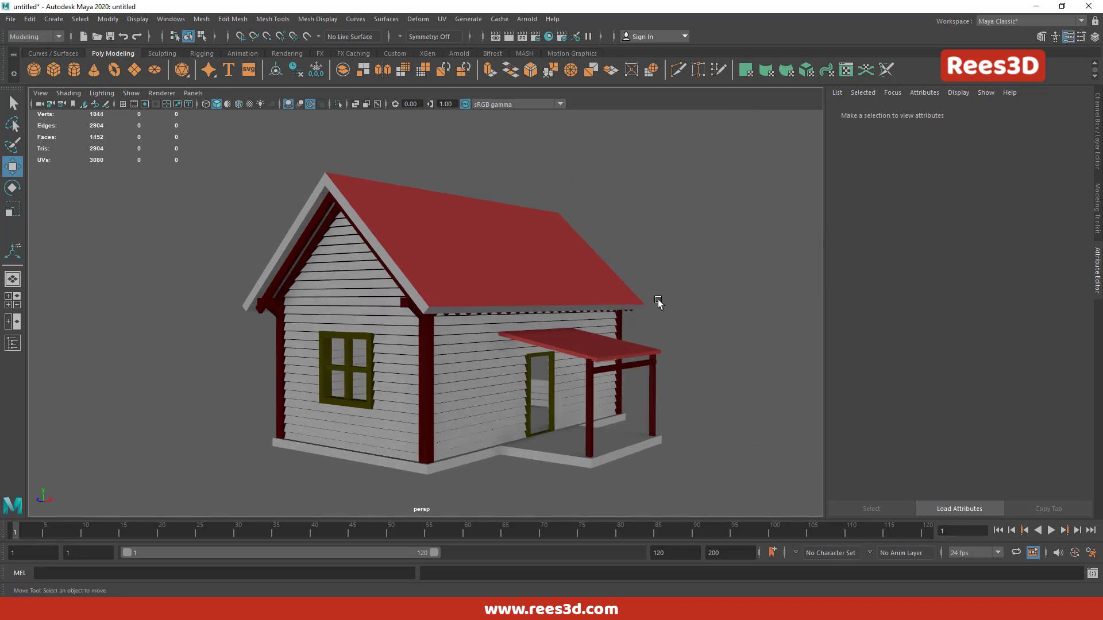
mouse_move(692, 270)
left_mouse_down("alt")
mouse_move(570, 394)
mouse_move(577, 412)
left_mouse_up("alt")
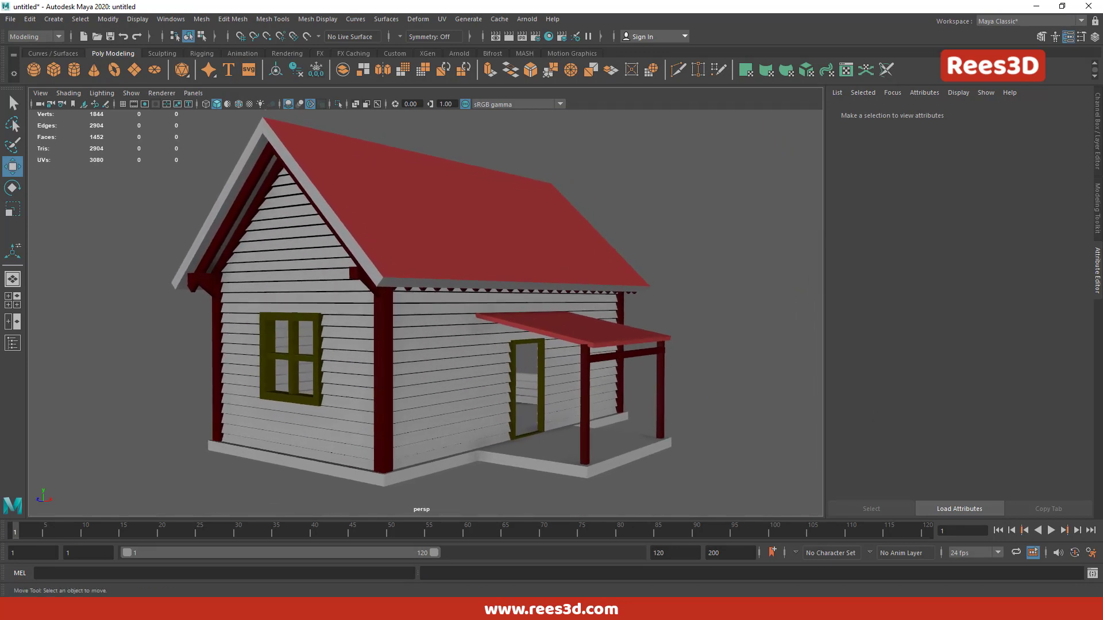